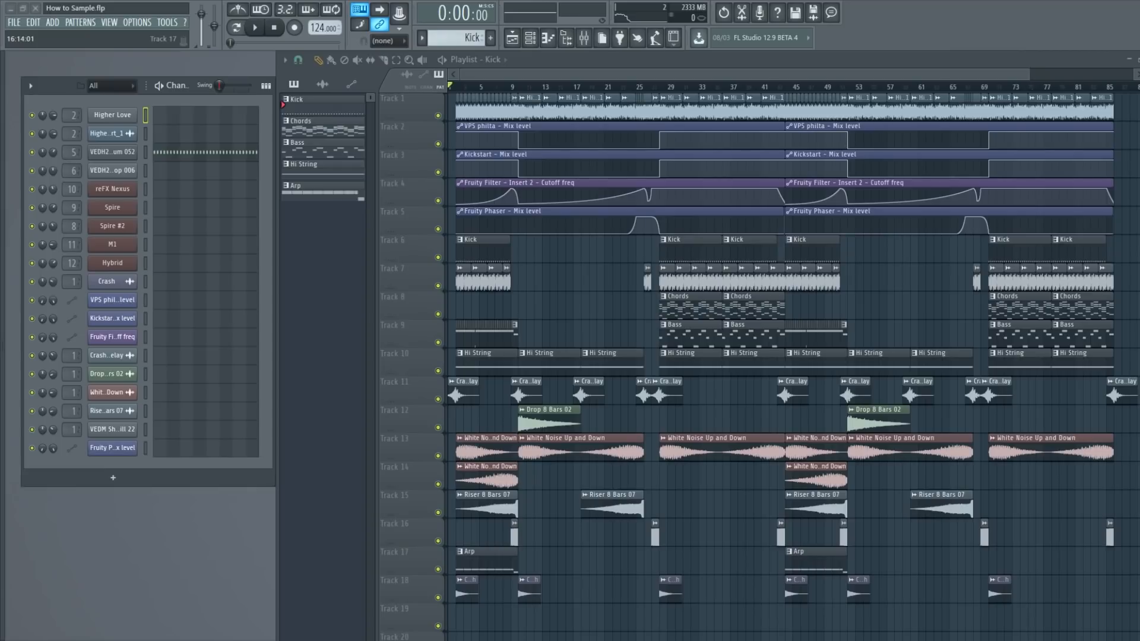
Step: Select the timeline range from bar 10 to bar 13 in the playlist and play it
{"action": "left_click", "coordinate": [257, 28]}
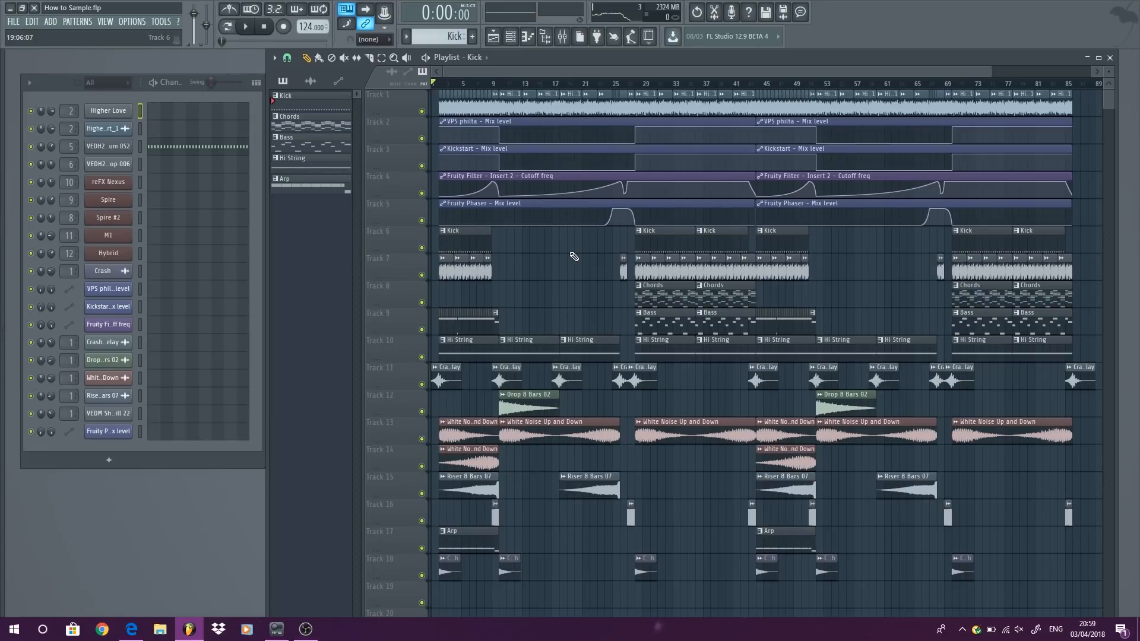
{"action": "scroll", "coordinate": [575, 257], "scroll_direction": "down", "scroll_amount": 1}
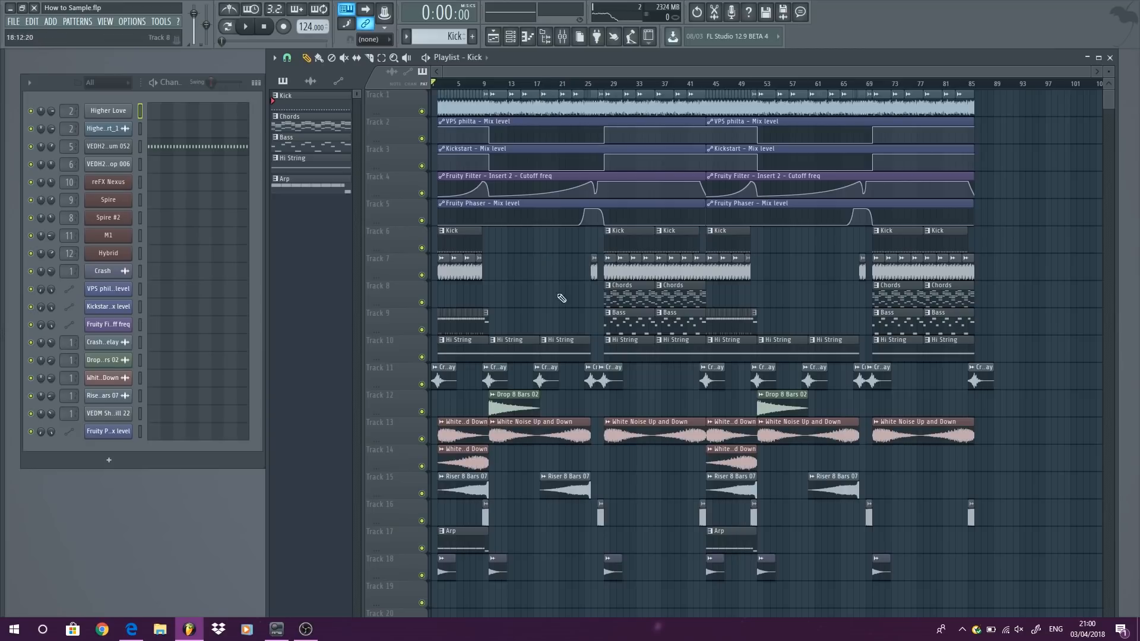
{"action": "scroll", "coordinate": [450, 166], "scroll_direction": "up", "scroll_amount": 4}
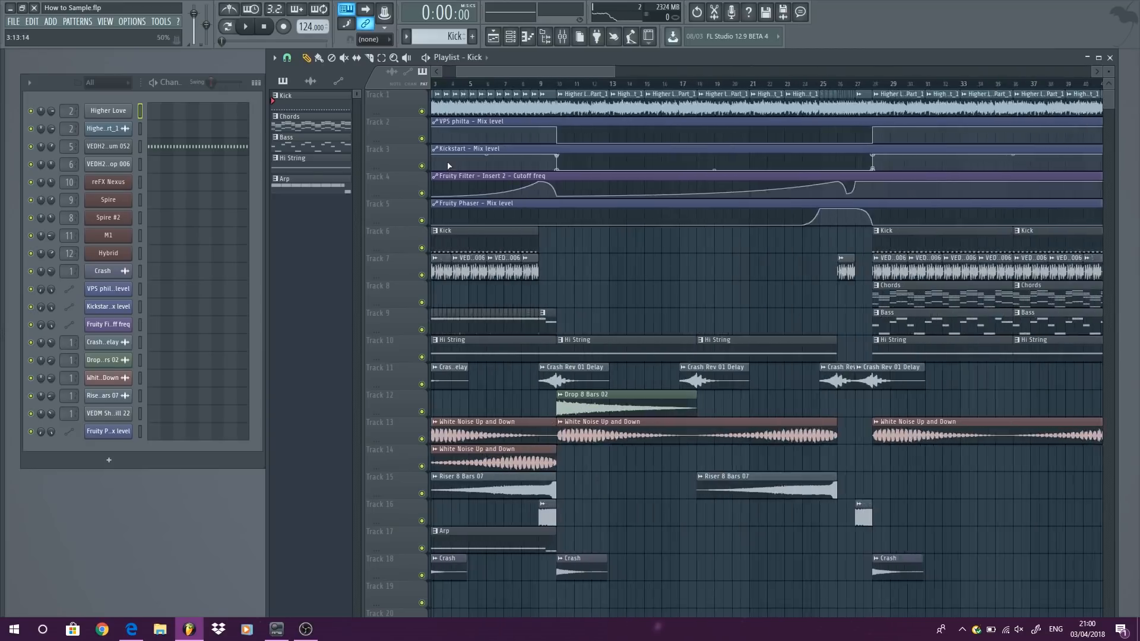
{"action": "scroll", "coordinate": [688, 92], "scroll_direction": "up", "scroll_amount": 2}
{"action": "scroll", "coordinate": [687, 92], "scroll_direction": "up", "scroll_amount": 1}
{"action": "scroll", "coordinate": [665, 89], "scroll_direction": "down", "scroll_amount": 2}
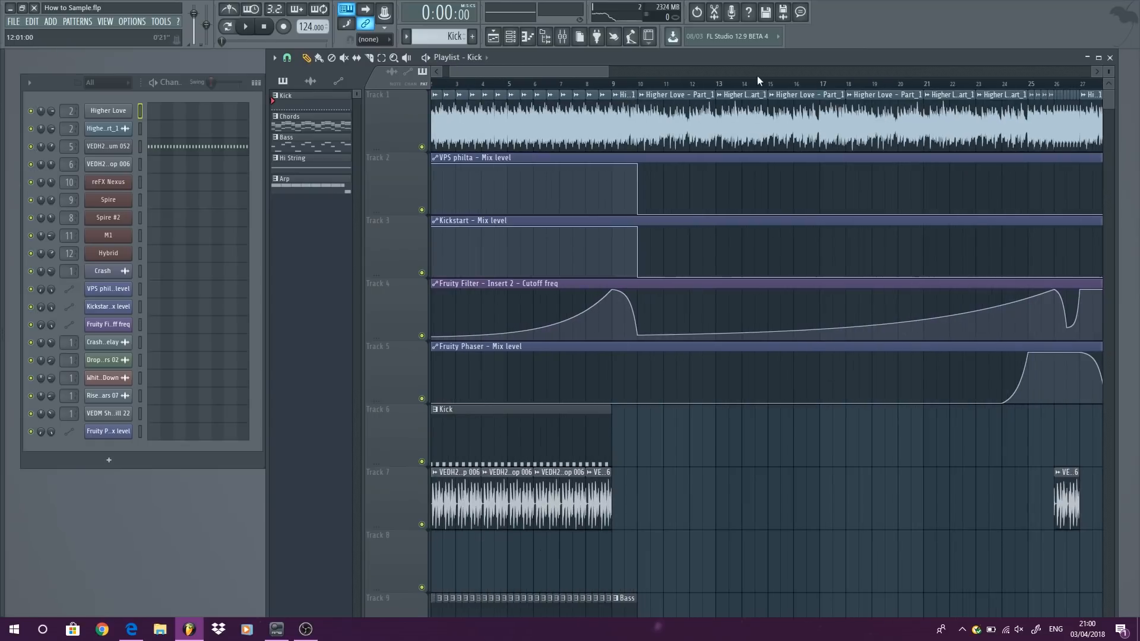
{"action": "left_click", "coordinate": [639, 84]}
{"action": "left_click_drag", "start_coordinate": [642, 83], "coordinate": [716, 84]}
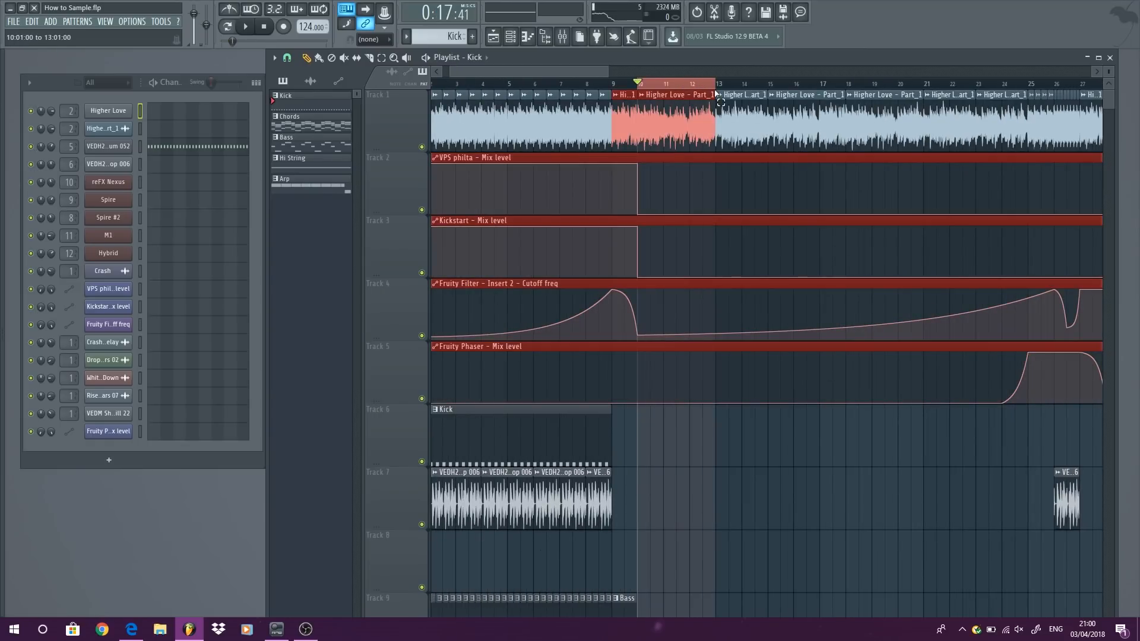
{"action": "key", "text": "space"}
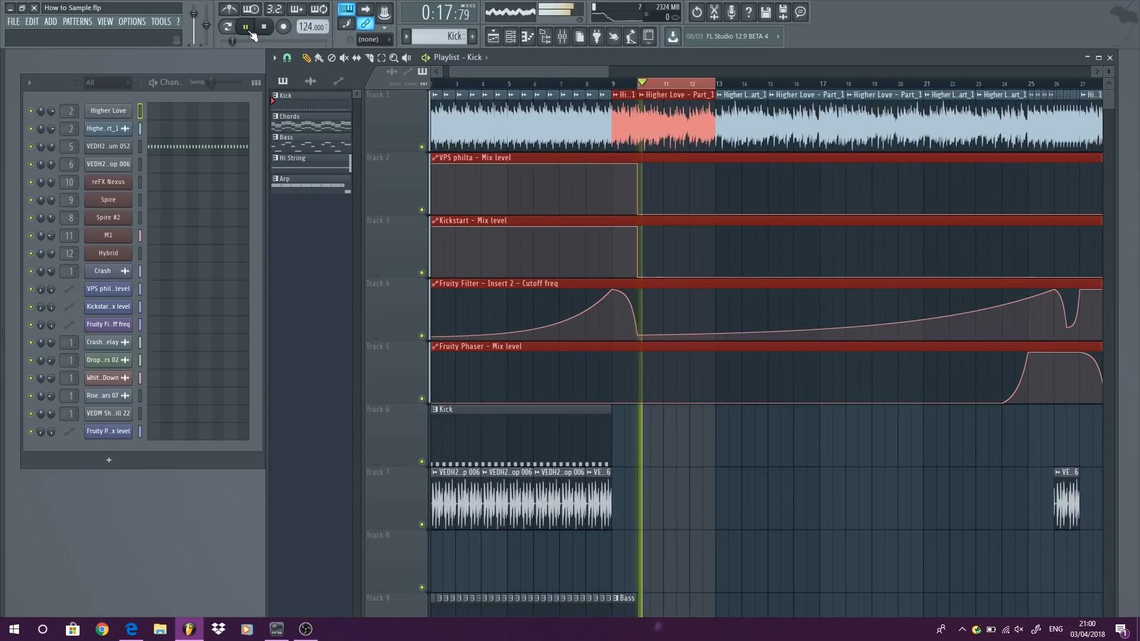
Step: Solo the Higher Love sample on Track 1, play the selected range, and stop playback
{"action": "left_click", "coordinate": [266, 26]}
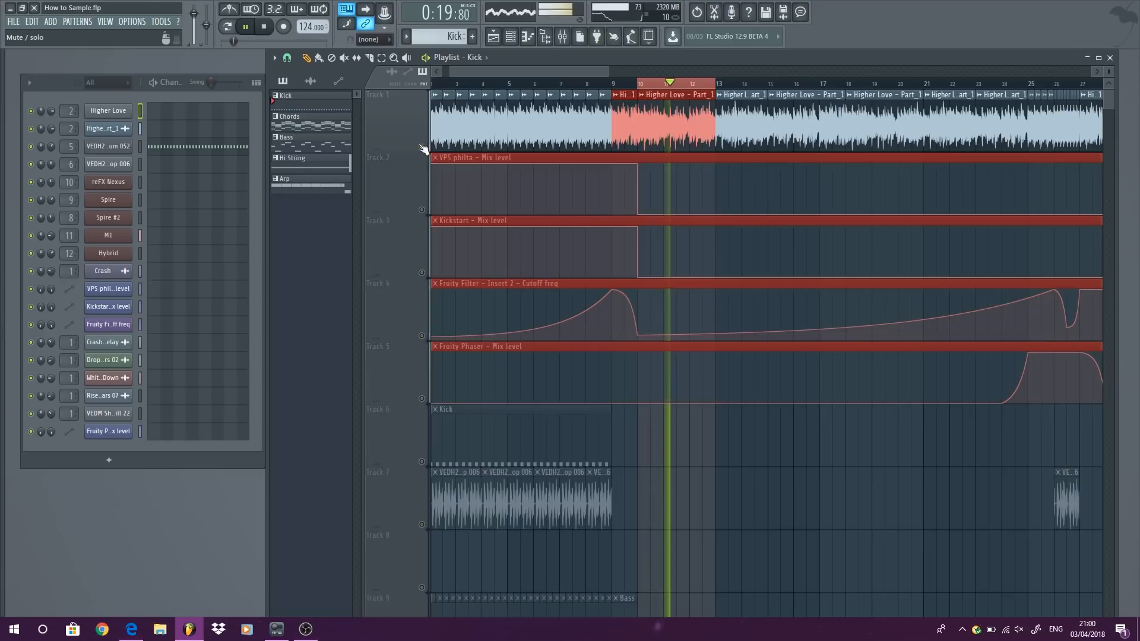
{"action": "key", "text": "space"}
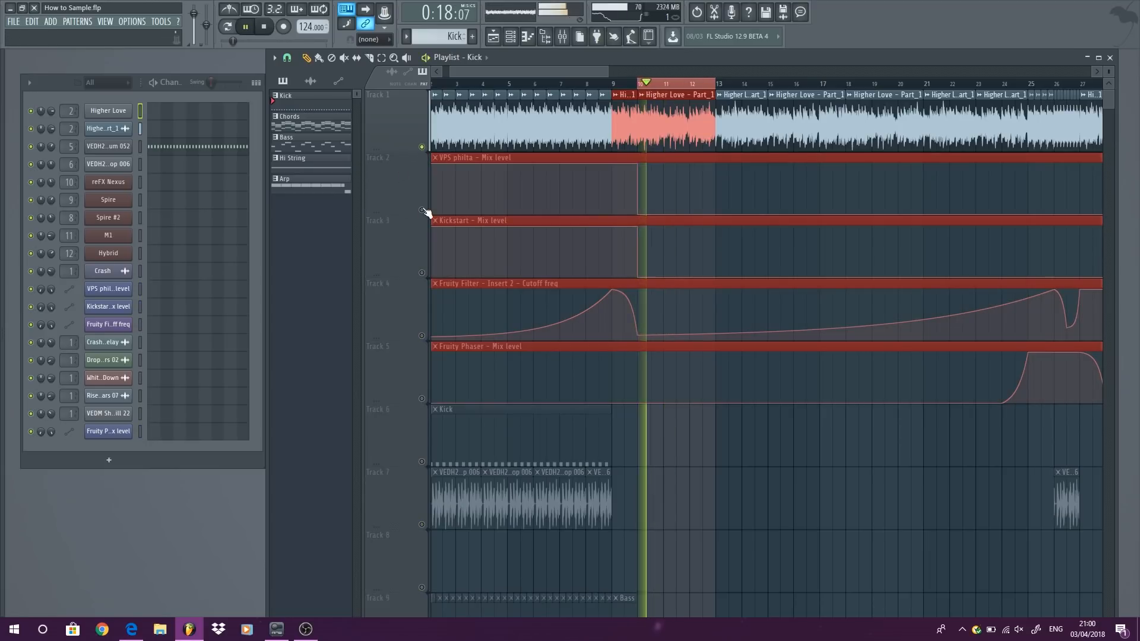
{"action": "key", "text": "space"}
Step: Unmute the VPS philta, Kickstart and Fruity Phaser automation tracks, leaving the Fruity Filter track muted
{"action": "left_click", "coordinate": [421, 399]}
{"action": "left_click", "coordinate": [422, 336]}
{"action": "left_click", "coordinate": [422, 210]}
{"action": "left_click", "coordinate": [422, 273]}
{"action": "left_click", "coordinate": [421, 335]}
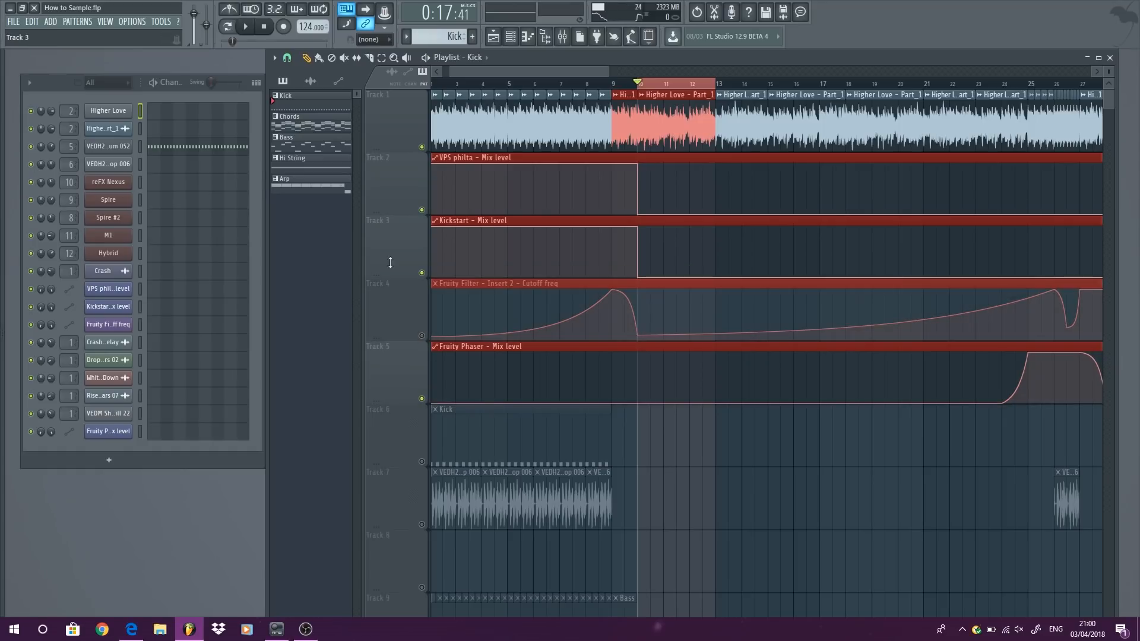
Step: Play the selected range, maximize the playlist window, and stop playback
{"action": "key", "text": "space"}
{"action": "double_click", "coordinate": [726, 56]}
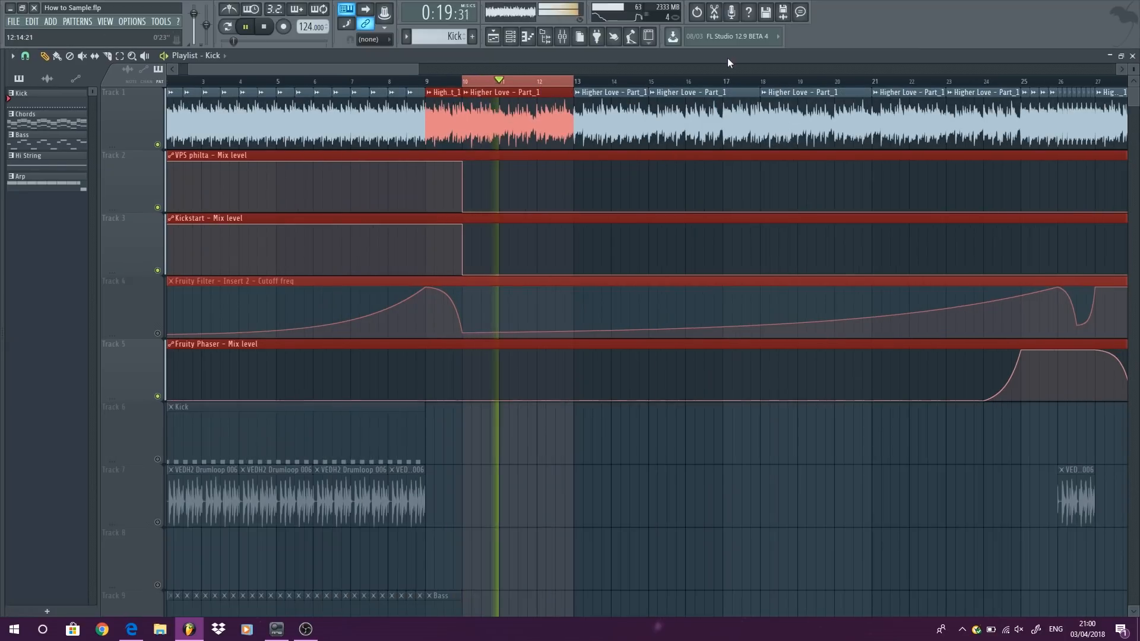
{"action": "key", "text": "space"}
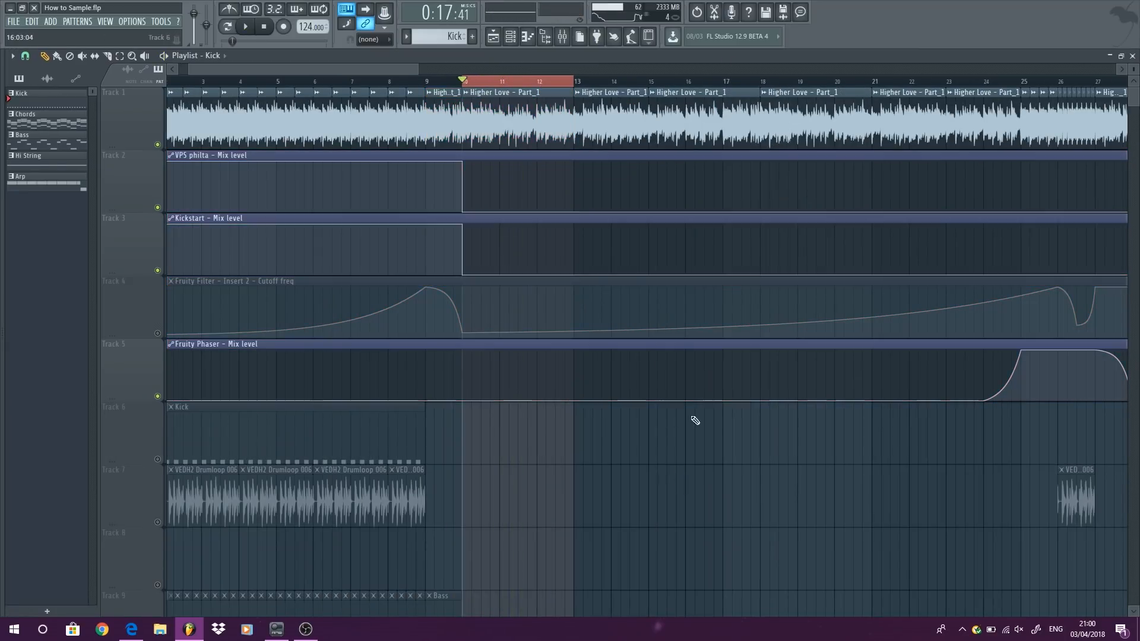
Step: Open the channel settings of the Higher Love - Part_1 clip to inspect its time stretching, and close them
{"action": "double_click", "coordinate": [547, 118]}
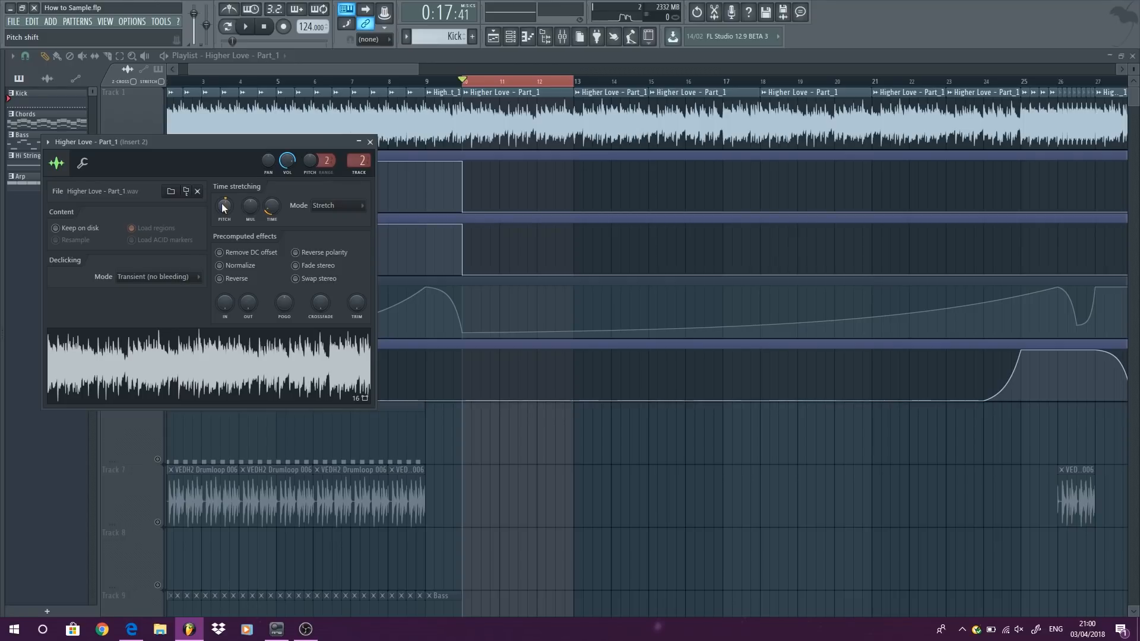
{"action": "right_click", "coordinate": [636, 460]}
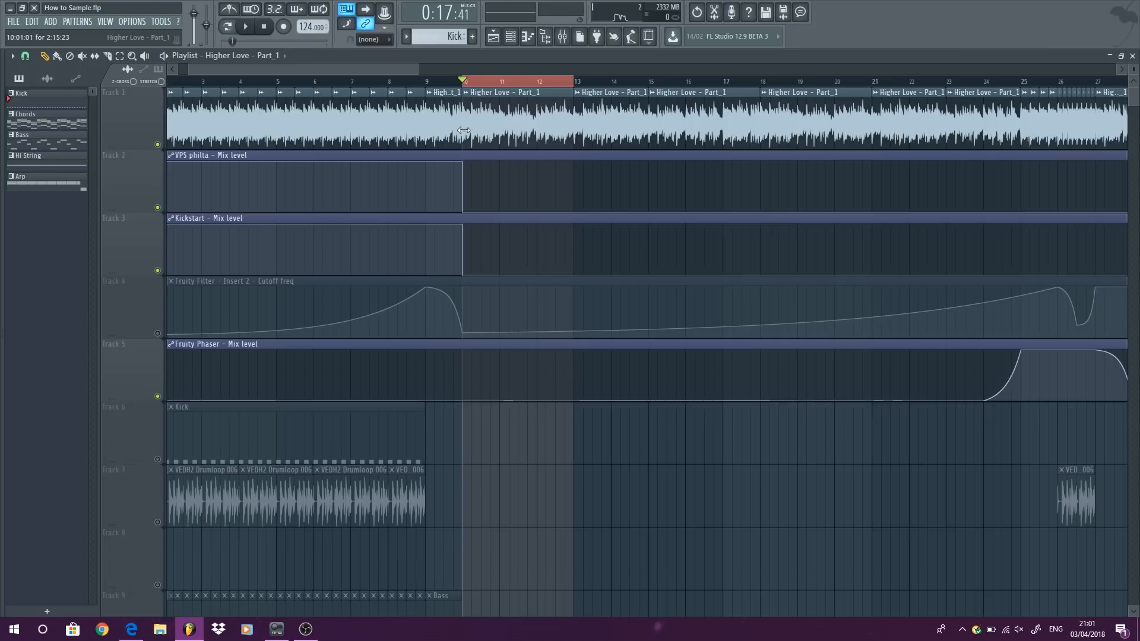
Step: Play the Higher Love clip from bar 10 and examine up close how its waveform peaks line up with the beat grid
{"action": "scroll", "coordinate": [534, 118], "scroll_direction": "up", "scroll_amount": 5}
{"action": "key", "text": "space"}
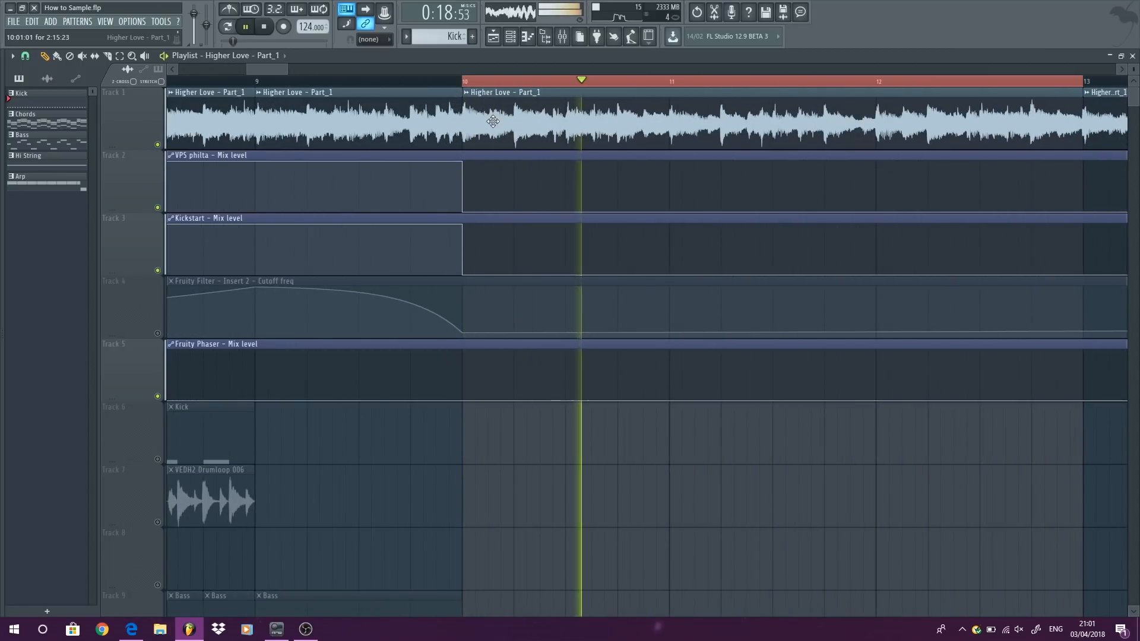
{"action": "key", "text": "space"}
{"action": "scroll", "coordinate": [533, 109], "scroll_direction": "up", "scroll_amount": 3}
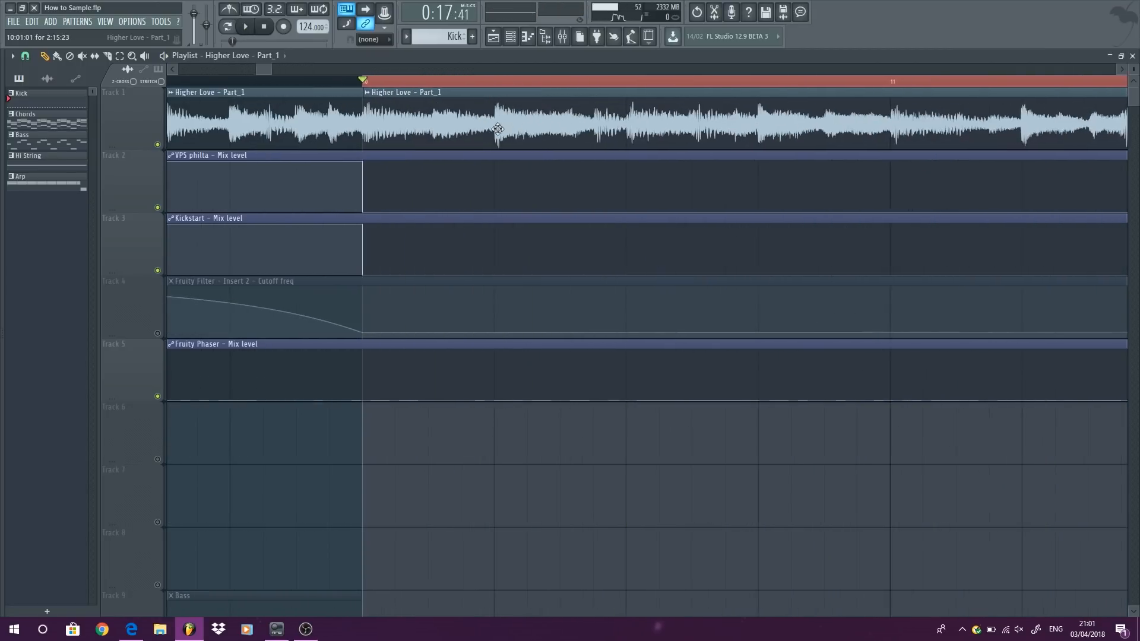
{"action": "scroll", "coordinate": [494, 122], "scroll_direction": "up", "scroll_amount": 4}
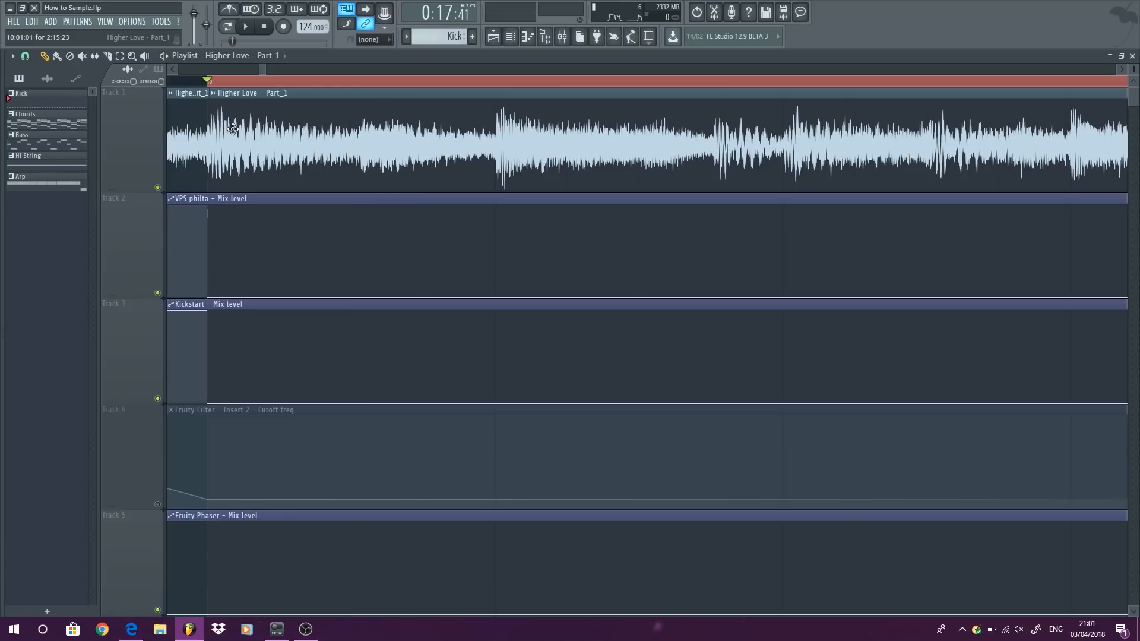
{"action": "scroll", "coordinate": [527, 129], "scroll_direction": "up", "scroll_amount": 2}
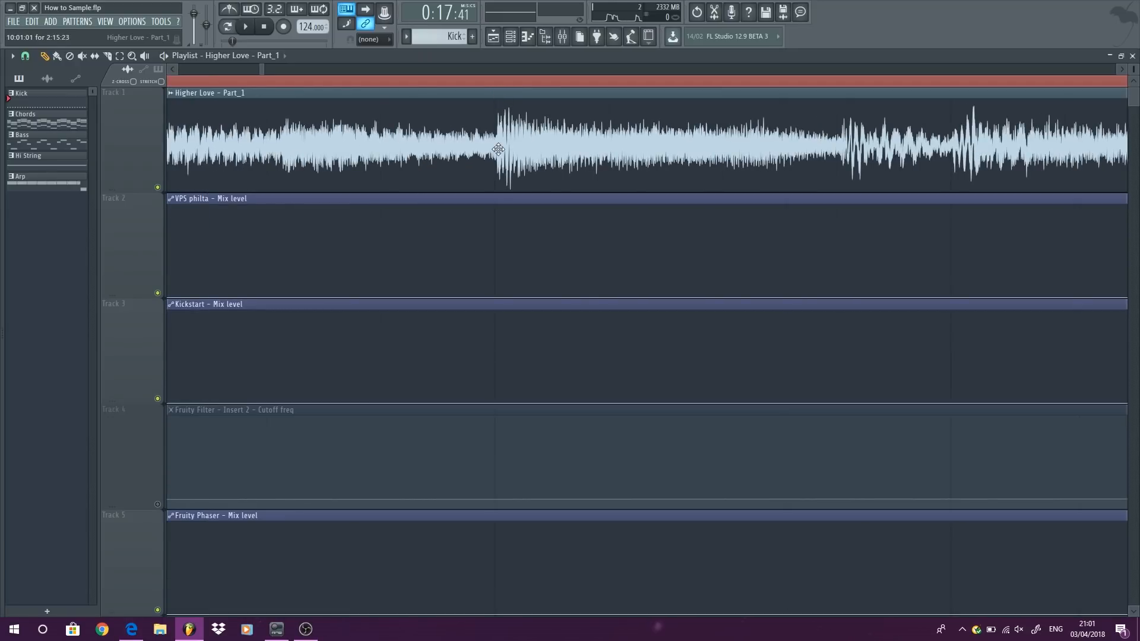
{"action": "scroll", "coordinate": [455, 140], "scroll_direction": "down", "scroll_amount": 2}
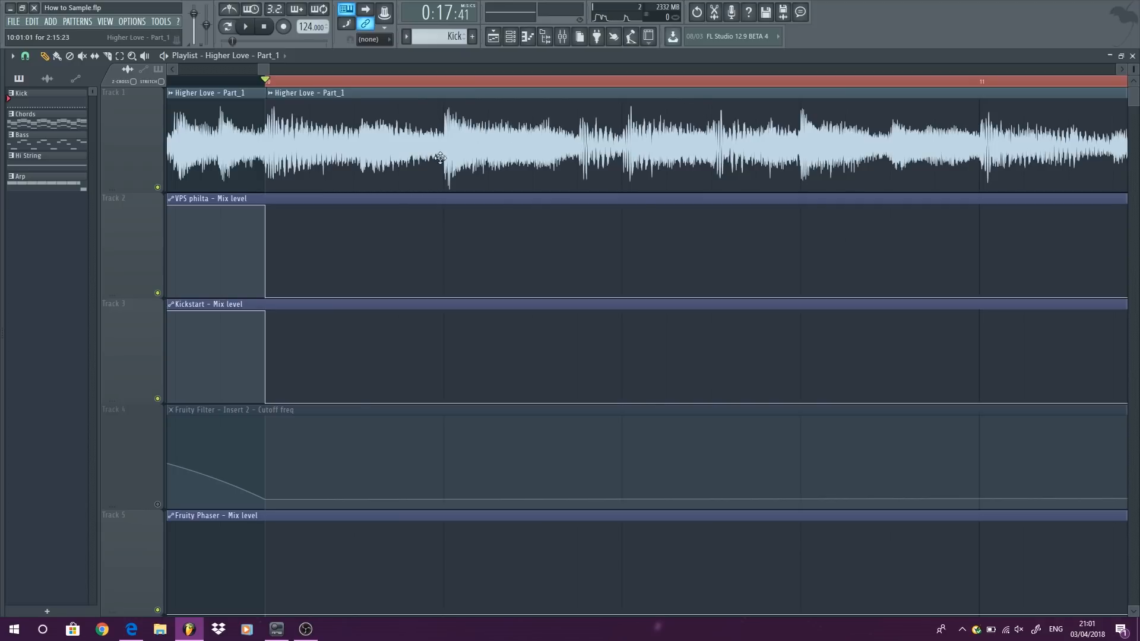
{"action": "scroll", "coordinate": [439, 155], "scroll_direction": "up", "scroll_amount": 2}
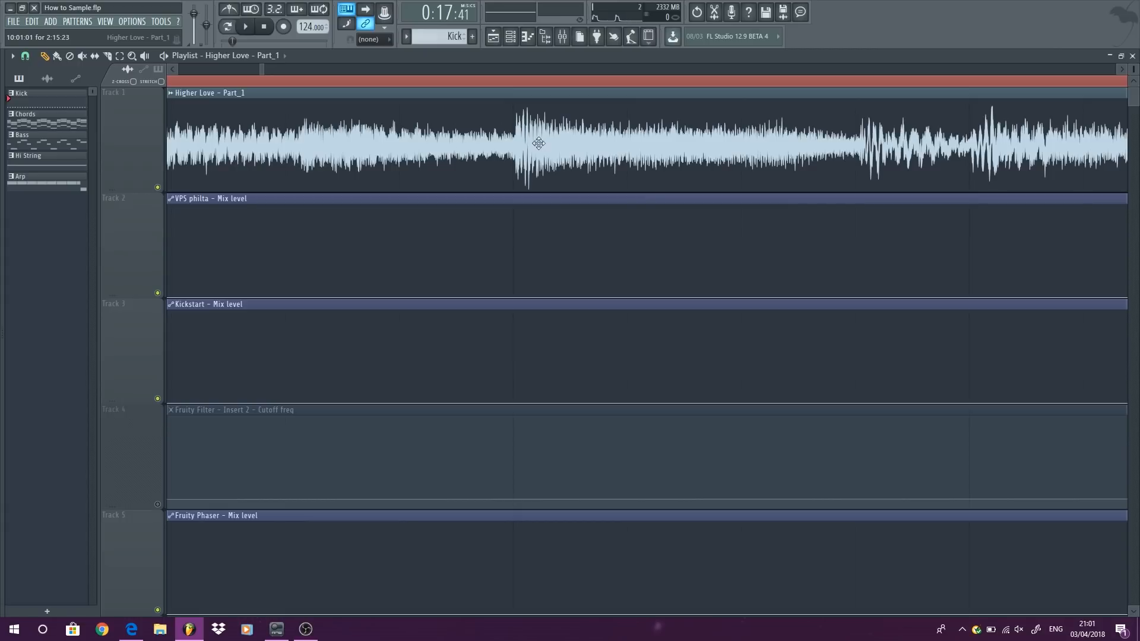
{"action": "scroll", "coordinate": [433, 165], "scroll_direction": "down", "scroll_amount": 3}
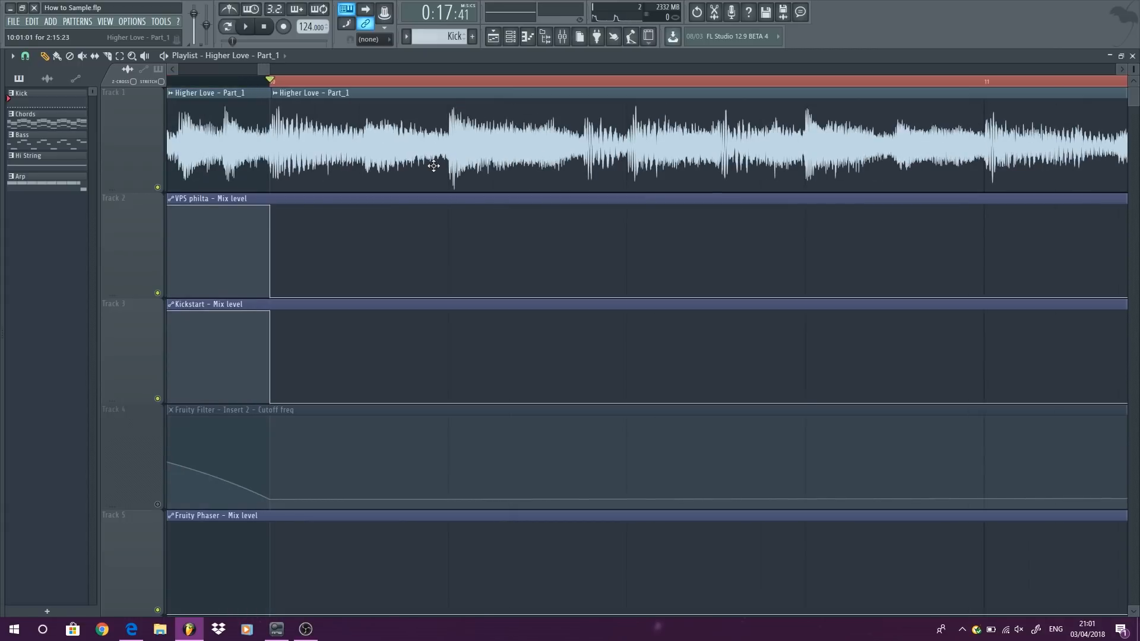
{"action": "scroll", "coordinate": [405, 141], "scroll_direction": "left", "scroll_amount": 1}
{"action": "scroll", "coordinate": [405, 141], "scroll_direction": "down", "scroll_amount": 5}
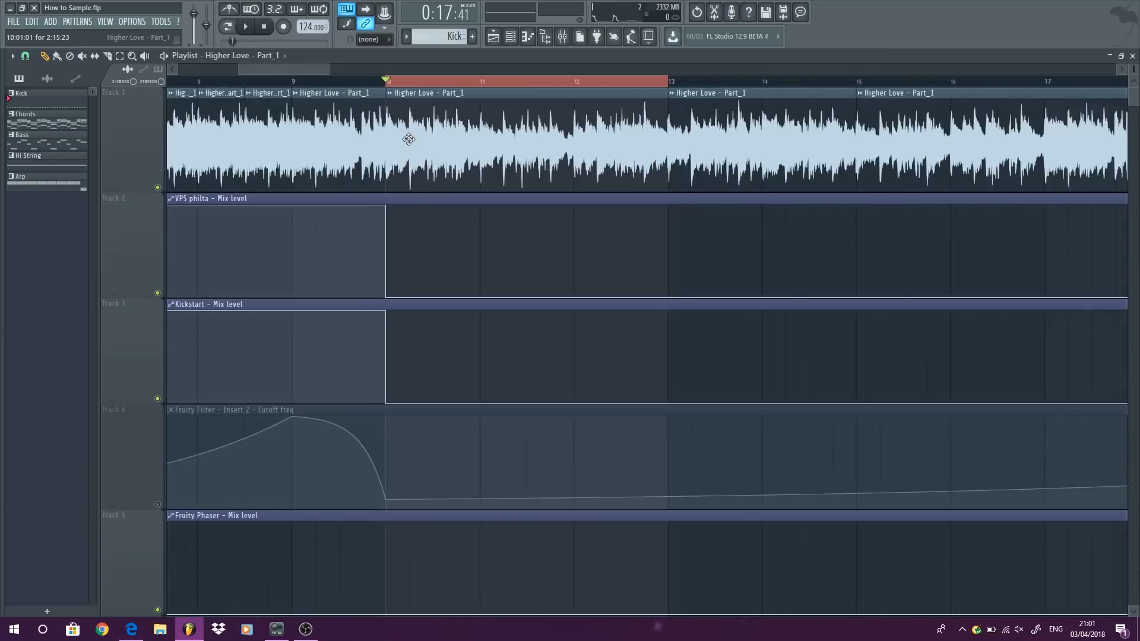
{"action": "scroll", "coordinate": [395, 216], "scroll_direction": "down", "scroll_amount": 4}
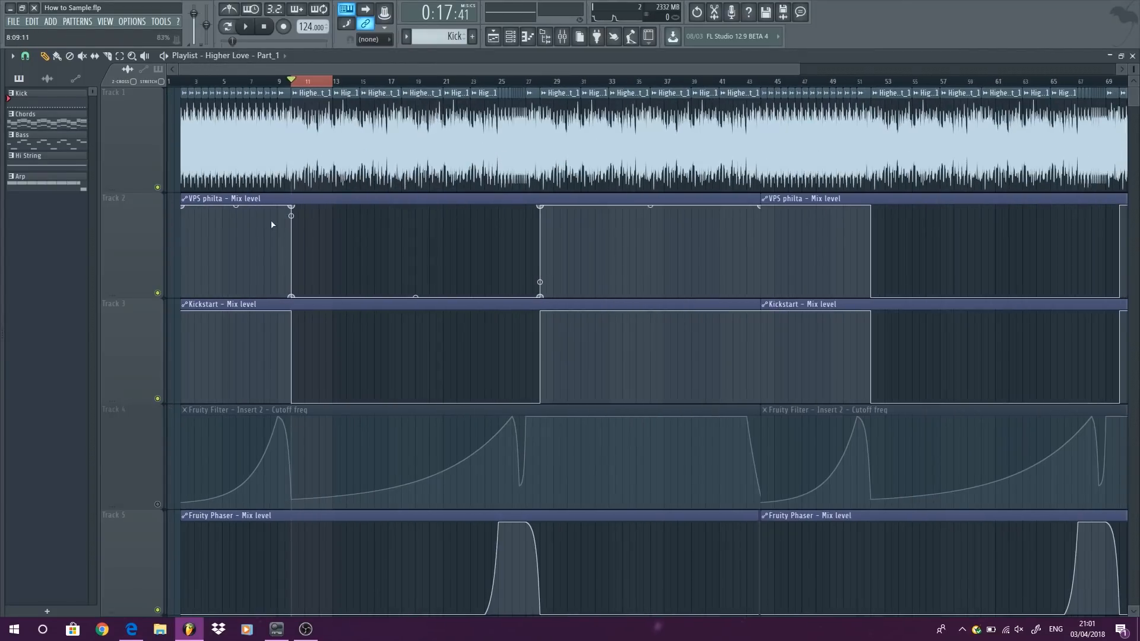
Step: Show the mixer and inspect the VPS philta filter settings on Insert 2, then return to the playlist
{"action": "left_click", "coordinate": [106, 22]}
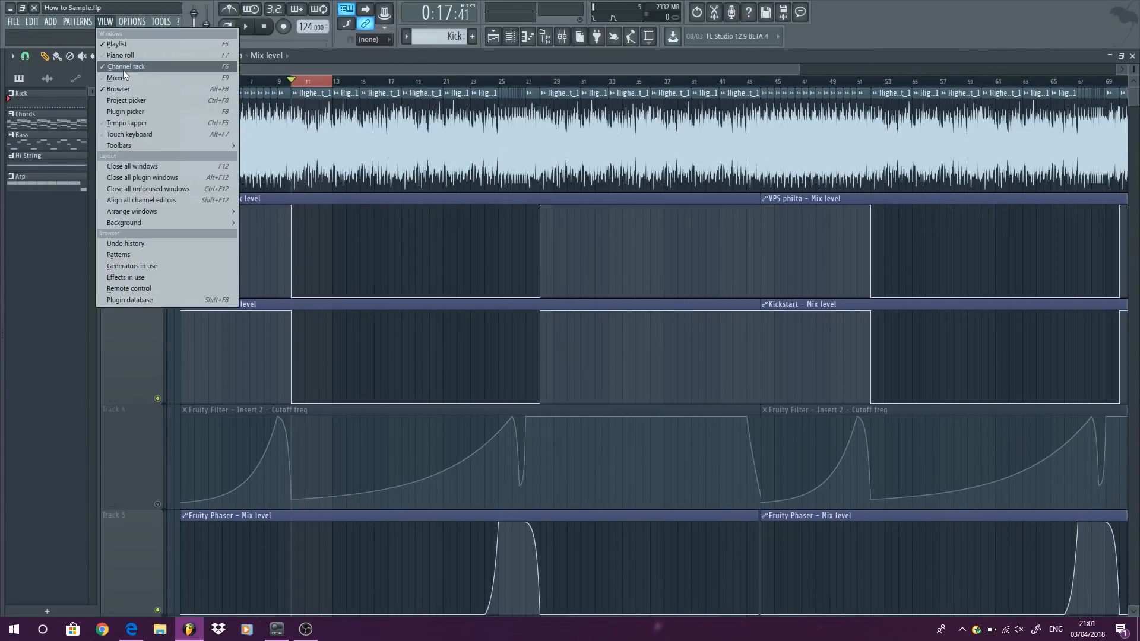
{"action": "left_click", "coordinate": [130, 78]}
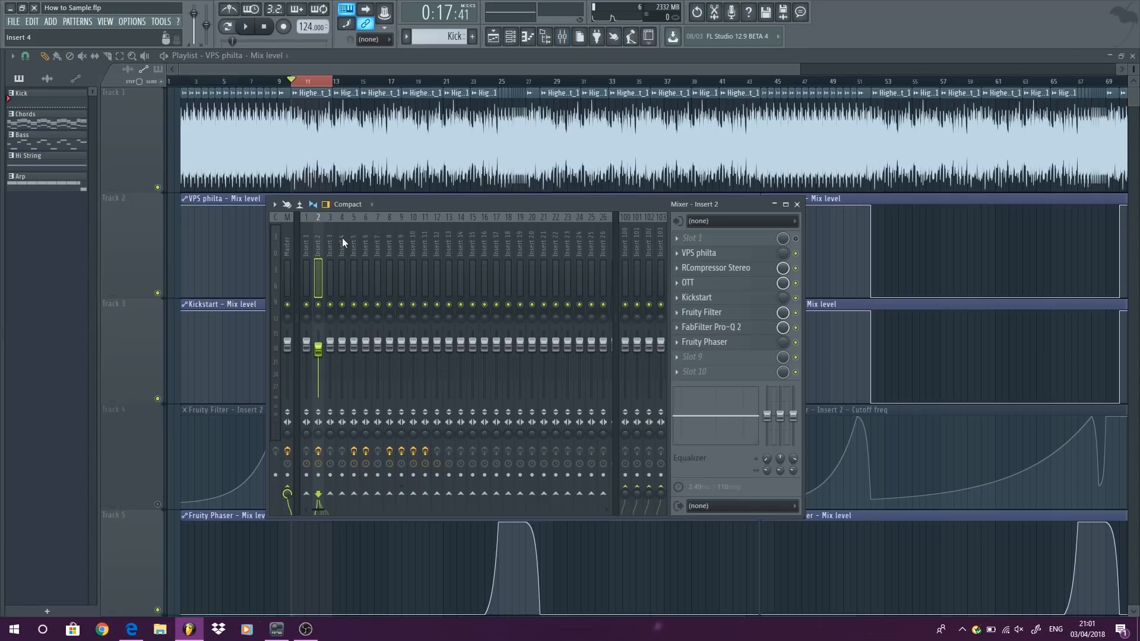
{"action": "left_click", "coordinate": [725, 254]}
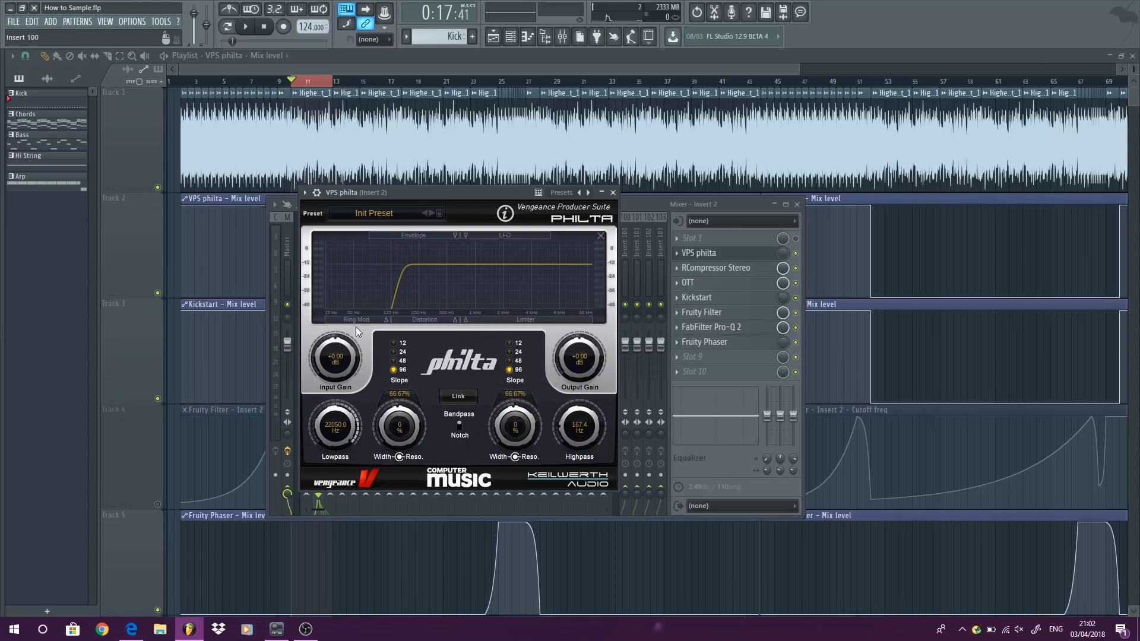
{"action": "left_click", "coordinate": [750, 53]}
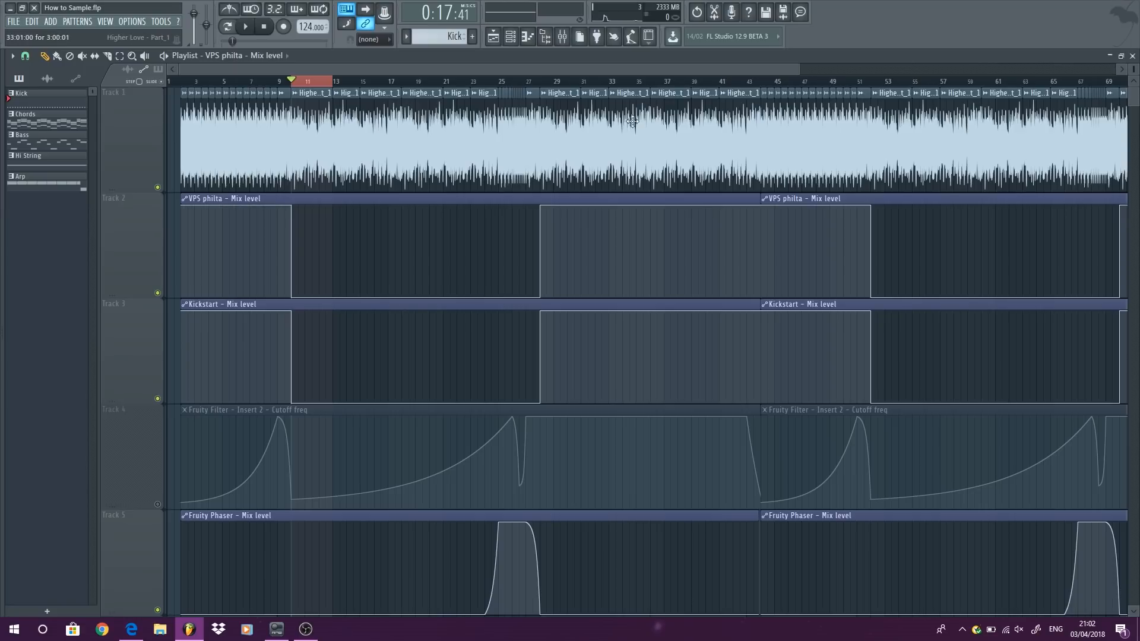
Step: Check the chord and bass tracks, then play the sample from just after bar 8 and stop
{"action": "scroll", "coordinate": [600, 287], "scroll_direction": "down", "scroll_amount": 10}
{"action": "scroll", "coordinate": [600, 287], "scroll_direction": "up", "scroll_amount": 4}
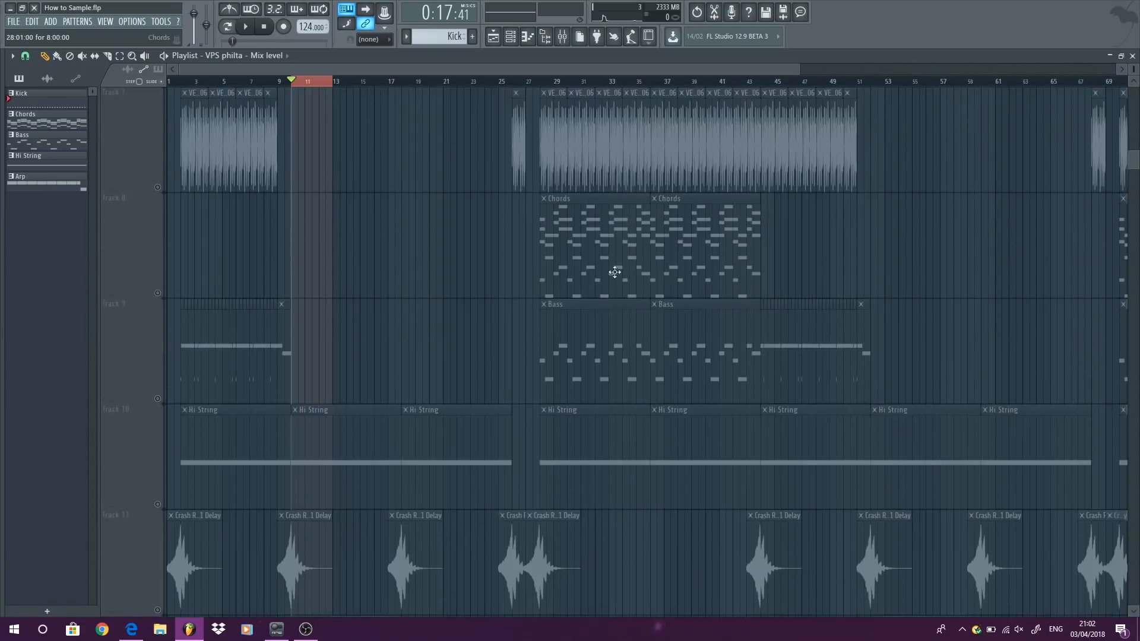
{"action": "scroll", "coordinate": [659, 173], "scroll_direction": "up", "scroll_amount": 6}
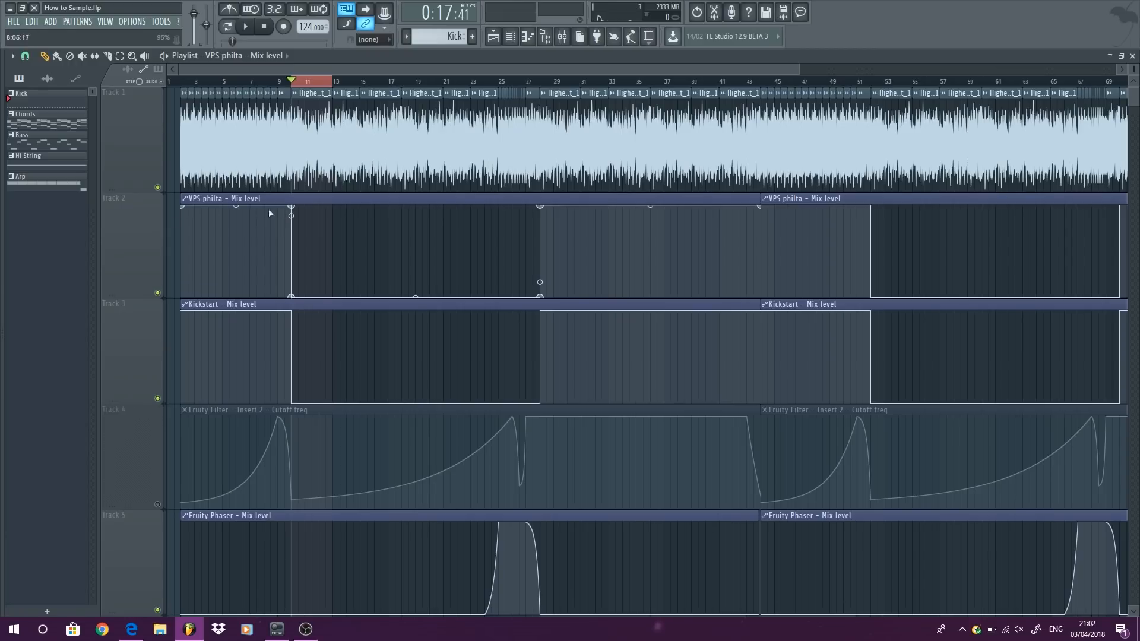
{"action": "left_click", "coordinate": [274, 81]}
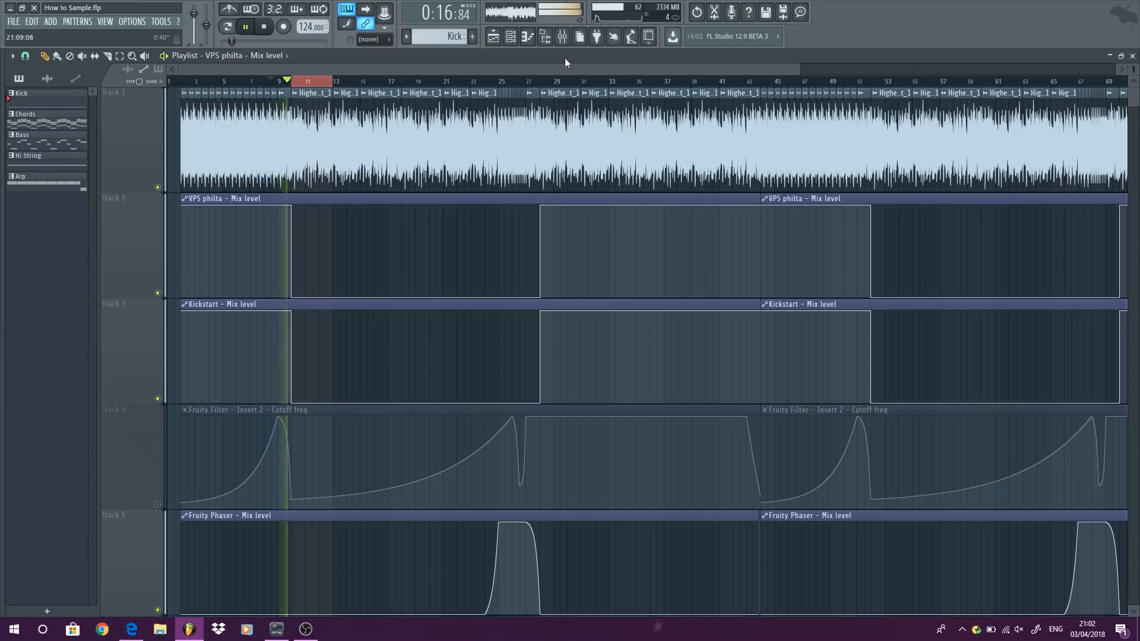
{"action": "key", "text": "space"}
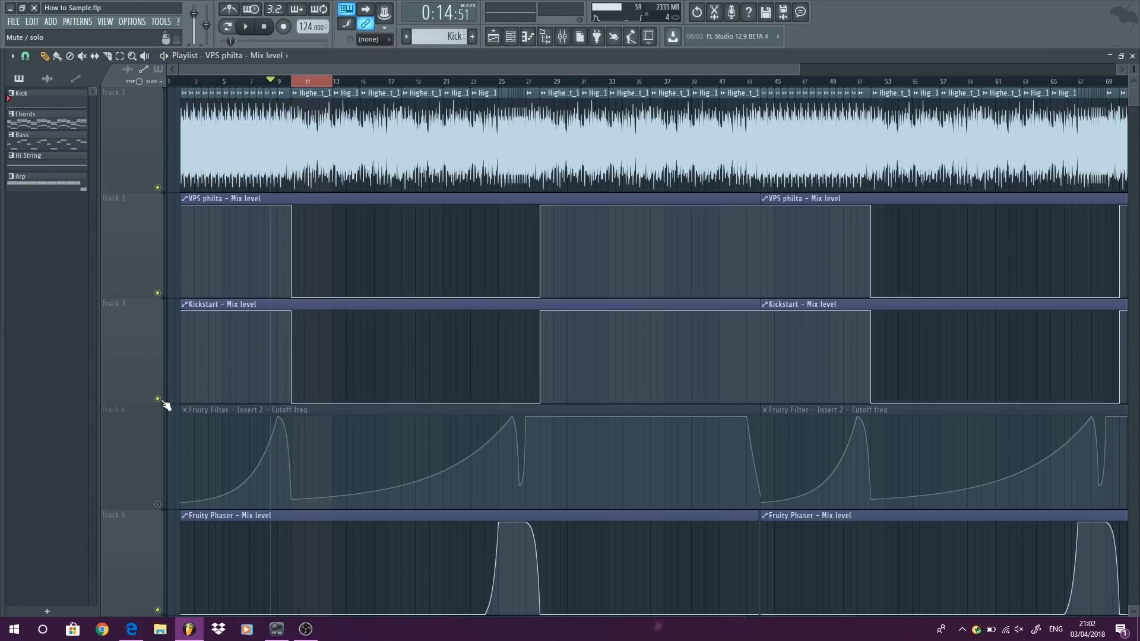
Step: Play the same passage with the Kickstart automation track muted for comparison, then unmute the track
{"action": "left_click", "coordinate": [159, 399]}
{"action": "key", "text": "space"}
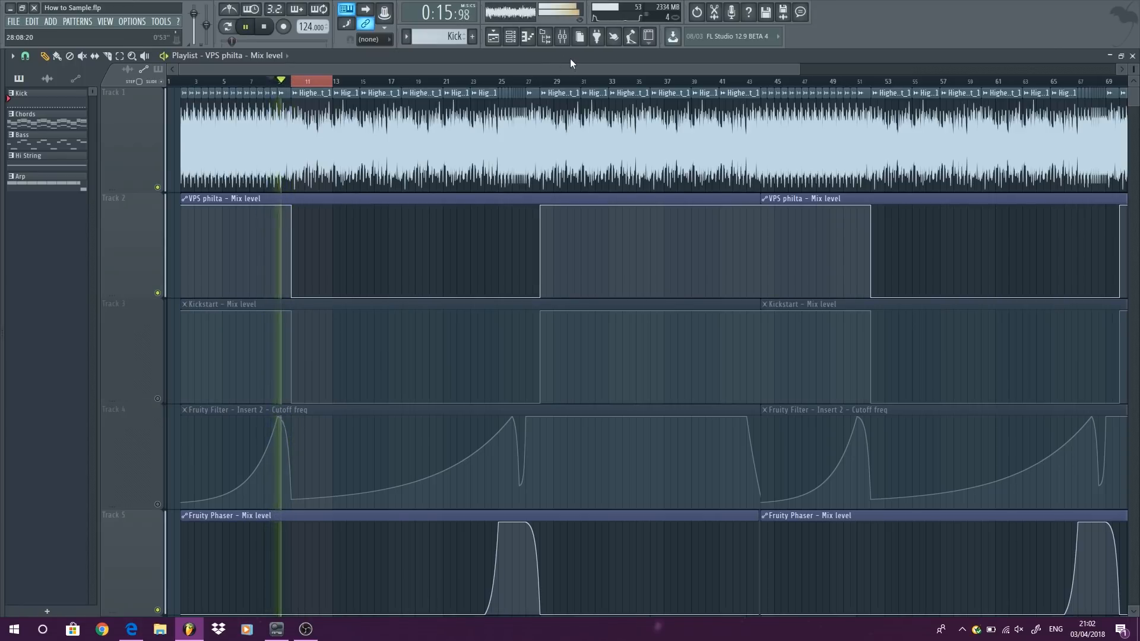
{"action": "key", "text": "space"}
{"action": "left_click", "coordinate": [158, 399]}
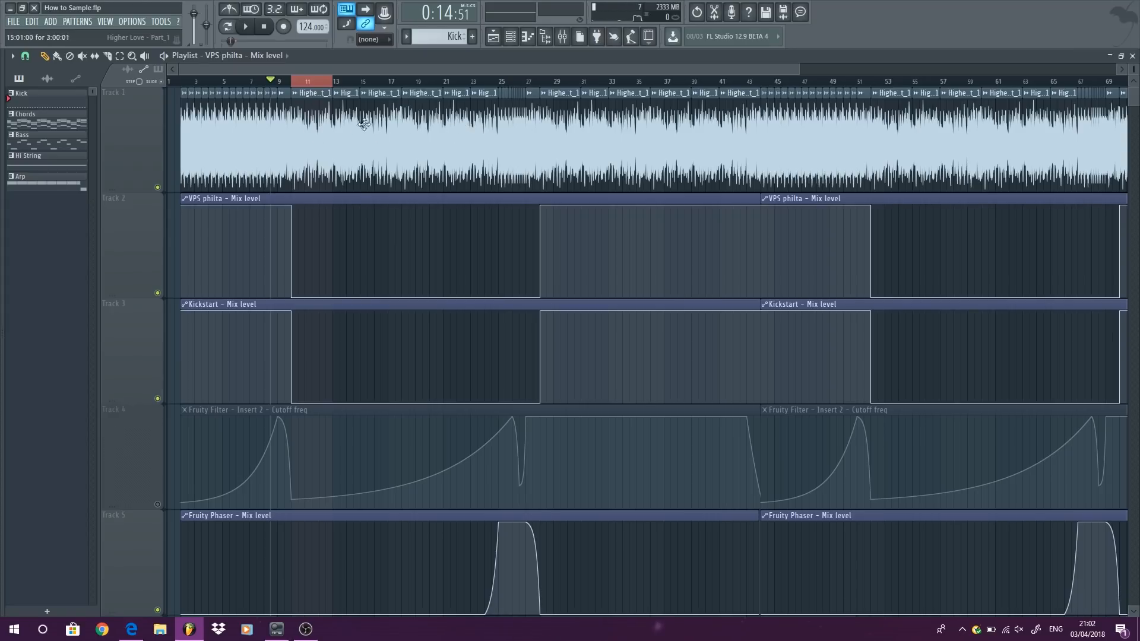
{"action": "scroll", "coordinate": [389, 178], "scroll_direction": "down", "scroll_amount": 8}
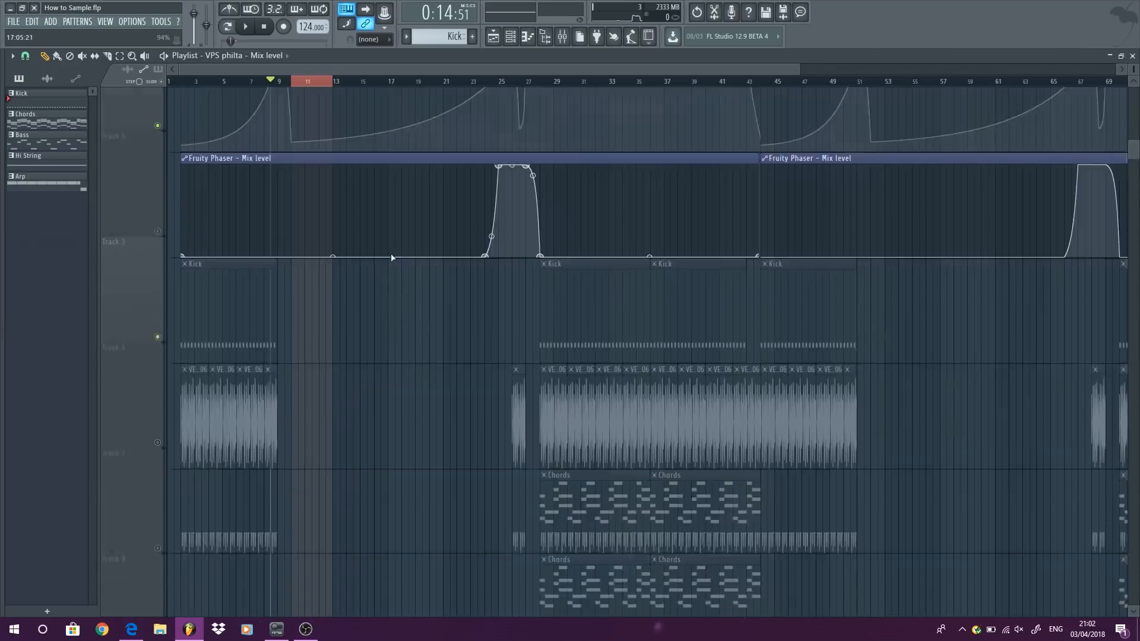
{"action": "scroll", "coordinate": [391, 248], "scroll_direction": "up", "scroll_amount": 6}
{"action": "scroll", "coordinate": [390, 248], "scroll_direction": "up", "scroll_amount": 2}
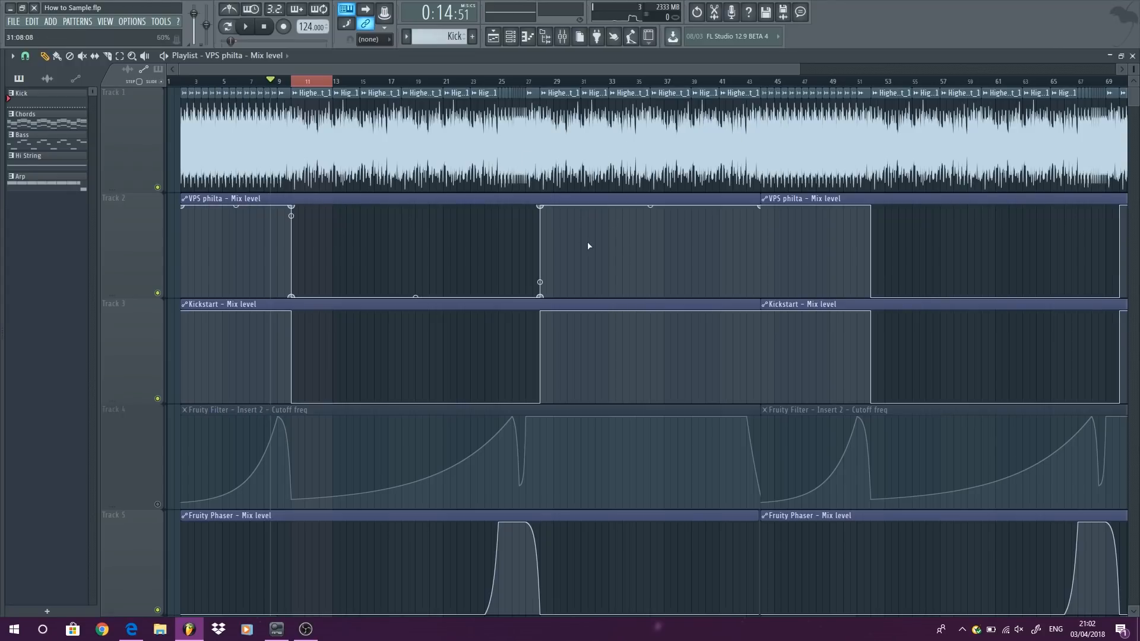
{"action": "scroll", "coordinate": [588, 241], "scroll_direction": "down", "scroll_amount": 6}
{"action": "scroll", "coordinate": [588, 240], "scroll_direction": "up", "scroll_amount": 6}
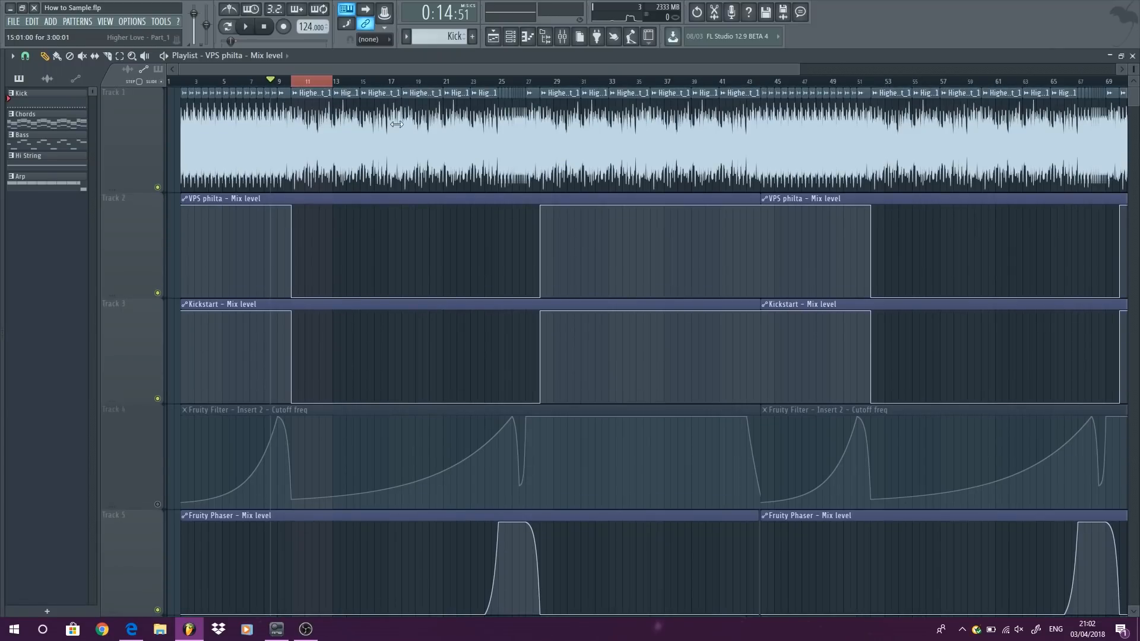
Step: Place the playback position at bar 2, clear the clip selection, then play the chopped opening of the sample and stop
{"action": "scroll", "coordinate": [485, 115], "scroll_direction": "up", "scroll_amount": 4}
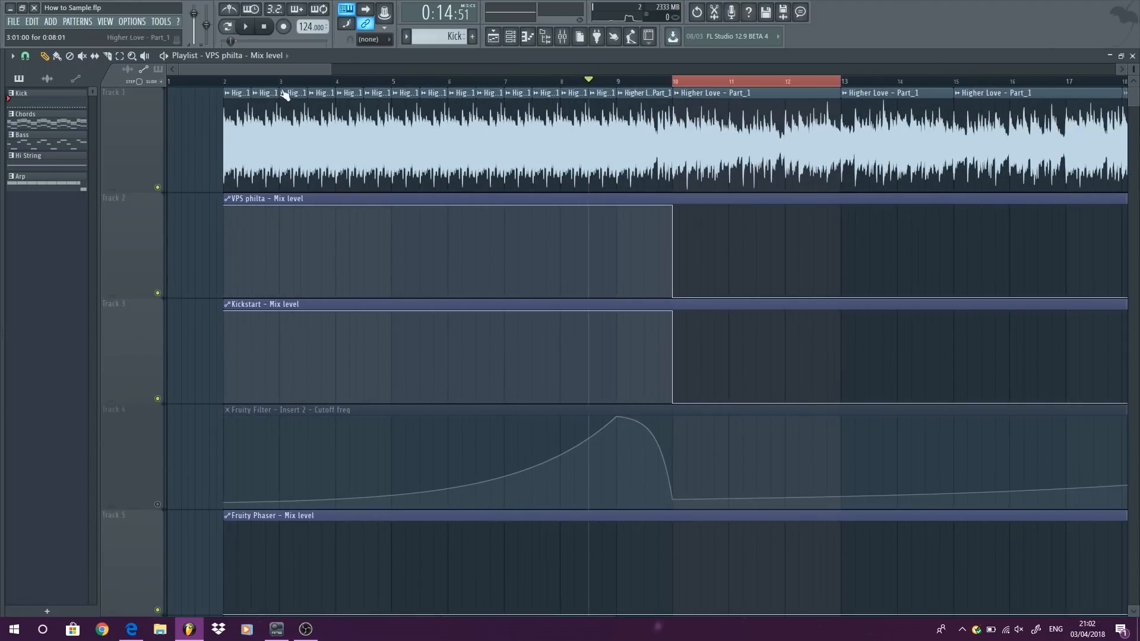
{"action": "left_click", "coordinate": [231, 84]}
{"action": "left_click_drag", "start_coordinate": [231, 85], "coordinate": [230, 85]}
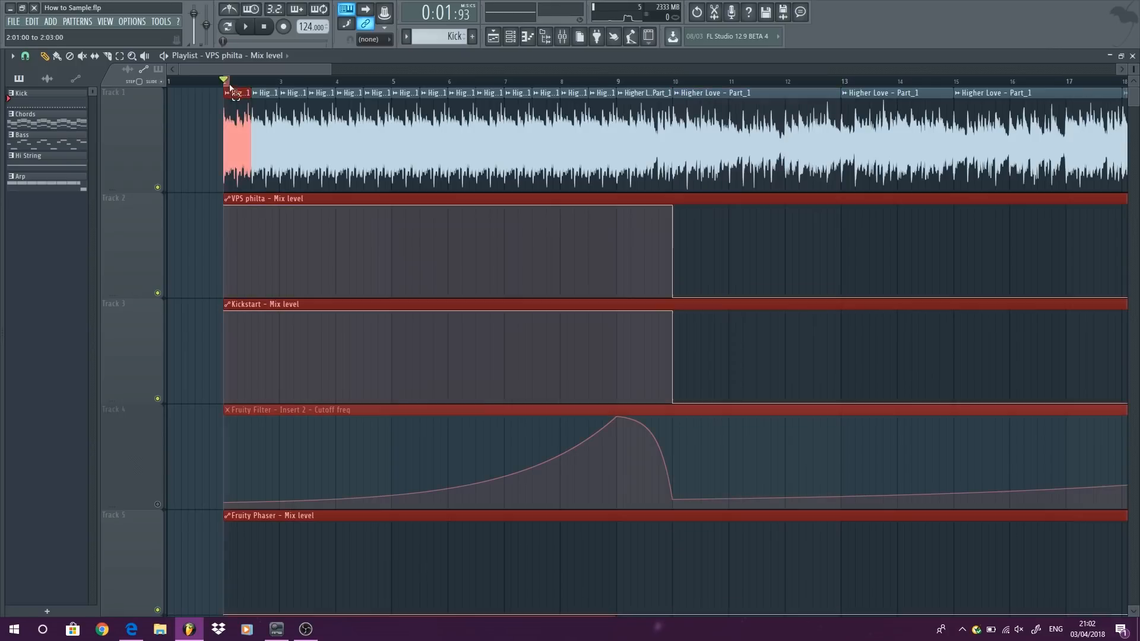
{"action": "left_click", "coordinate": [198, 131], "text": "ctrl"}
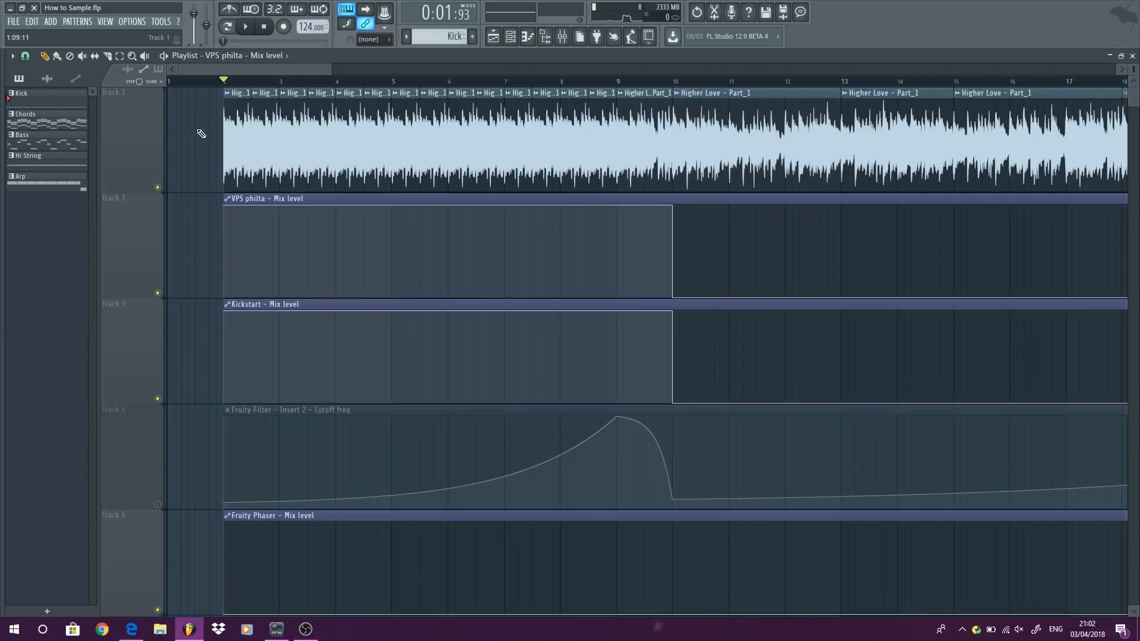
{"action": "scroll", "coordinate": [202, 133], "scroll_direction": "down", "scroll_amount": 2}
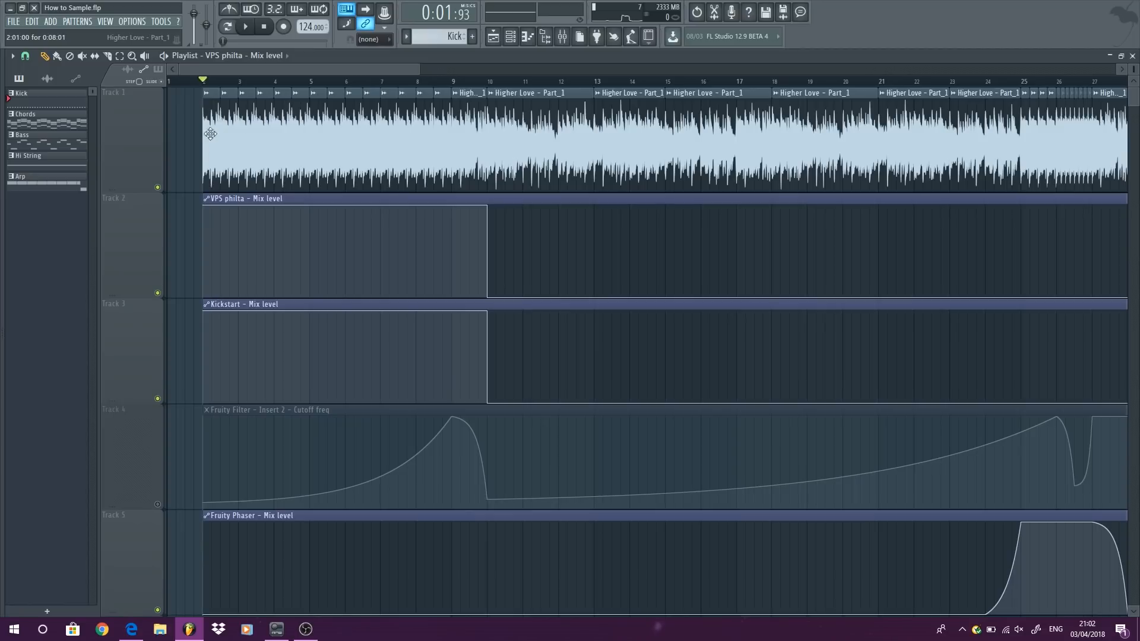
{"action": "key", "text": "space"}
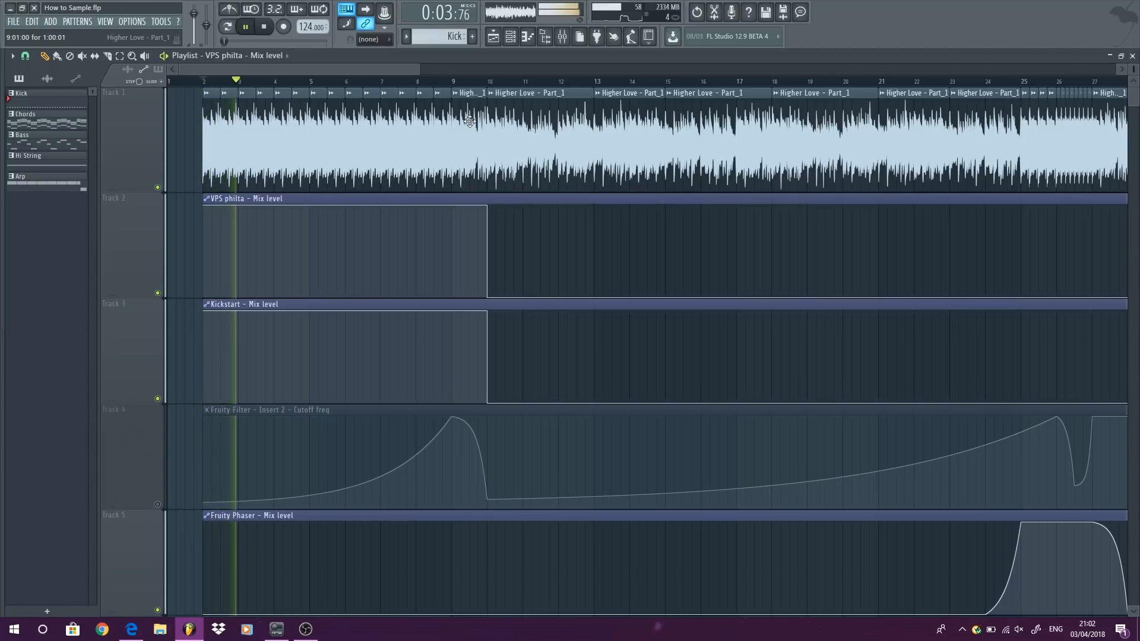
{"action": "key", "text": "space"}
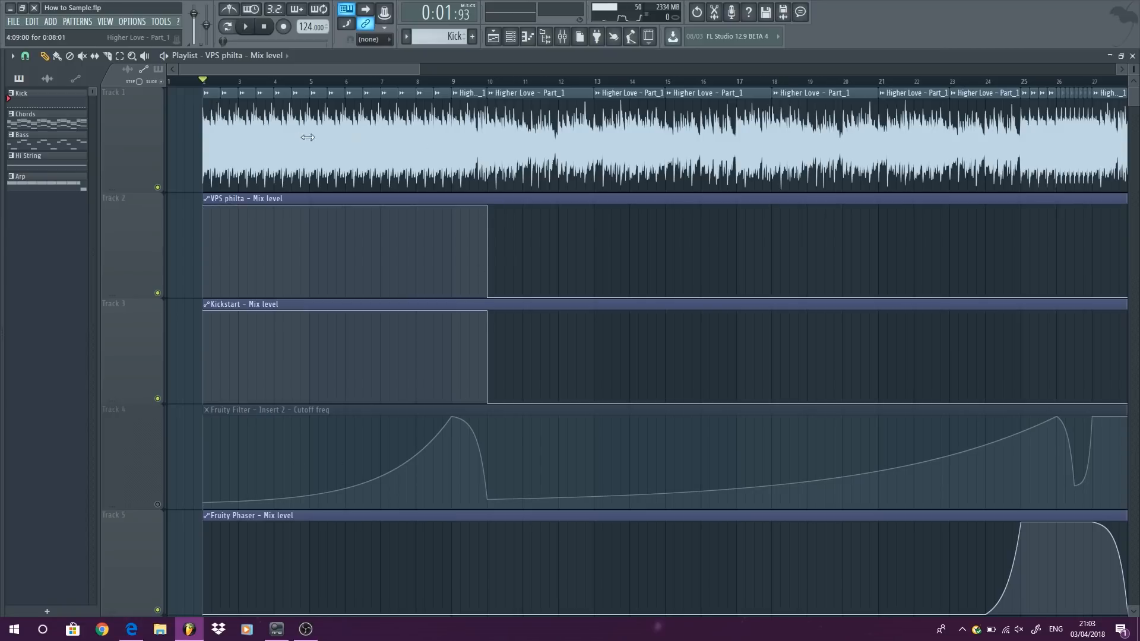
Step: Play the sample from midway through bar 24 through the short repeated chops, then stop
{"action": "scroll", "coordinate": [307, 137], "scroll_direction": "right", "scroll_amount": 10}
{"action": "left_click", "coordinate": [450, 81]}
{"action": "key", "text": "space"}
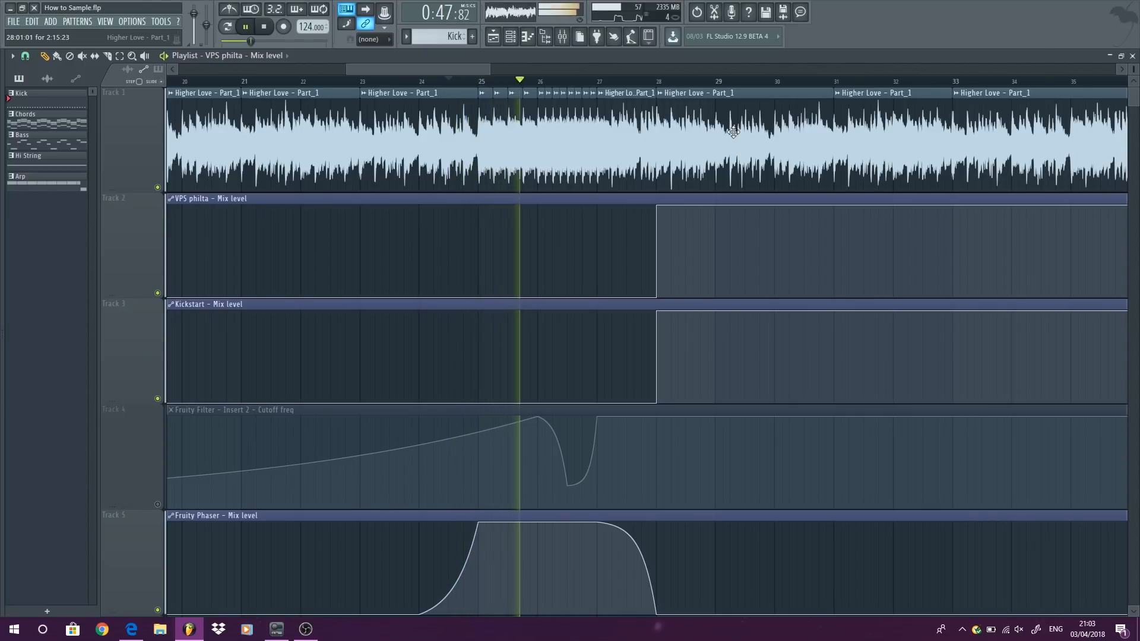
{"action": "left_click", "coordinate": [275, 32]}
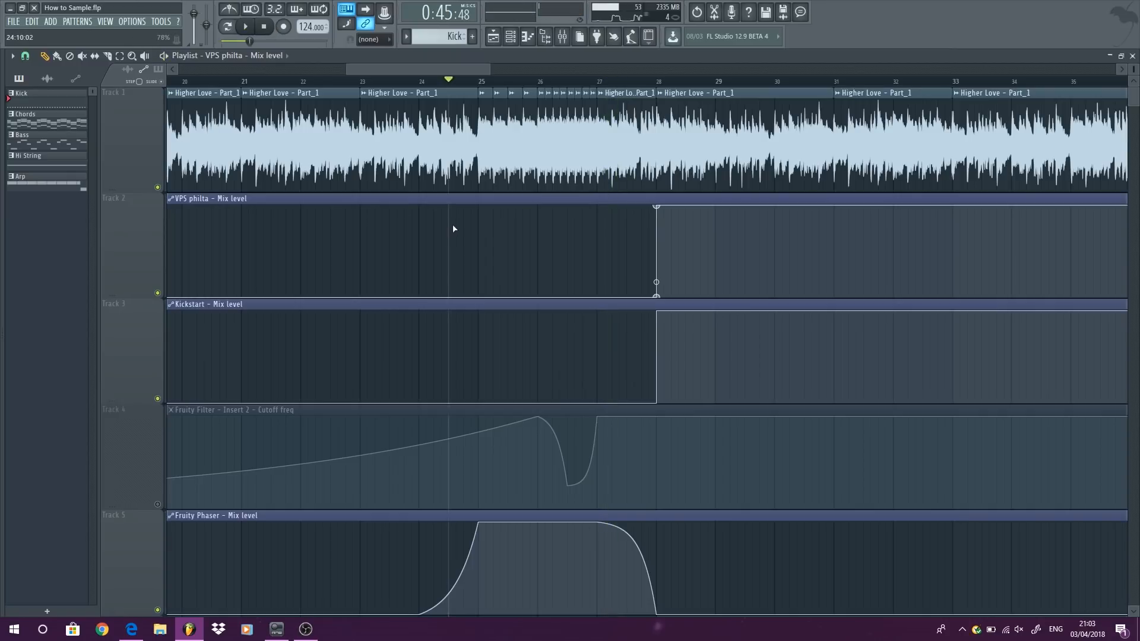
Step: Play the same passage with the Fruity Phaser automation track muted for comparison, then unmute the track
{"action": "scroll", "coordinate": [504, 177], "scroll_direction": "down", "scroll_amount": 3}
{"action": "scroll", "coordinate": [505, 177], "scroll_direction": "down", "scroll_amount": 1}
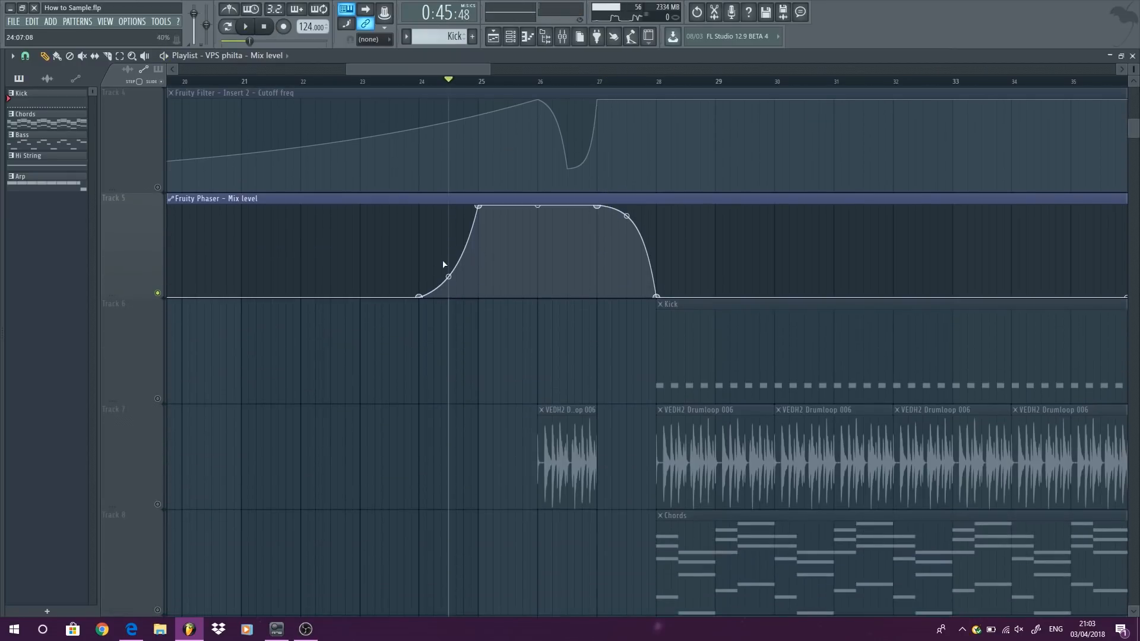
{"action": "key", "text": "space"}
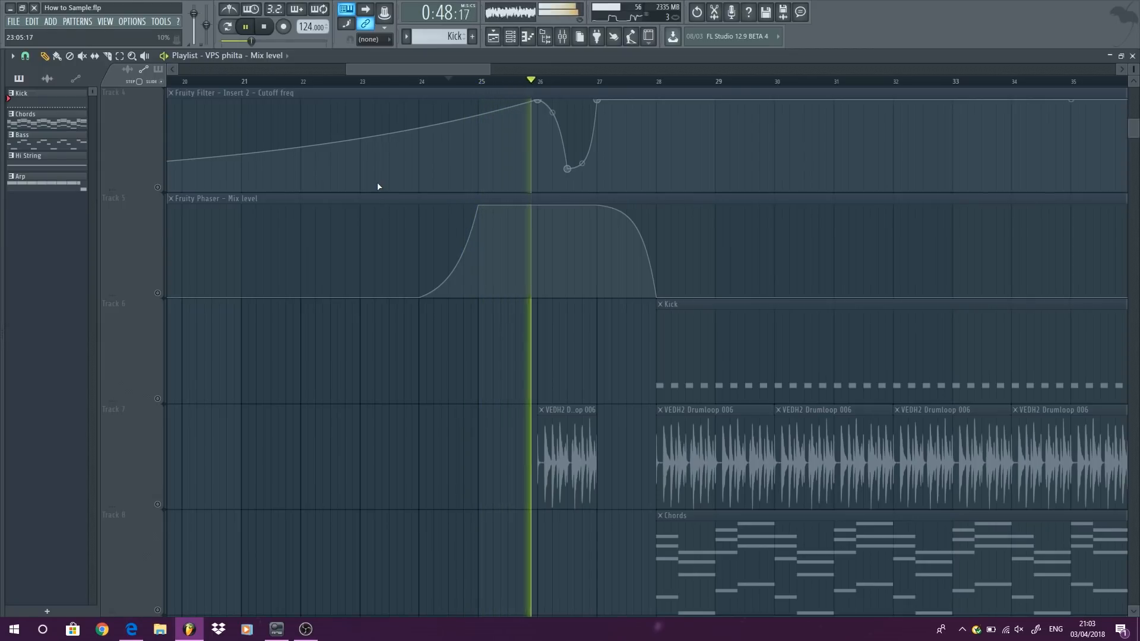
{"action": "scroll", "coordinate": [378, 186], "scroll_direction": "up", "scroll_amount": 1}
{"action": "scroll", "coordinate": [378, 186], "scroll_direction": "up", "scroll_amount": 3}
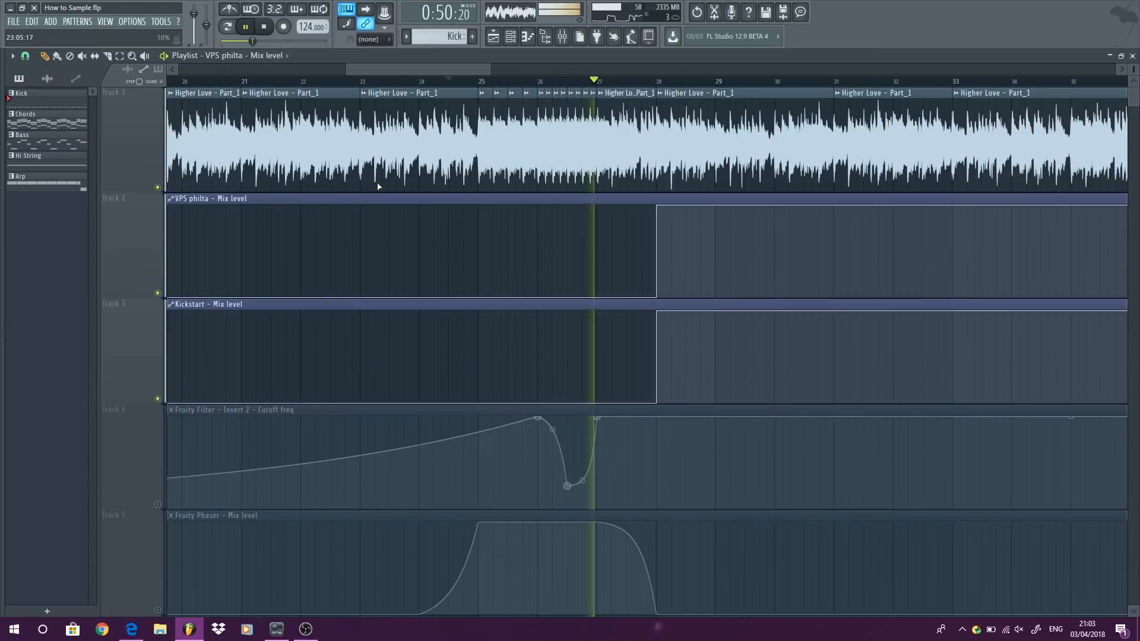
{"action": "key", "text": "space"}
{"action": "scroll", "coordinate": [378, 187], "scroll_direction": "down", "scroll_amount": 5}
{"action": "scroll", "coordinate": [378, 187], "scroll_direction": "up", "scroll_amount": 5}
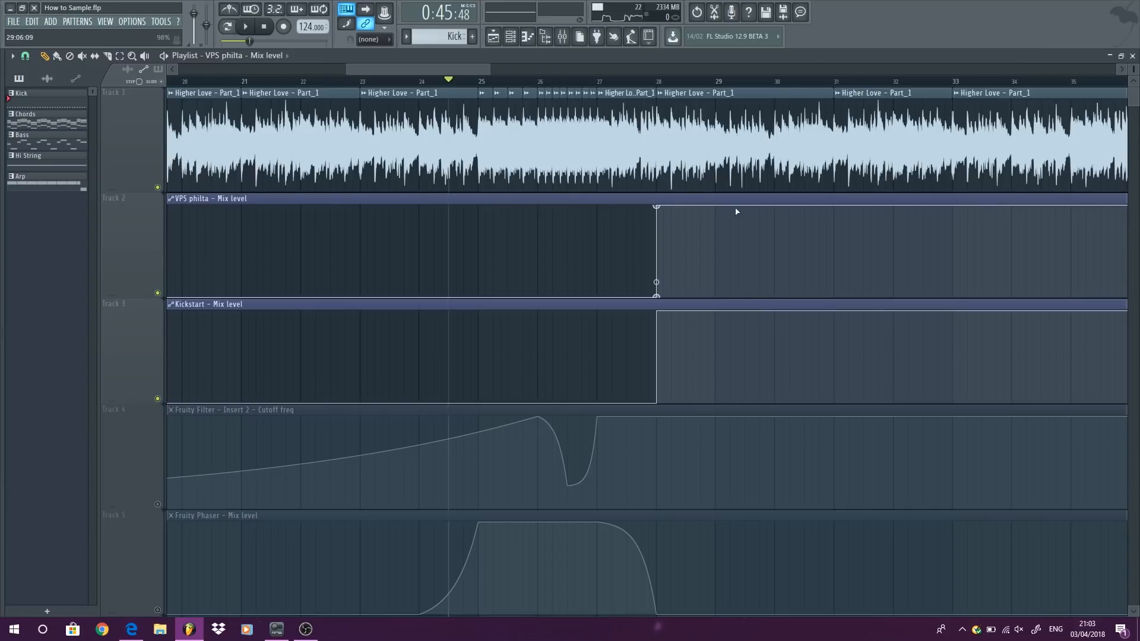
{"action": "scroll", "coordinate": [537, 153], "scroll_direction": "down", "scroll_amount": 2}
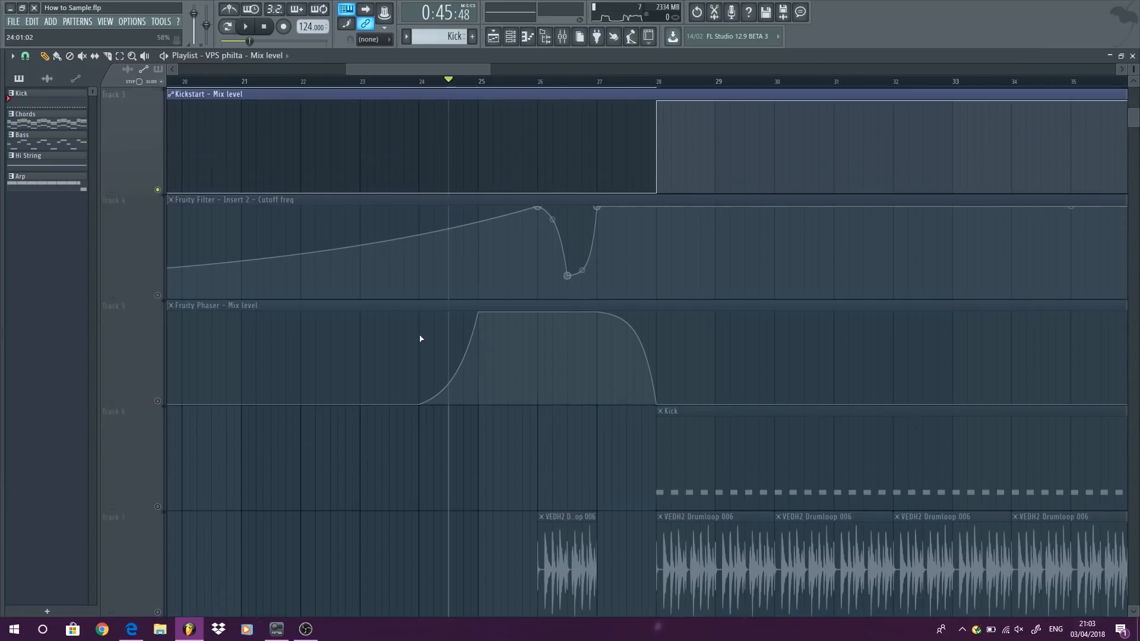
{"action": "left_click", "coordinate": [158, 399]}
Step: Inspect the Fruity Phaser settings on mixer Insert 2, then replay the bar 24 passage with the phaser automation active
{"action": "left_click", "coordinate": [105, 21]}
{"action": "left_click", "coordinate": [122, 78]}
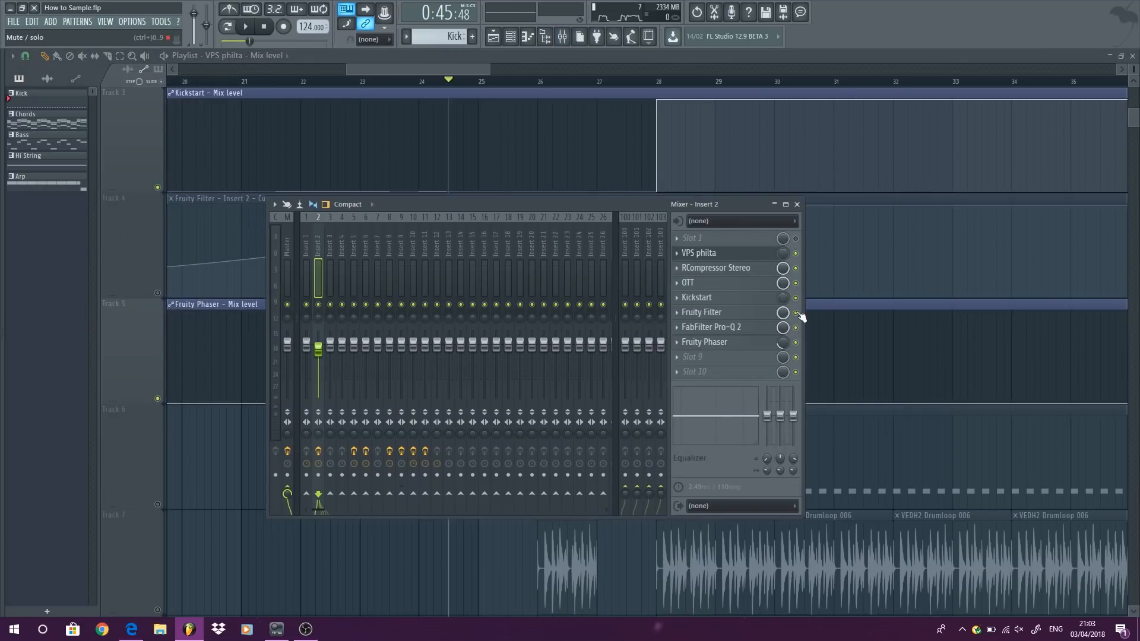
{"action": "left_click", "coordinate": [743, 349]}
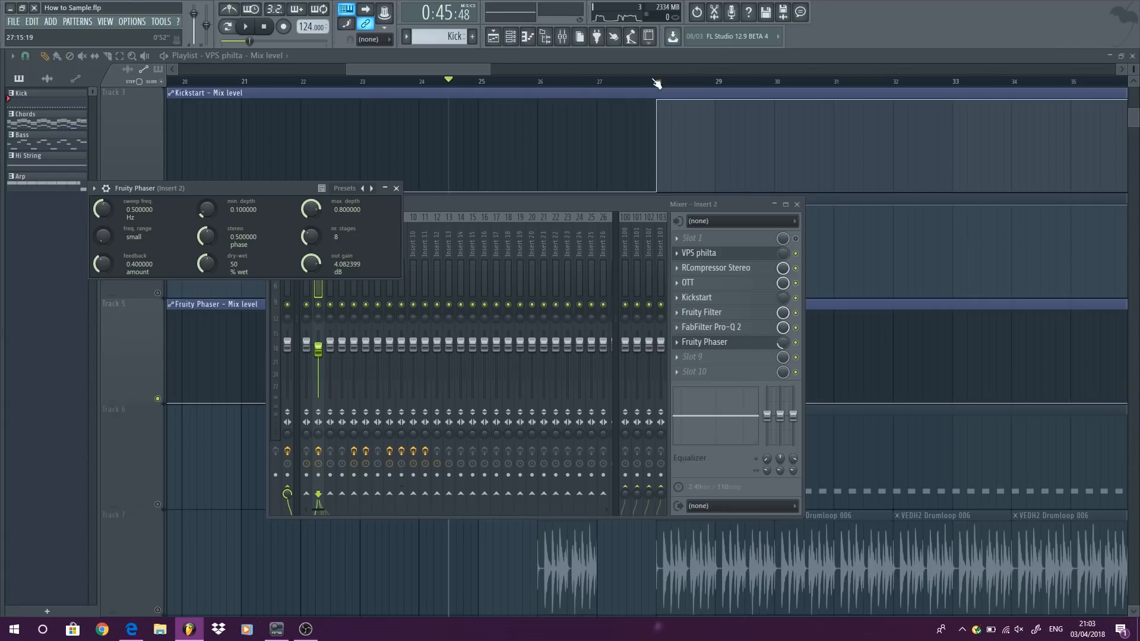
{"action": "left_click", "coordinate": [620, 120]}
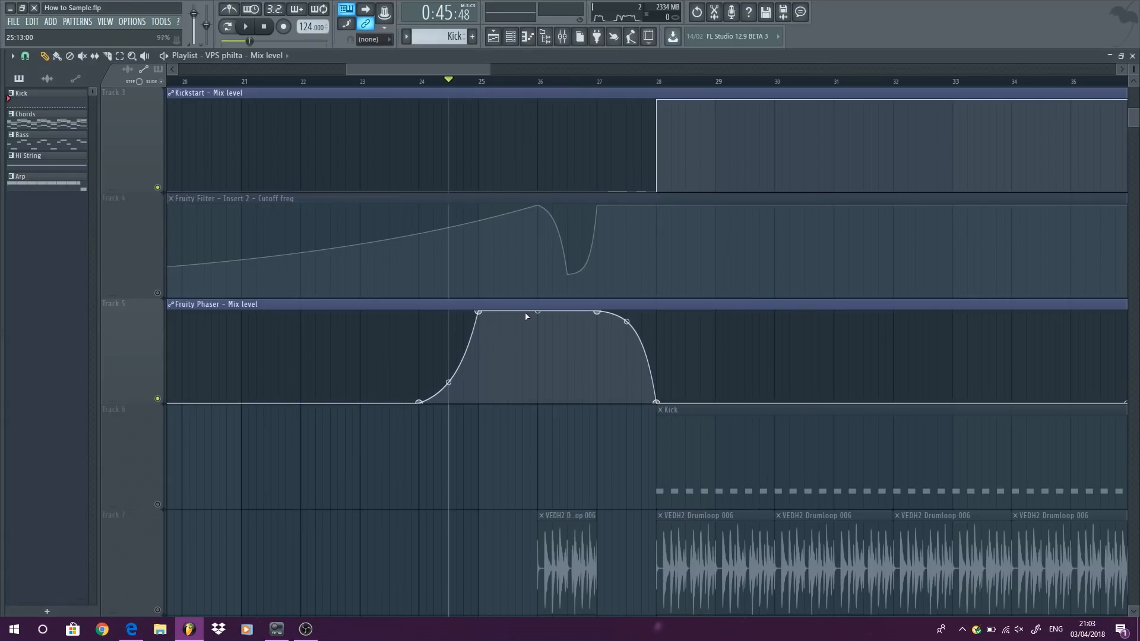
{"action": "key", "text": "space"}
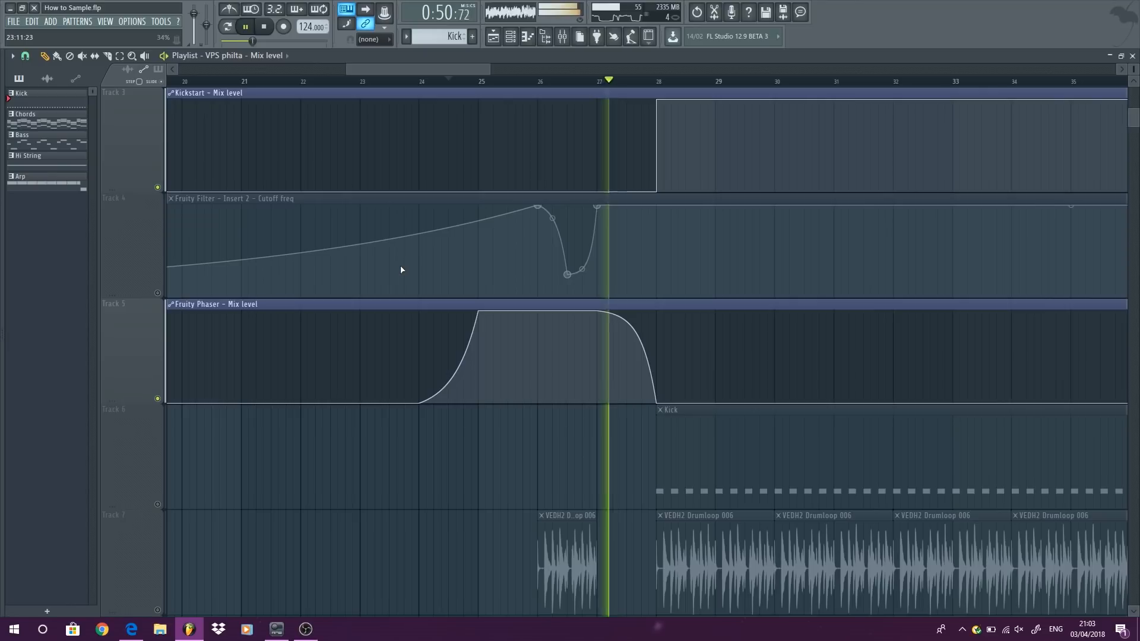
{"action": "key", "text": "space"}
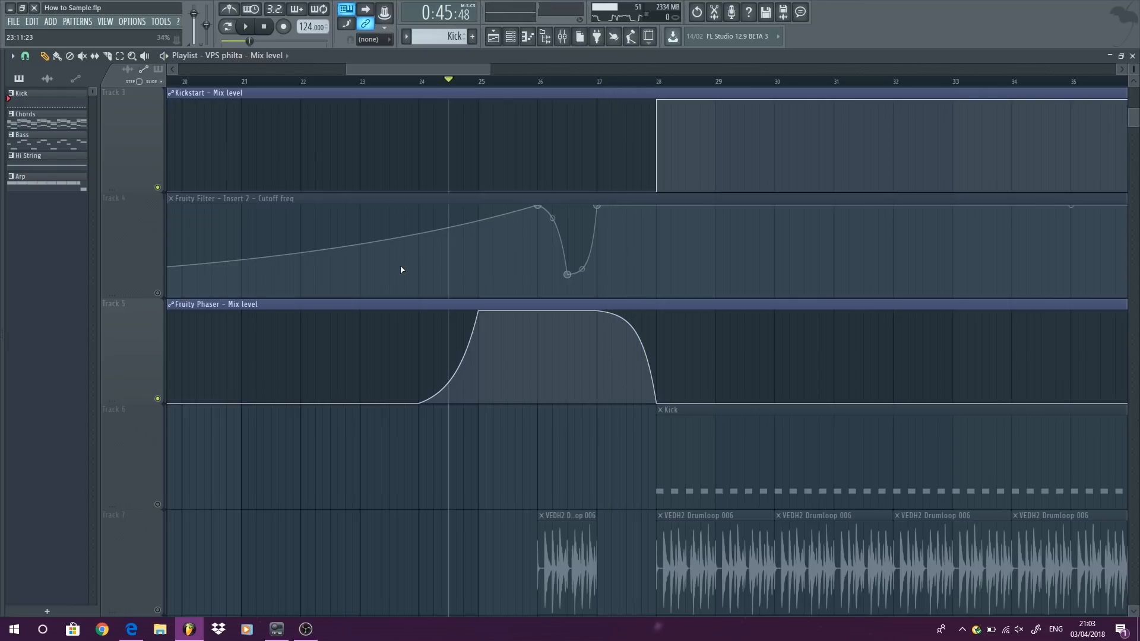
Step: Play the sample from bar 7 through the VPS philta and Kickstart automation change at bar 10, then stop
{"action": "scroll", "coordinate": [709, 319], "scroll_direction": "up", "scroll_amount": 2}
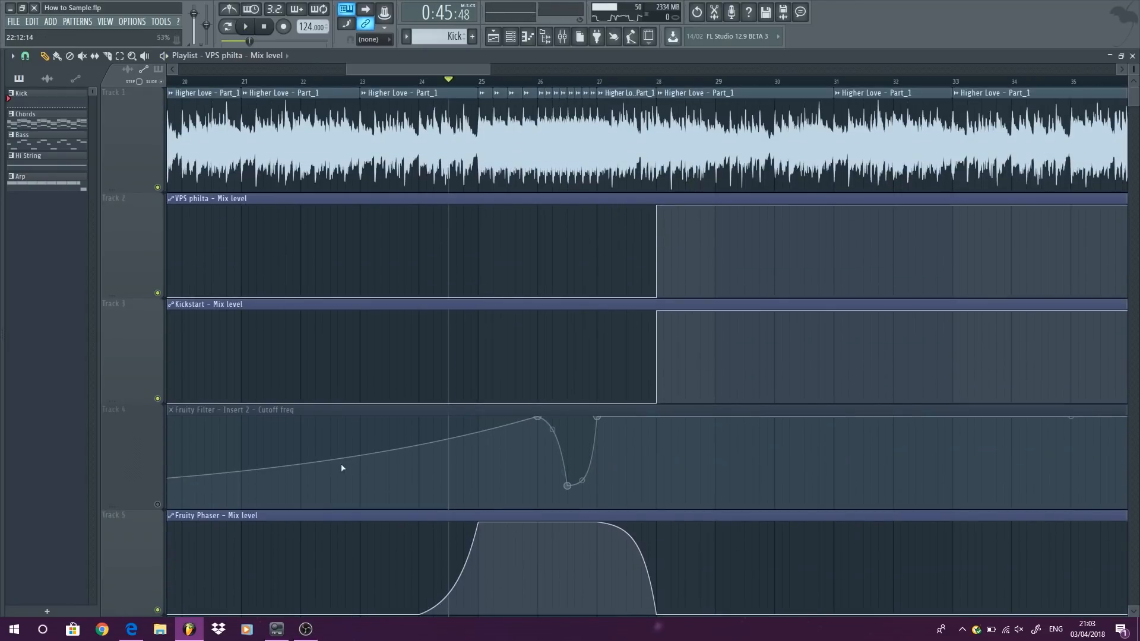
{"action": "left_click_drag", "start_coordinate": [456, 70], "coordinate": [308, 70]}
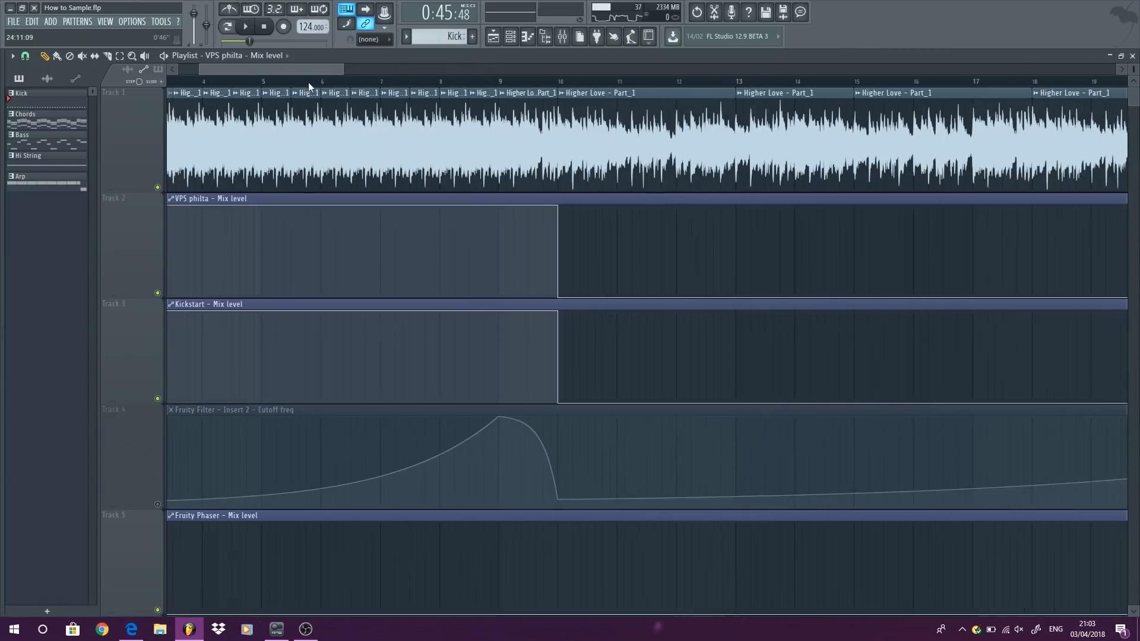
{"action": "scroll", "coordinate": [550, 348], "scroll_direction": "down", "scroll_amount": 4}
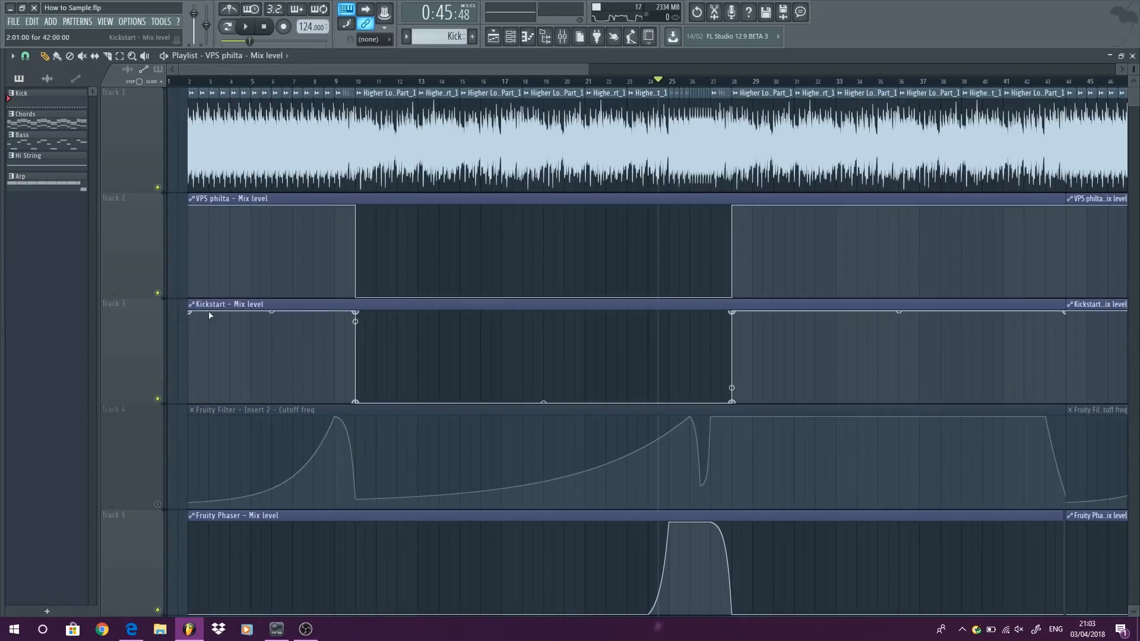
{"action": "left_click", "coordinate": [301, 83]}
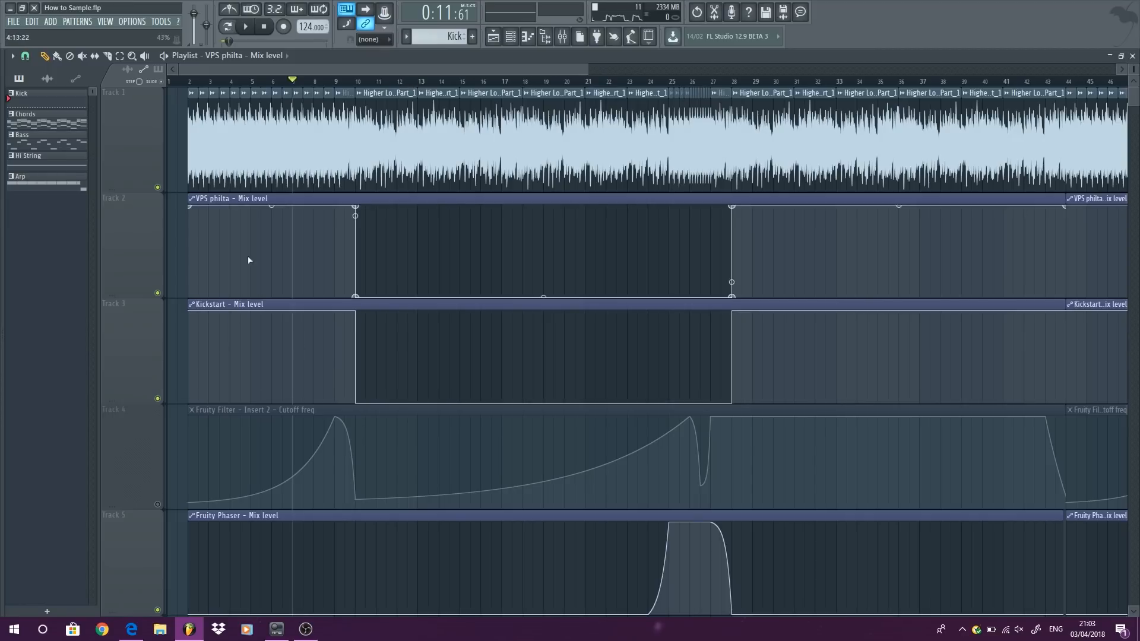
{"action": "key", "text": "space"}
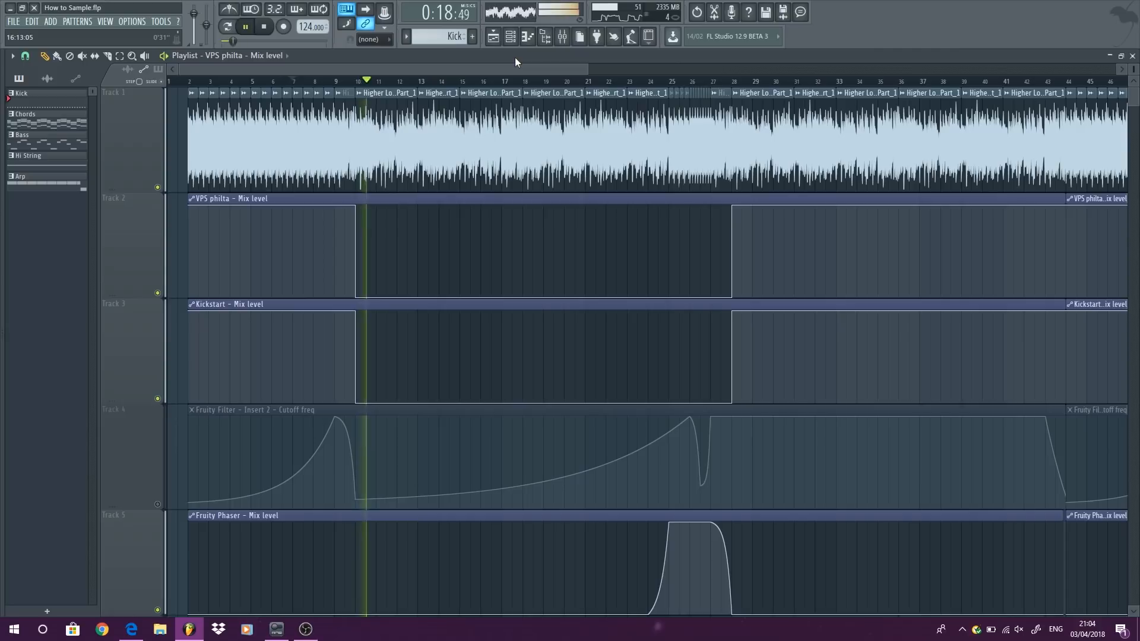
{"action": "key", "text": "space"}
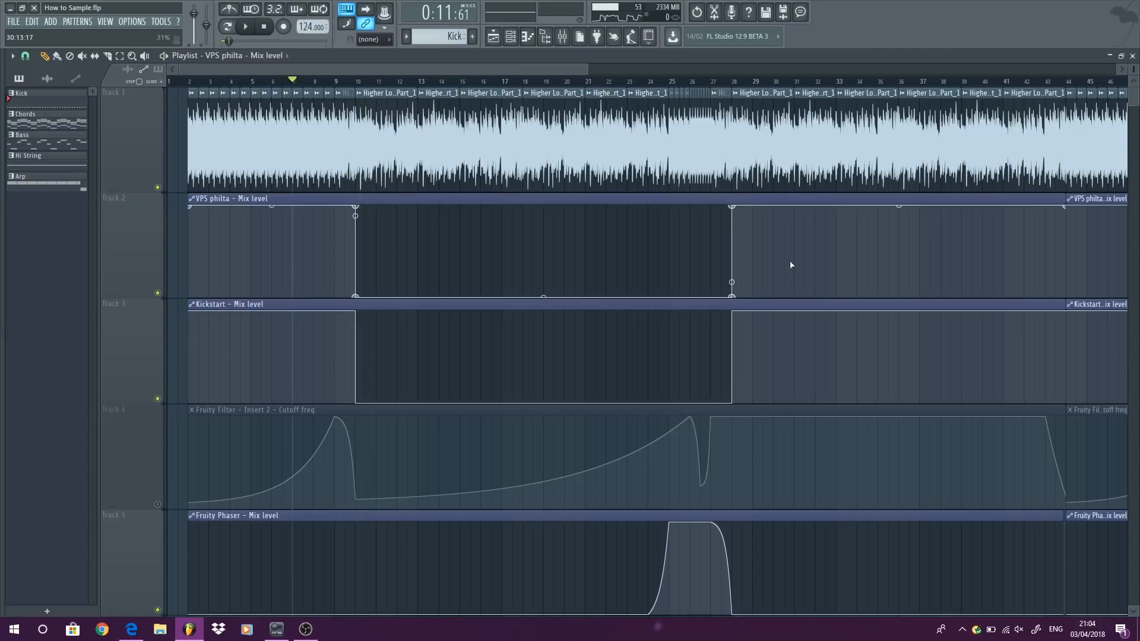
Step: Check the drum, chord and bass tracks, then unmute the Fruity Filter cutoff frequency automation on Track 4
{"action": "scroll", "coordinate": [797, 225], "scroll_direction": "down", "scroll_amount": 5}
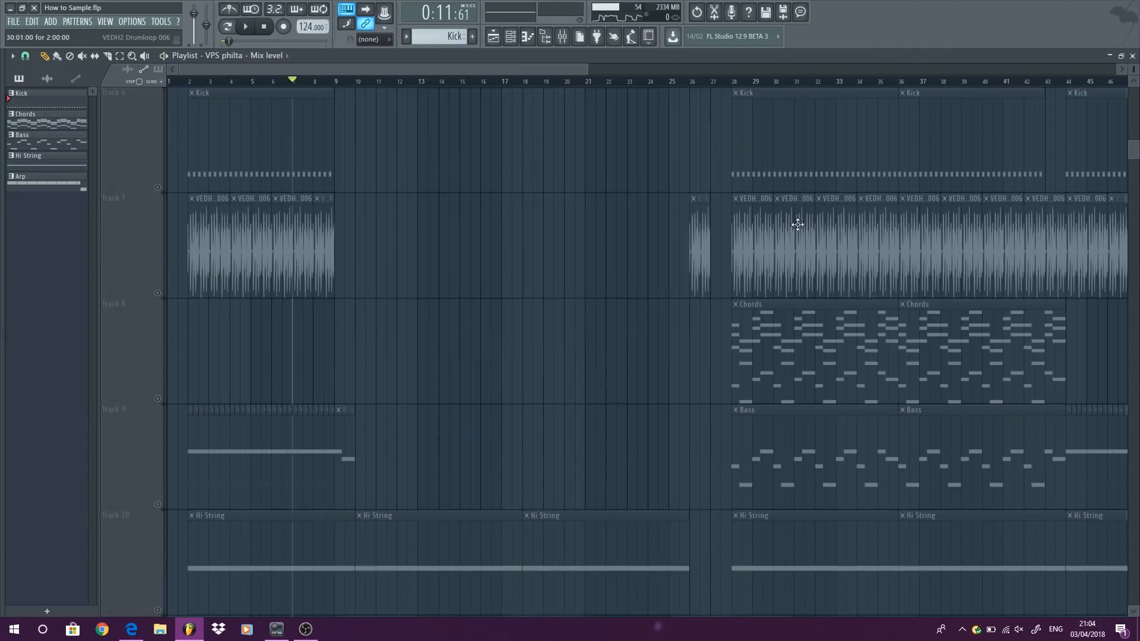
{"action": "scroll", "coordinate": [830, 256], "scroll_direction": "up", "scroll_amount": 5}
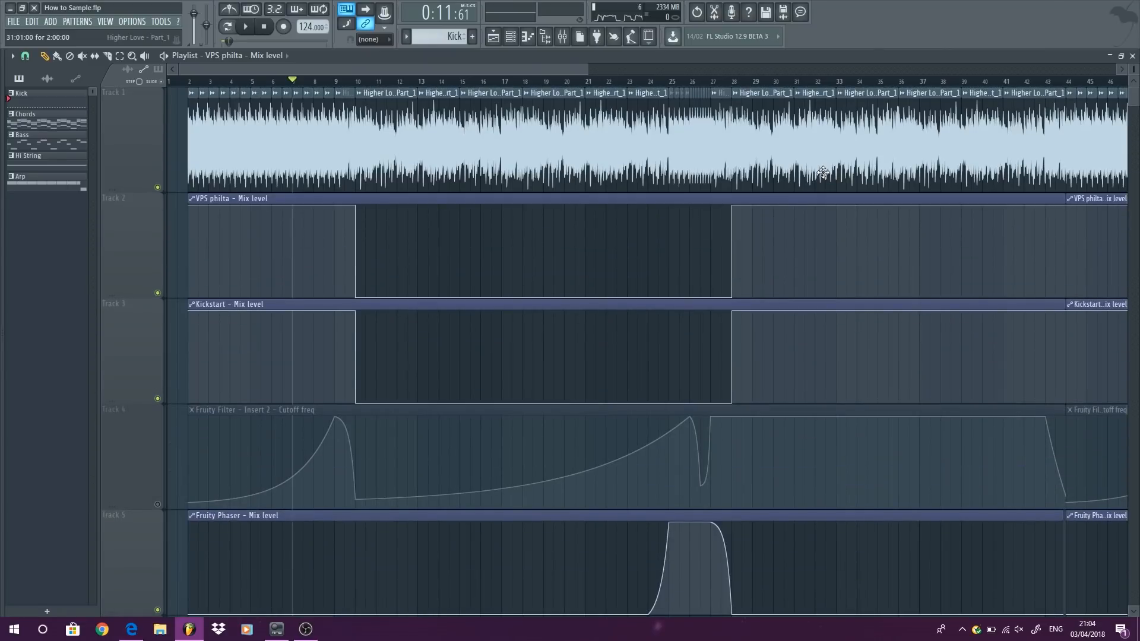
{"action": "left_click", "coordinate": [157, 504]}
{"action": "scroll", "coordinate": [181, 346], "scroll_direction": "up", "scroll_amount": 3}
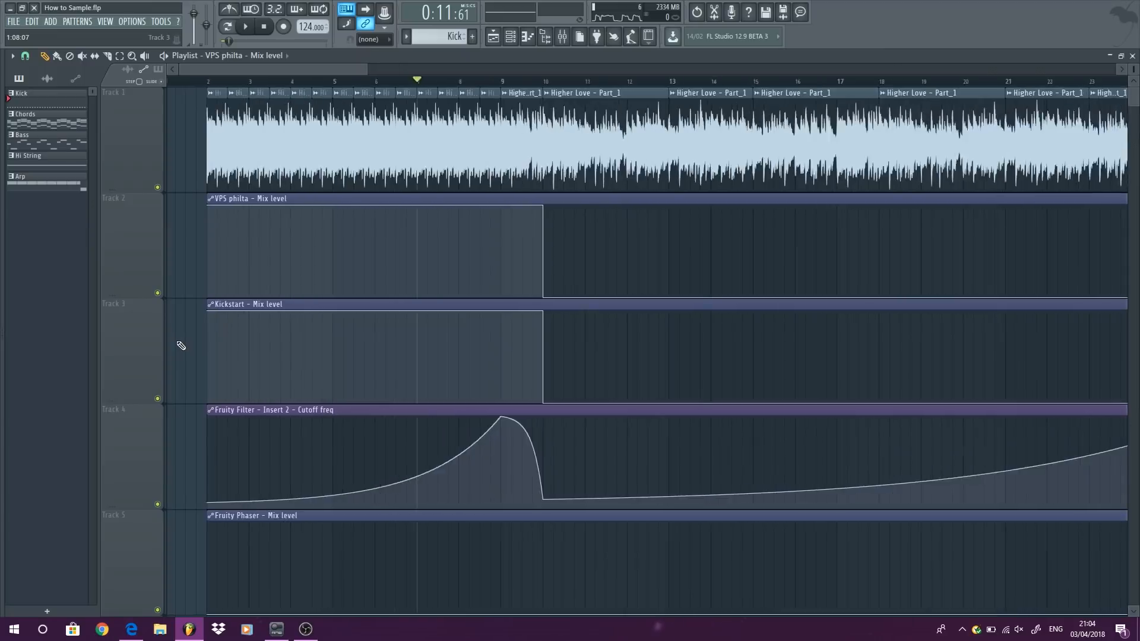
{"action": "scroll", "coordinate": [473, 244], "scroll_direction": "down", "scroll_amount": 3}
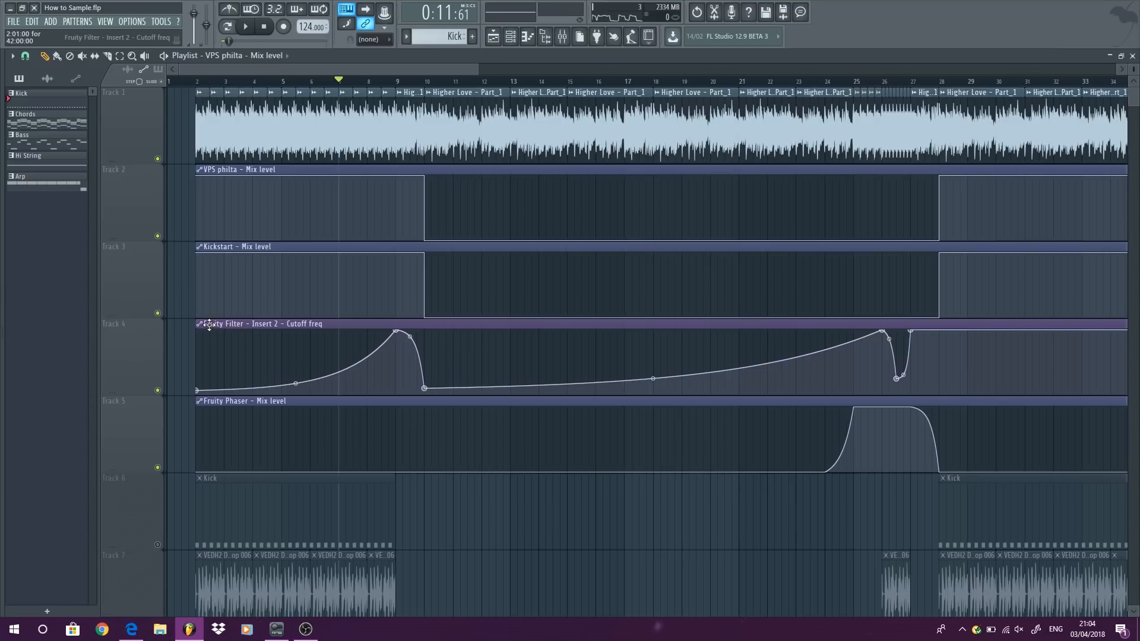
Step: Show the mixer and inspect the Fruity Filter settings on Insert 2, then return to the playlist
{"action": "left_click", "coordinate": [105, 22]}
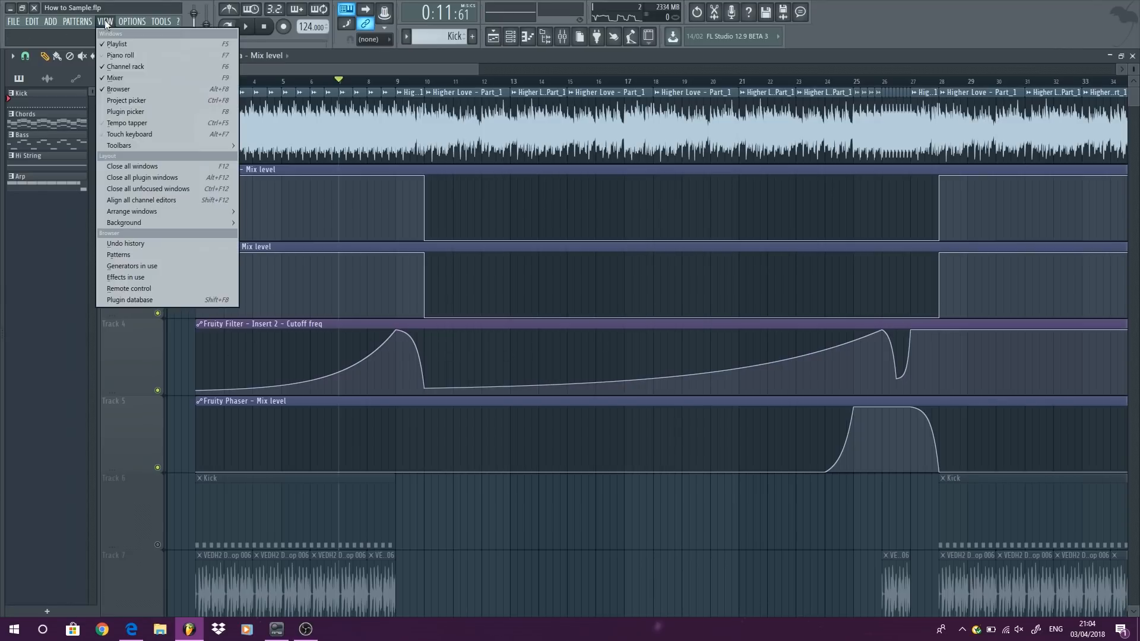
{"action": "left_click", "coordinate": [115, 78]}
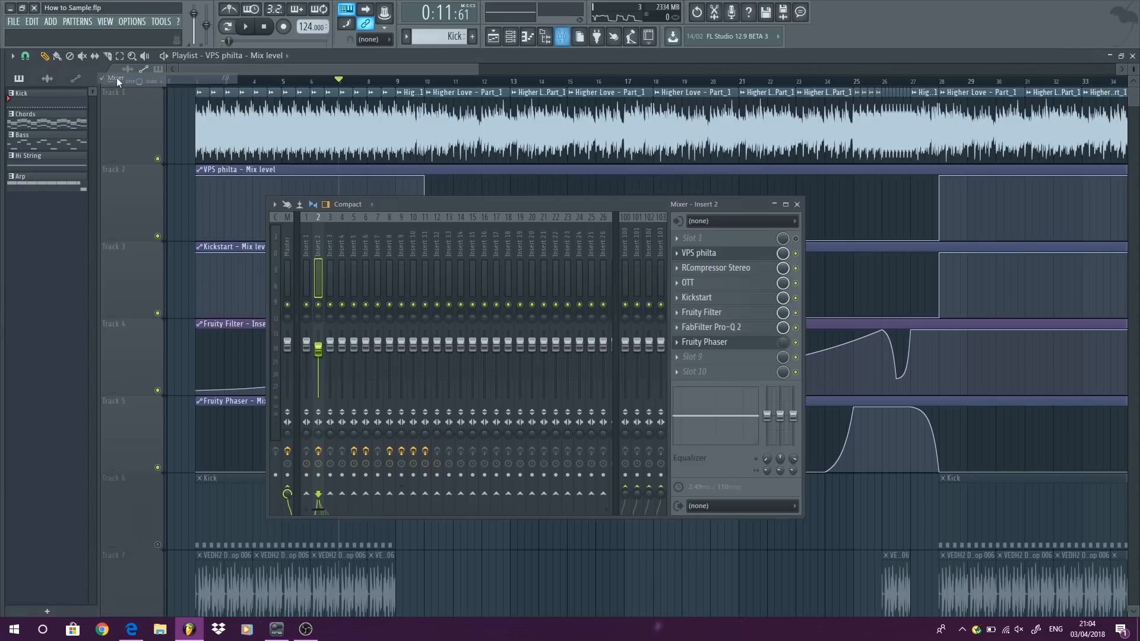
{"action": "left_click", "coordinate": [719, 315]}
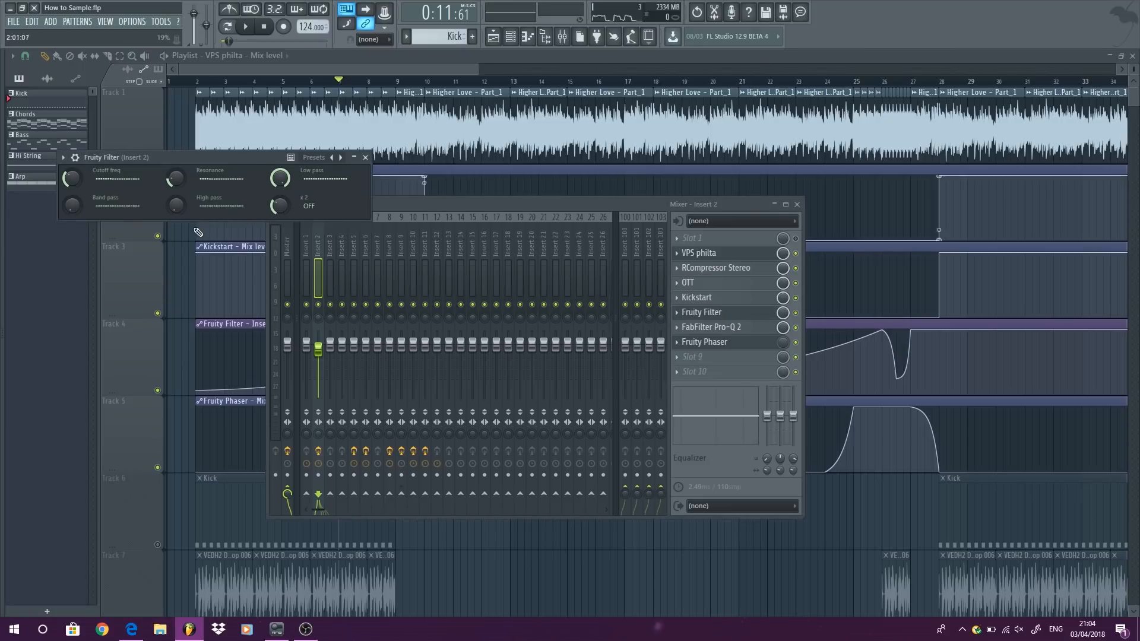
{"action": "left_click", "coordinate": [179, 281]}
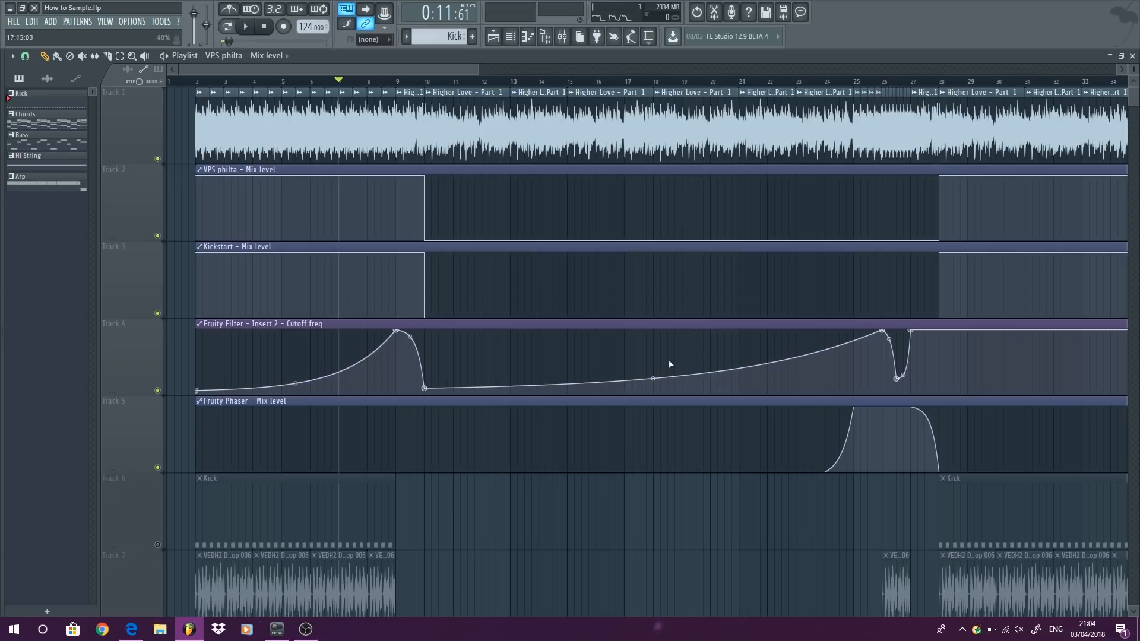
Step: Play from bar 7 past bar 10 with the filter cutoff automation active, then stop
{"action": "key", "text": "space"}
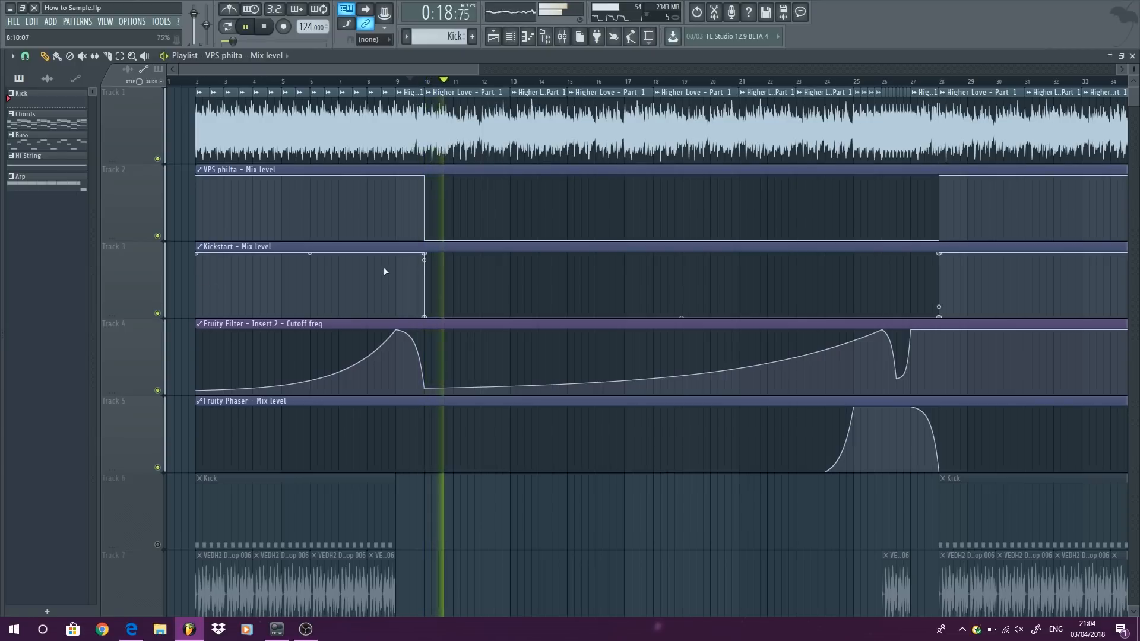
{"action": "scroll", "coordinate": [384, 271], "scroll_direction": "down", "scroll_amount": 2}
{"action": "key", "text": "space"}
Step: Move the playback position to shortly before bar 27 and play the build-up through the filter cutoff dip
{"action": "left_click", "coordinate": [686, 82]}
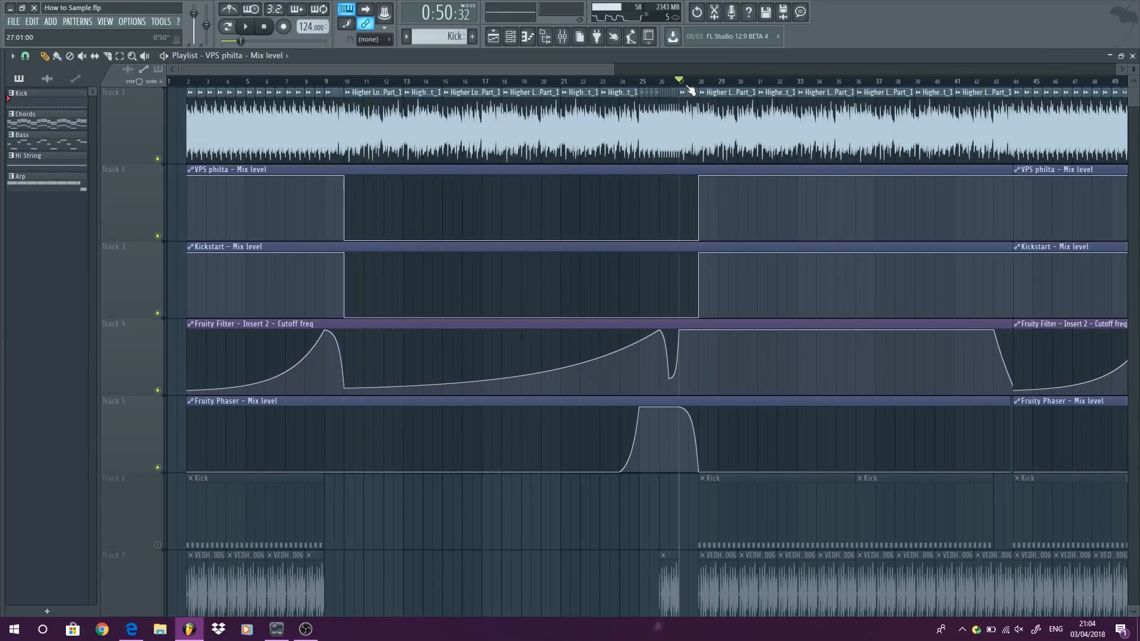
{"action": "left_click", "coordinate": [664, 82]}
{"action": "key", "text": "space"}
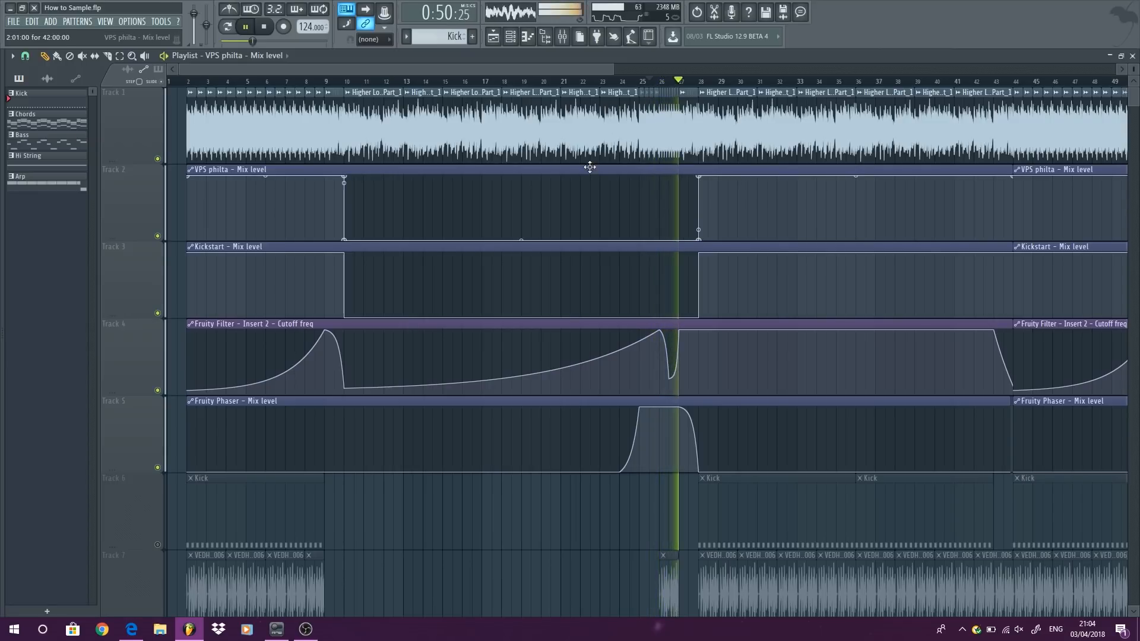
Step: Stop playback and look over the automation clips and the remaining tracks across the whole arrangement
{"action": "key", "text": "space"}
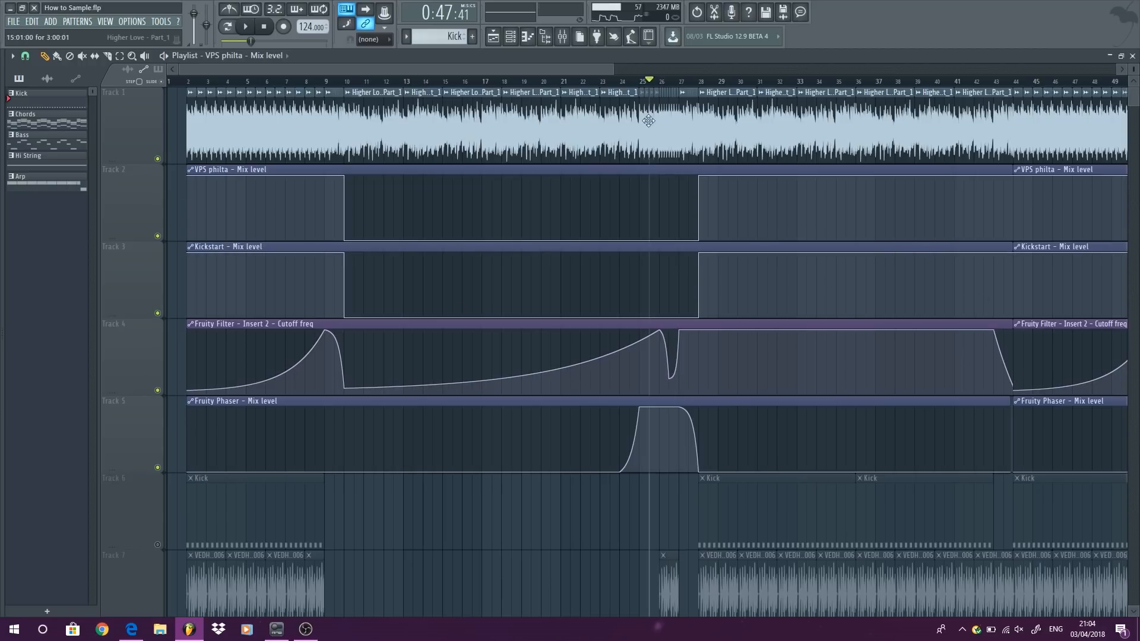
{"action": "scroll", "coordinate": [468, 201], "scroll_direction": "down", "scroll_amount": 3}
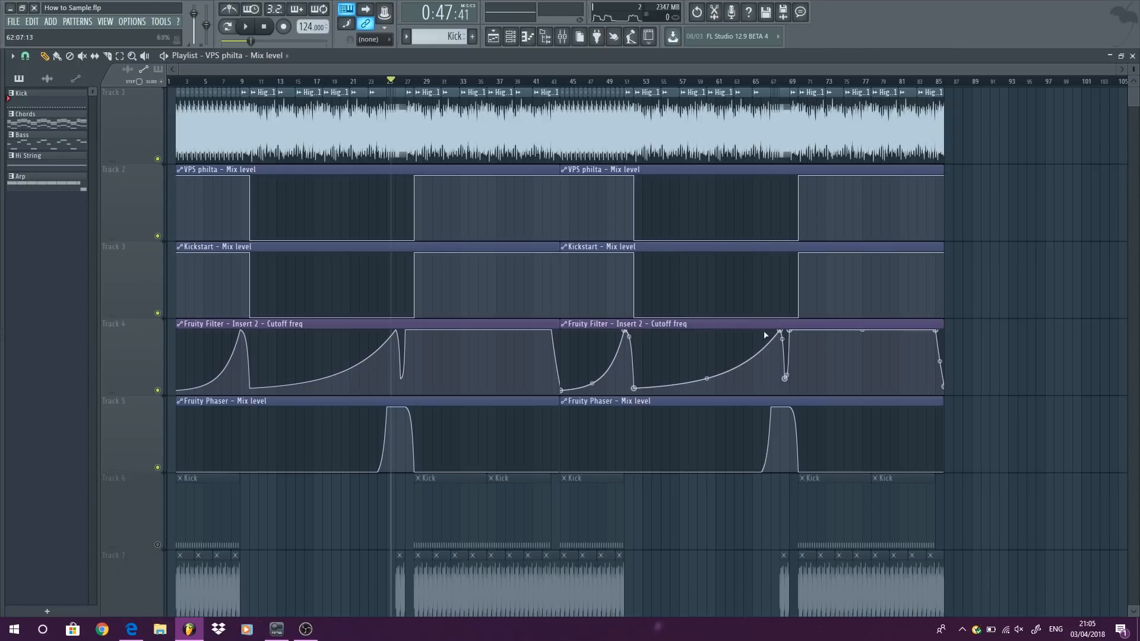
{"action": "scroll", "coordinate": [757, 283], "scroll_direction": "down", "scroll_amount": 6}
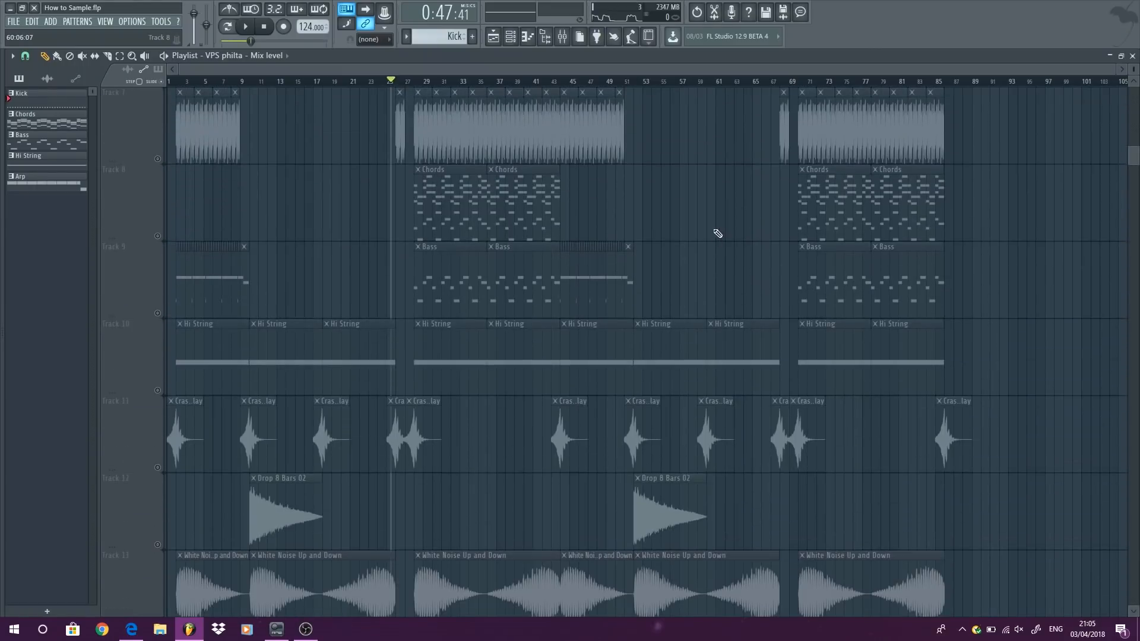
{"action": "scroll", "coordinate": [716, 230], "scroll_direction": "up", "scroll_amount": 6}
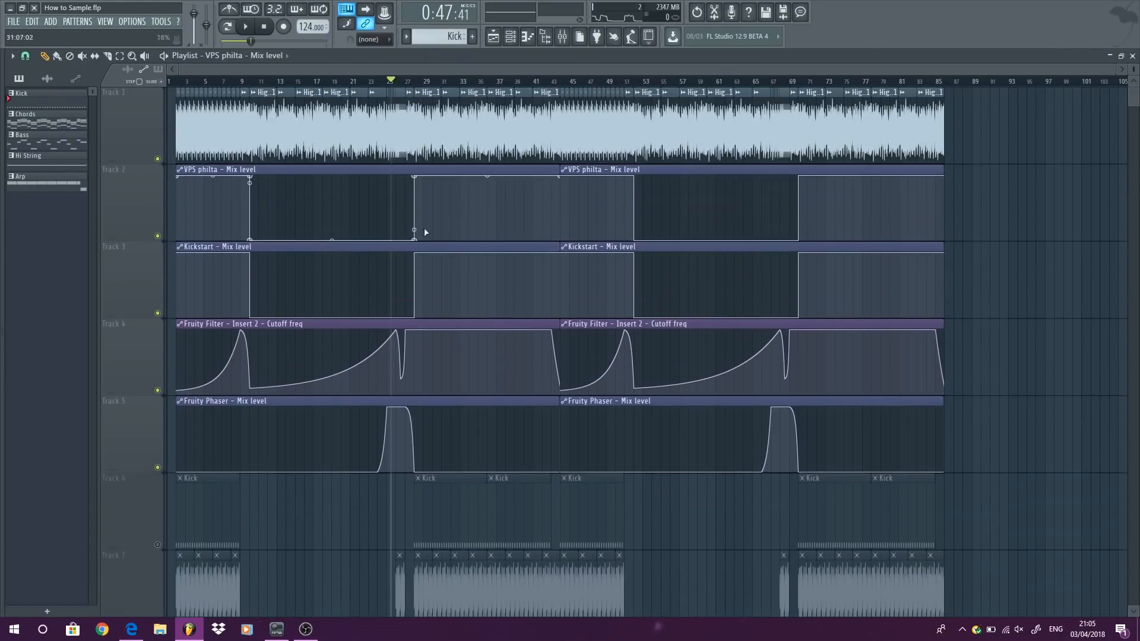
{"action": "scroll", "coordinate": [185, 230], "scroll_direction": "up", "scroll_amount": 4}
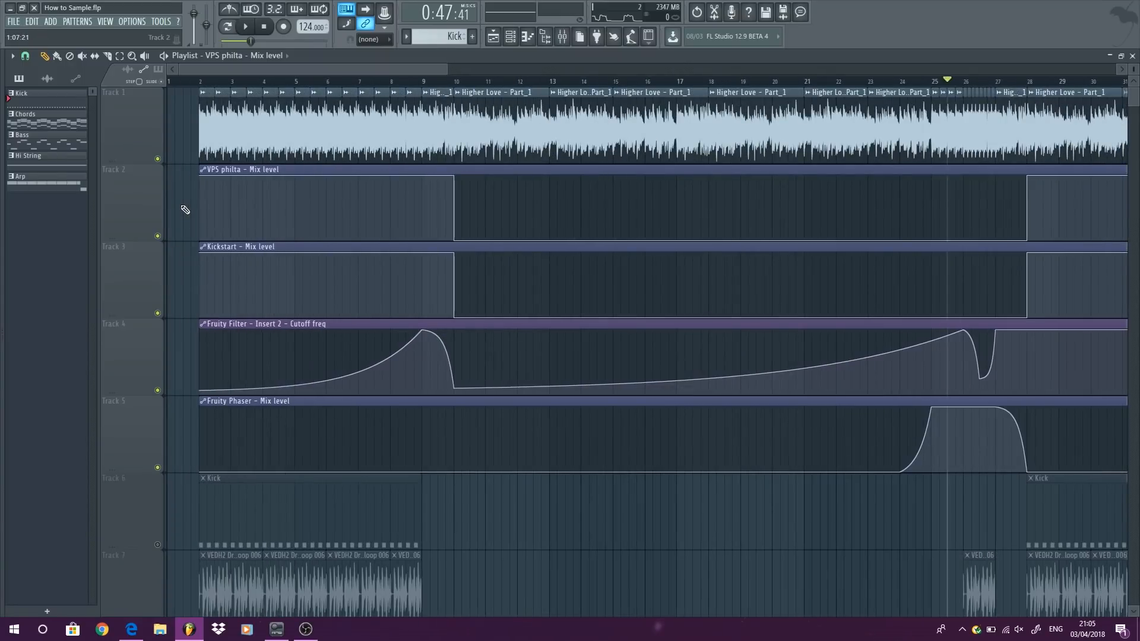
{"action": "scroll", "coordinate": [186, 210], "scroll_direction": "down", "scroll_amount": 2}
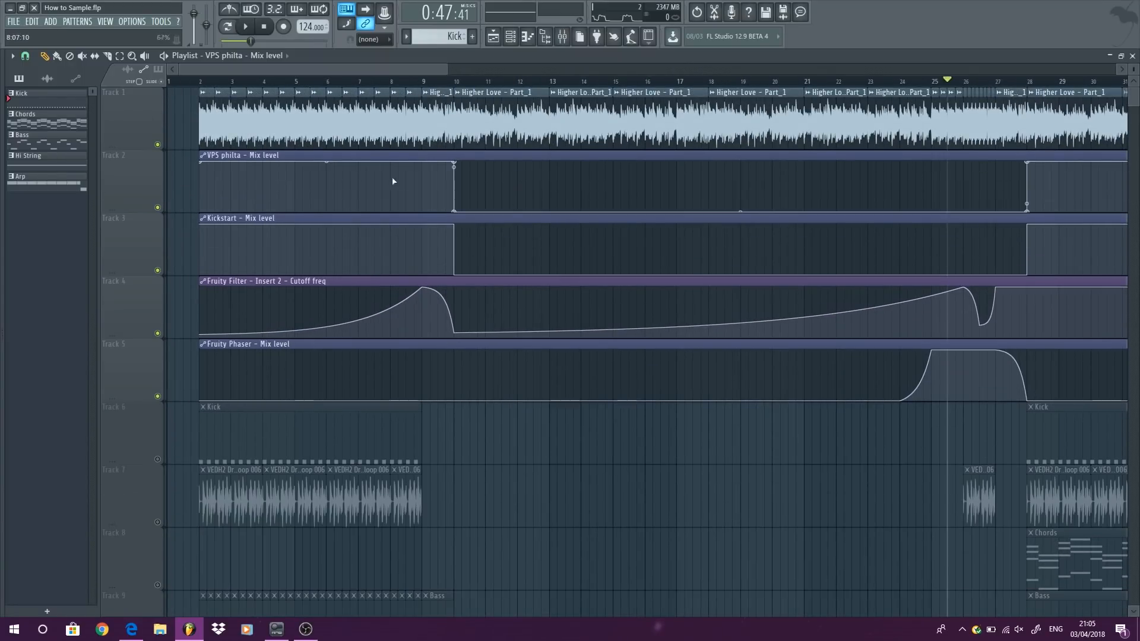
{"action": "scroll", "coordinate": [461, 192], "scroll_direction": "down", "scroll_amount": 1}
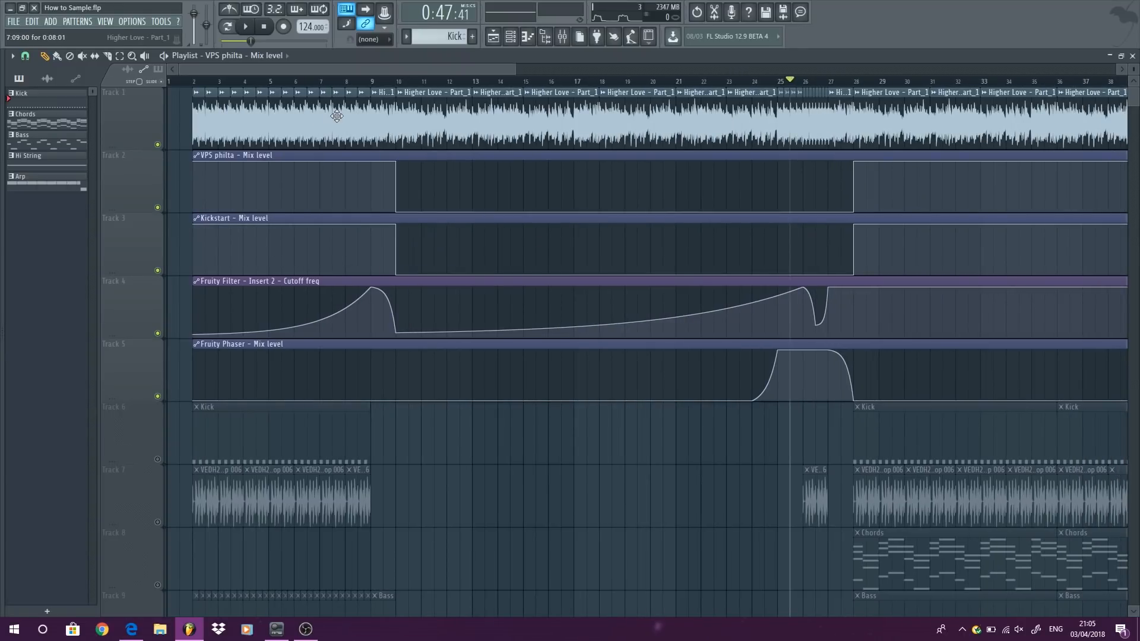
Step: Unmute the Kick on Track 6, play the opening bars with it, and move the playback position to bar 28
{"action": "left_click", "coordinate": [158, 460]}
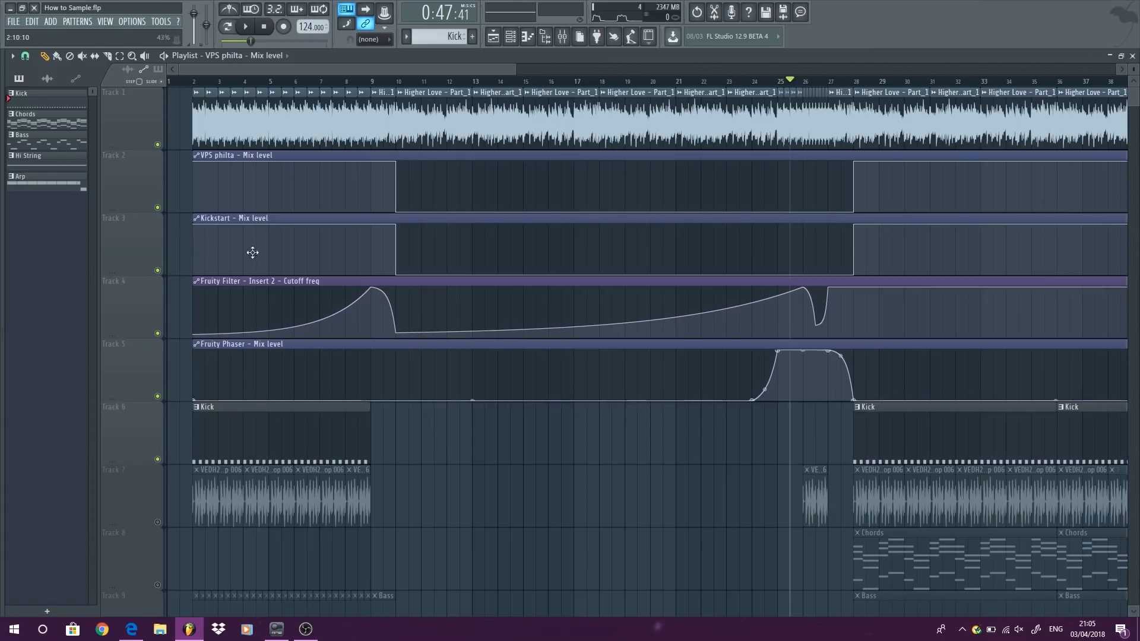
{"action": "left_click", "coordinate": [247, 27]}
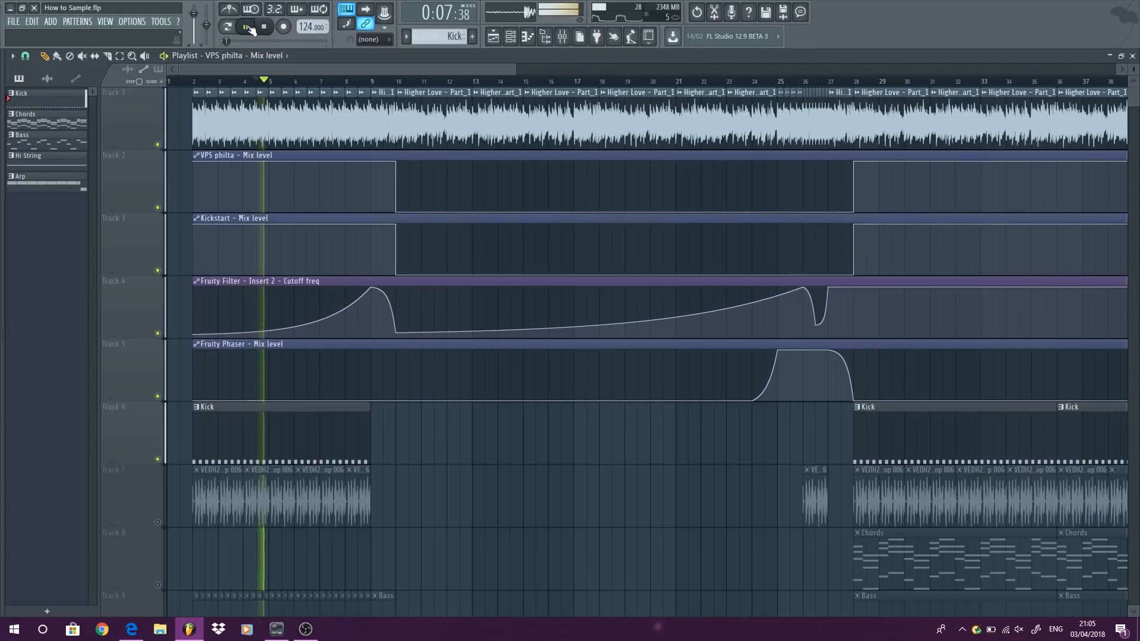
{"action": "scroll", "coordinate": [553, 94], "scroll_direction": "down", "scroll_amount": 3}
{"action": "left_click", "coordinate": [585, 81]}
{"action": "key", "text": "space"}
Step: Play from bar 28 twice to check the Higher Love clip against the kick hits, stopping after each pass
{"action": "scroll", "coordinate": [464, 129], "scroll_direction": "up", "scroll_amount": 5}
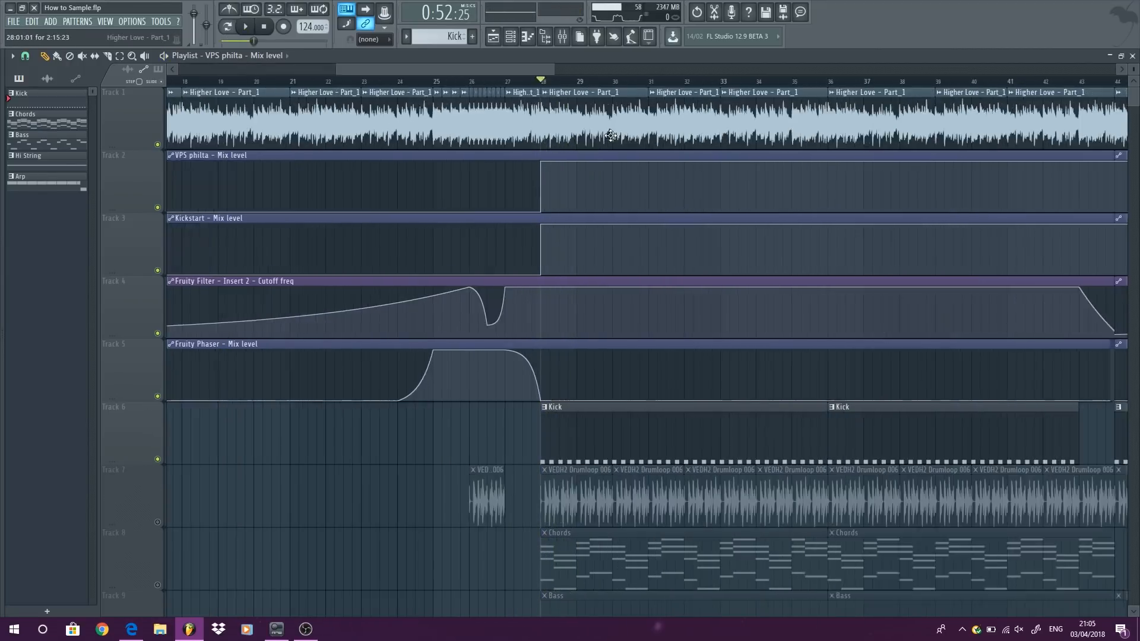
{"action": "scroll", "coordinate": [464, 129], "scroll_direction": "up", "scroll_amount": 2}
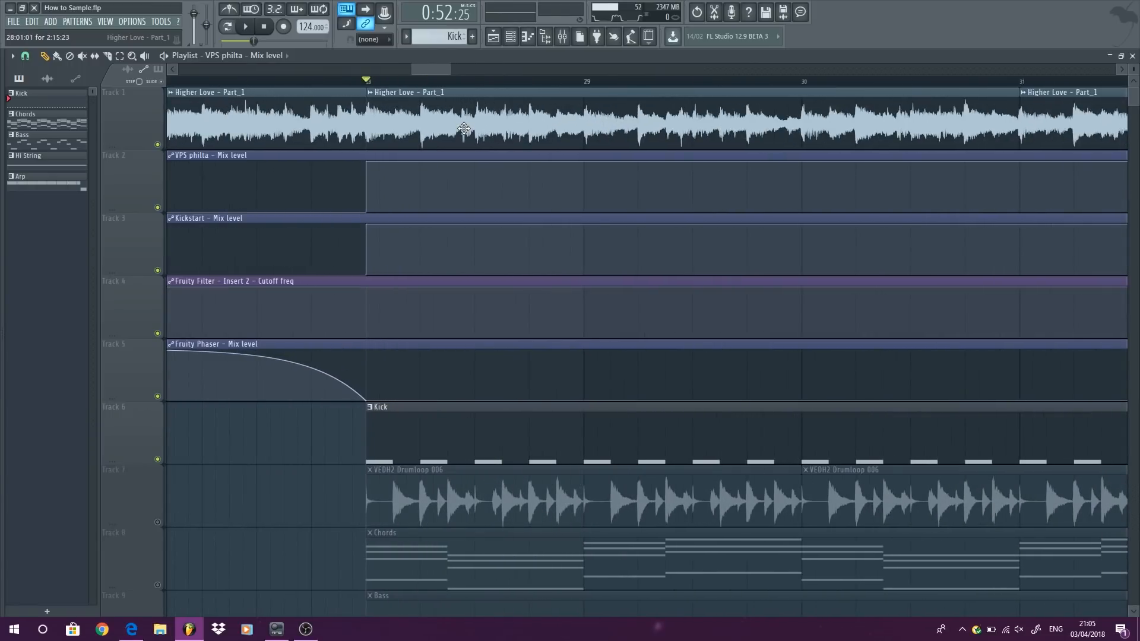
{"action": "left_click", "coordinate": [462, 128]}
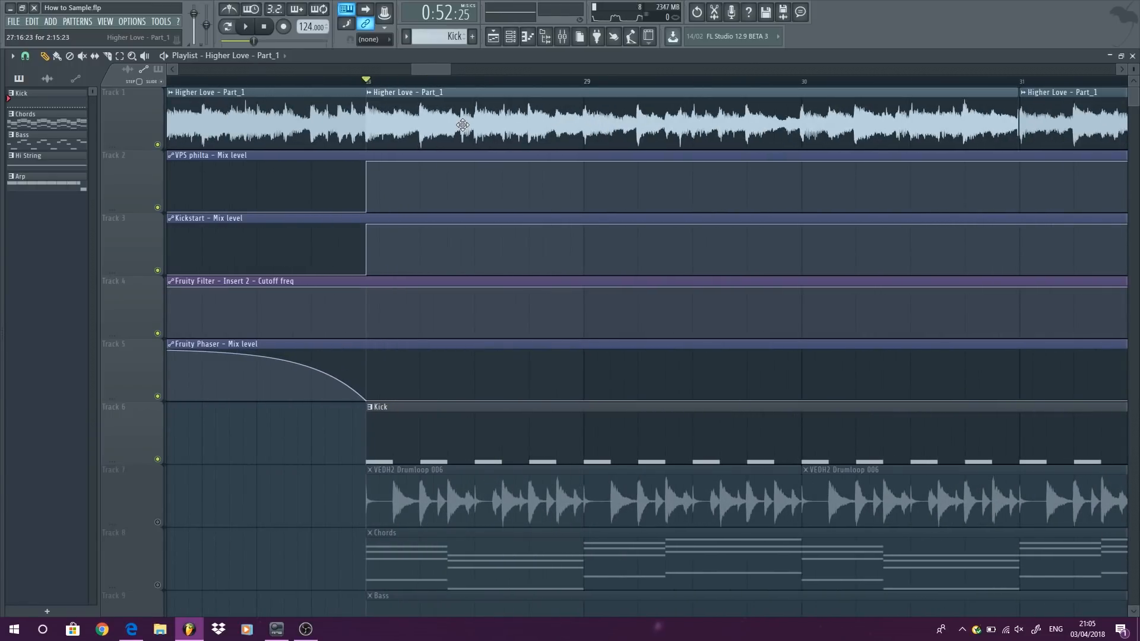
{"action": "key", "text": "space"}
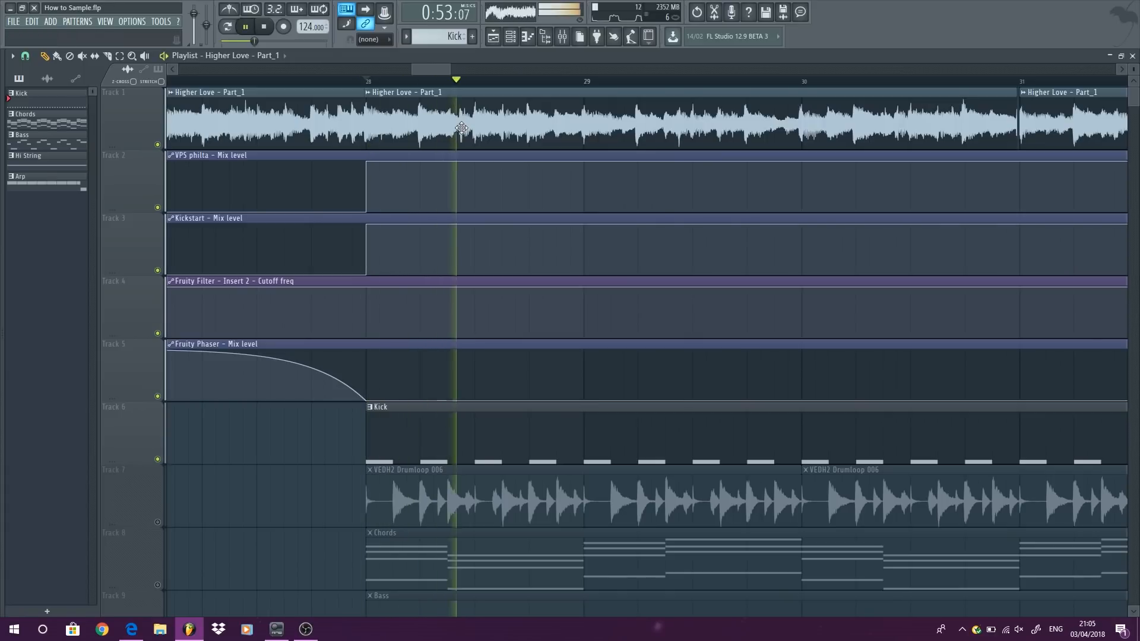
{"action": "key", "text": "space"}
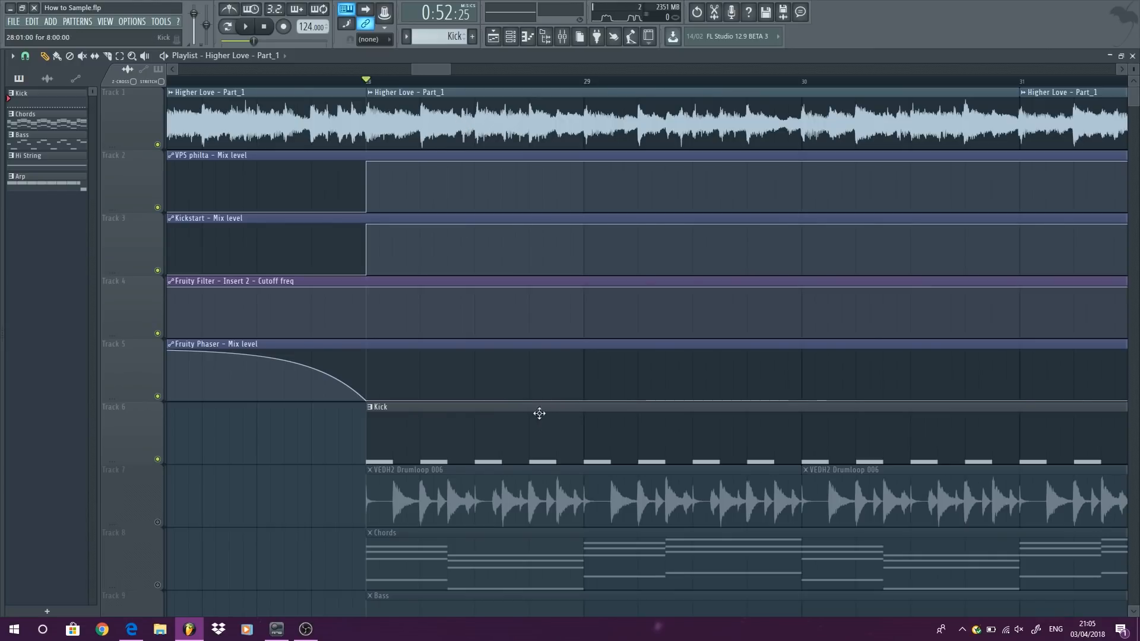
{"action": "key", "text": "space"}
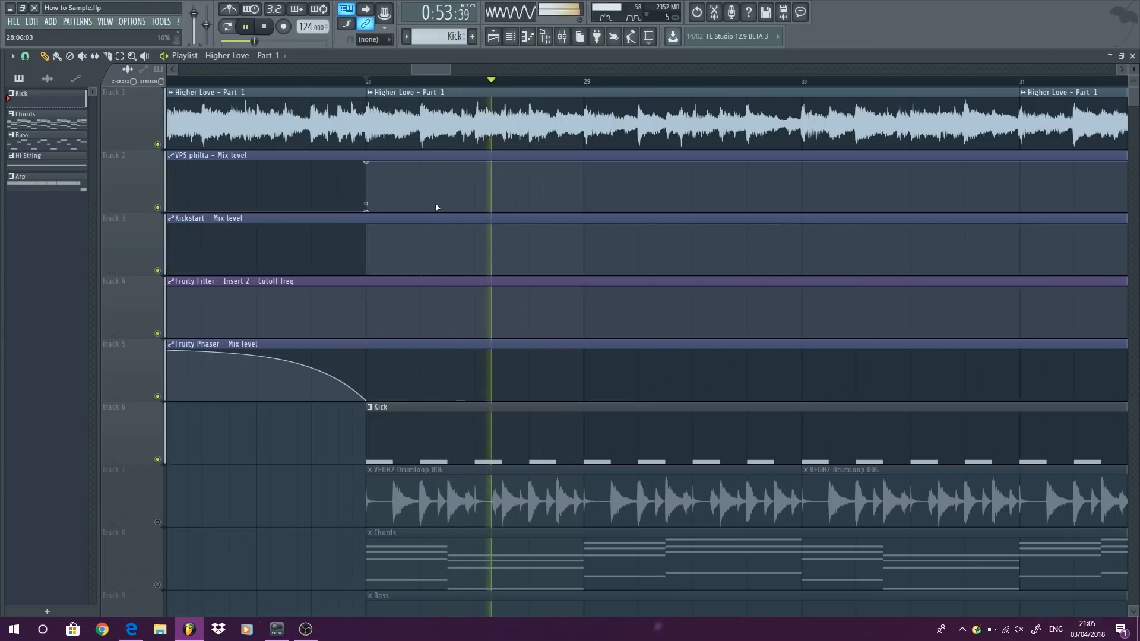
{"action": "key", "text": "space"}
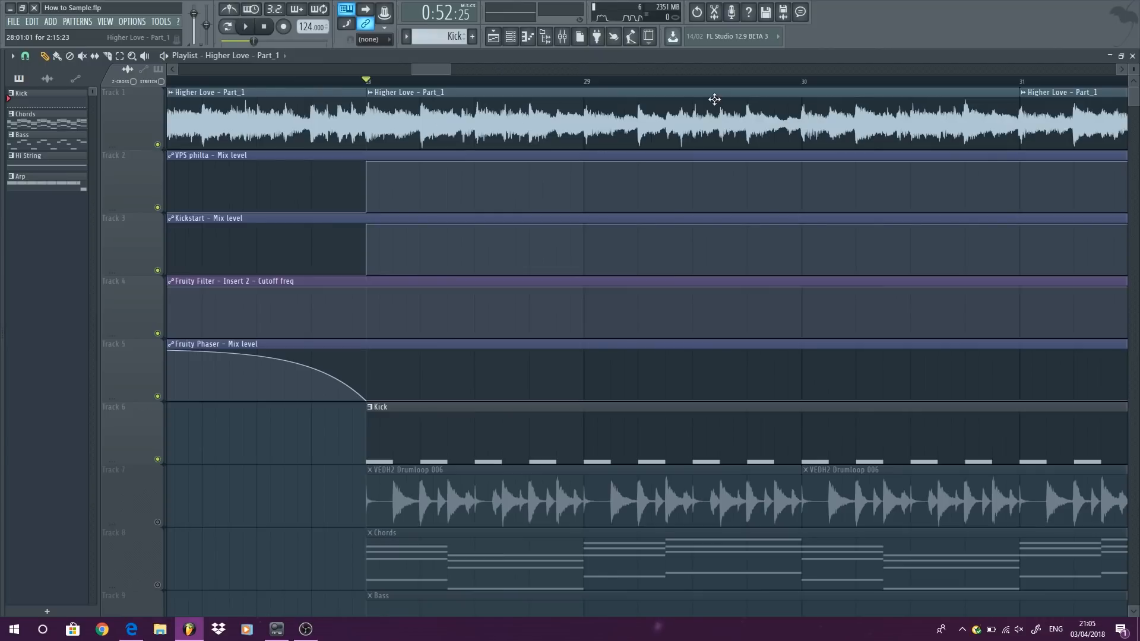
Step: Solo the VEDH2 Drumloop 006 track on Track 7 and play it from bar 28, then stop
{"action": "scroll", "coordinate": [639, 265], "scroll_direction": "down", "scroll_amount": 5}
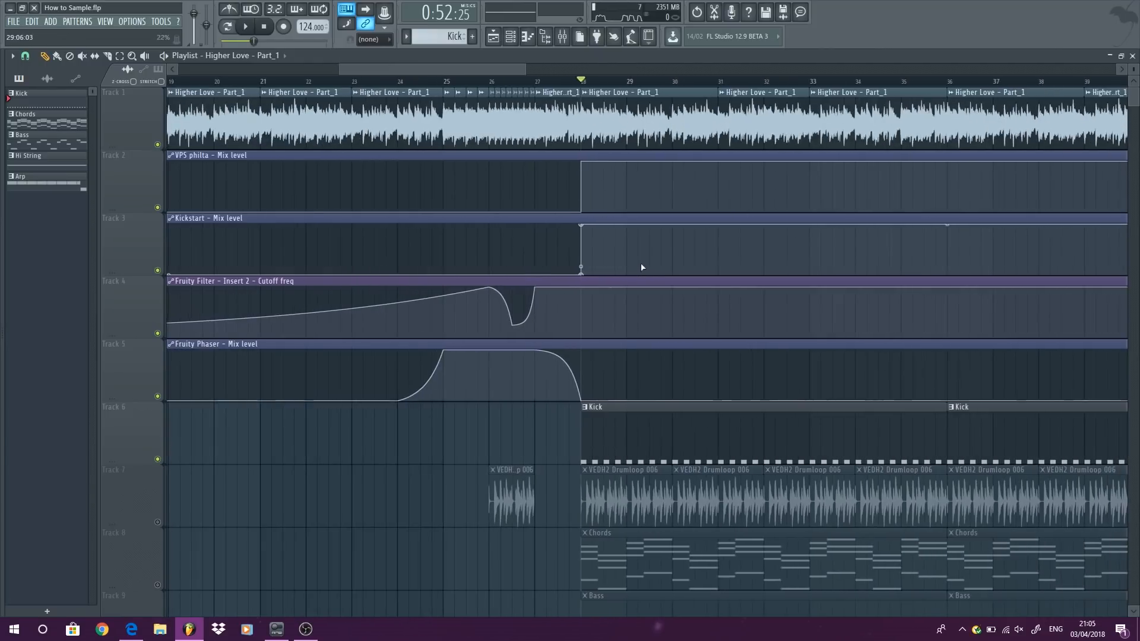
{"action": "scroll", "coordinate": [484, 448], "scroll_direction": "down", "scroll_amount": 3}
{"action": "scroll", "coordinate": [298, 469], "scroll_direction": "down", "scroll_amount": 3}
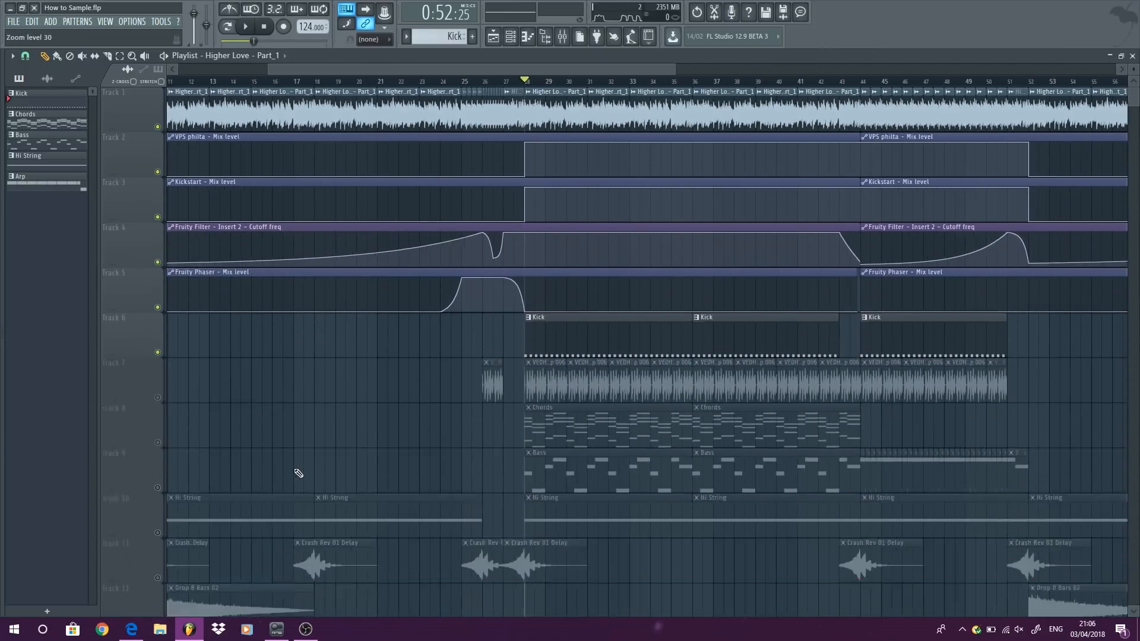
{"action": "right_click", "coordinate": [157, 348]}
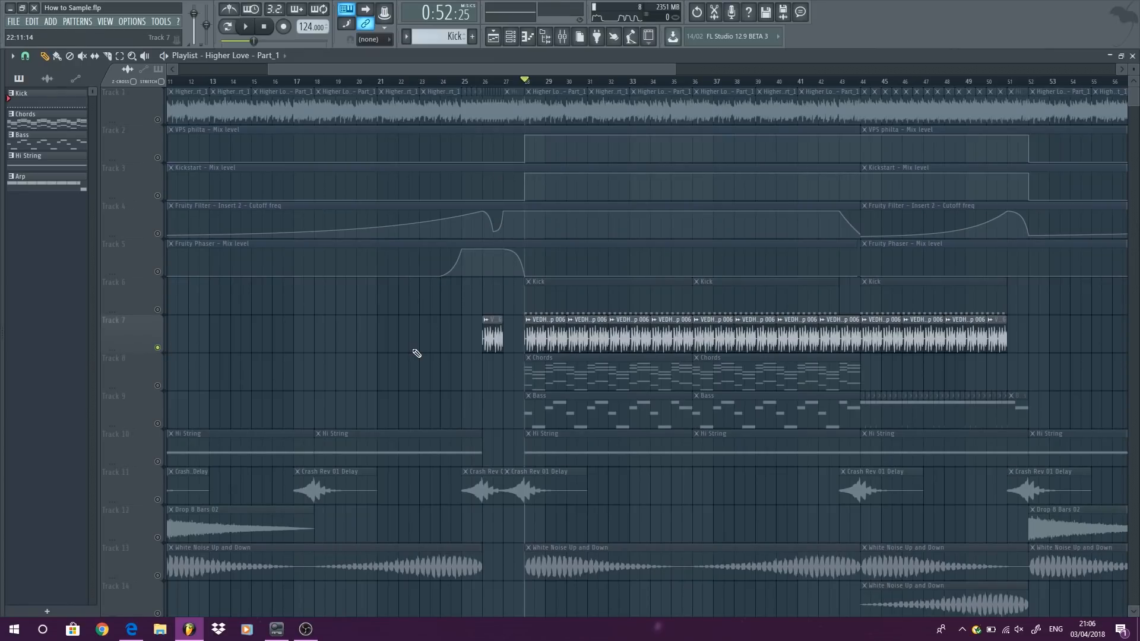
{"action": "key", "text": "space"}
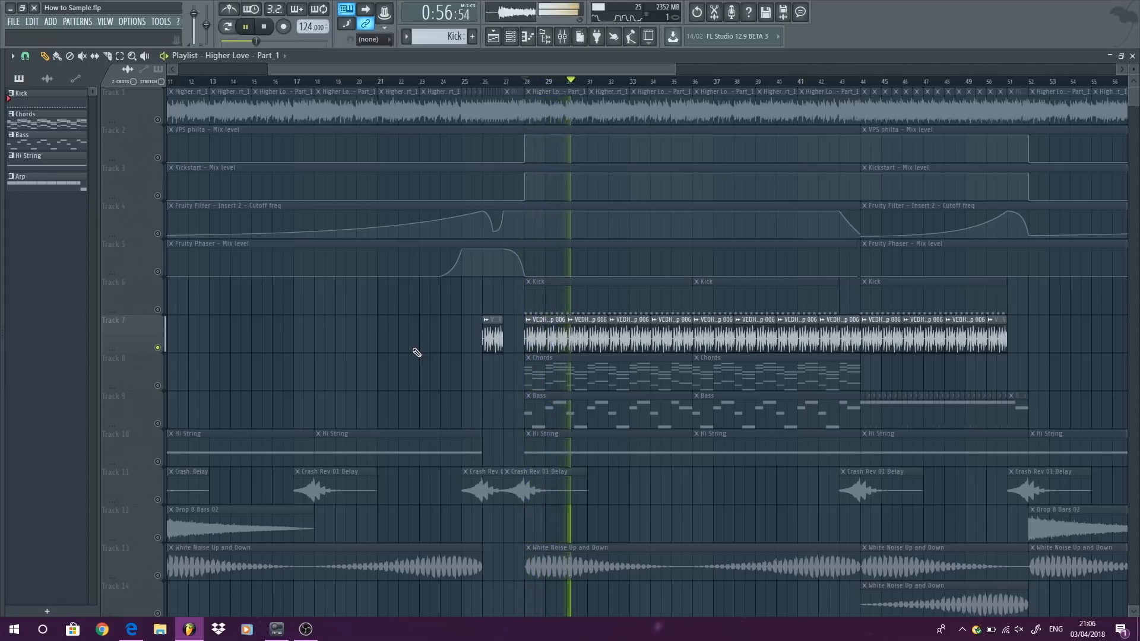
{"action": "key", "text": "space"}
Step: Unmute the Kick on Track 6, then the sample and automation on Tracks 1 to 5 while playing from bar 28, and stop
{"action": "left_click", "coordinate": [158, 310]}
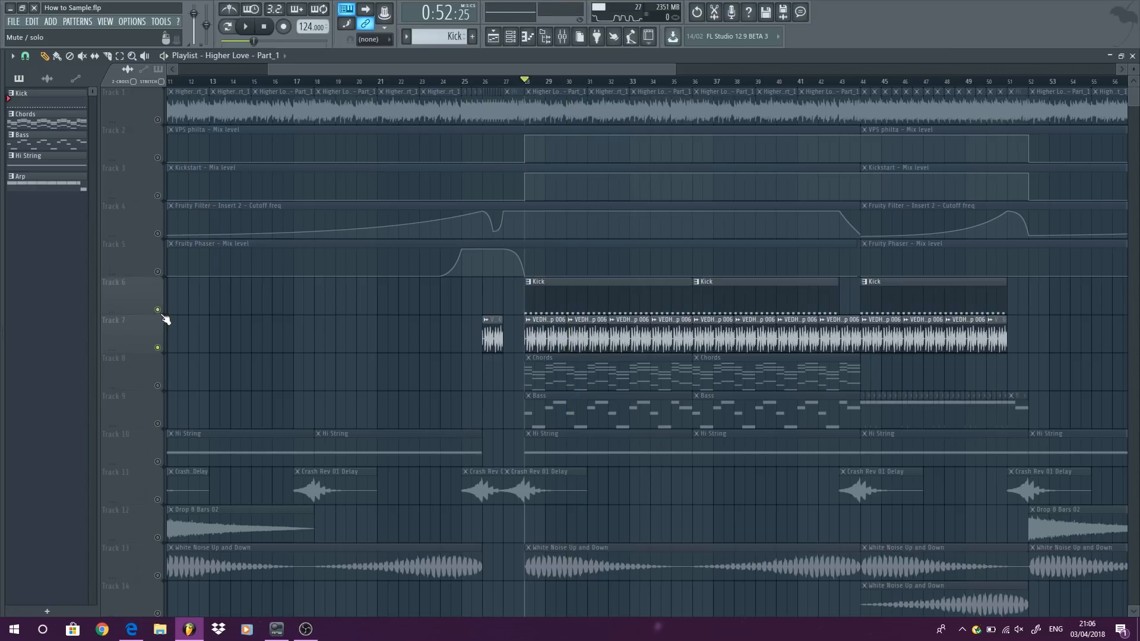
{"action": "key", "text": "space"}
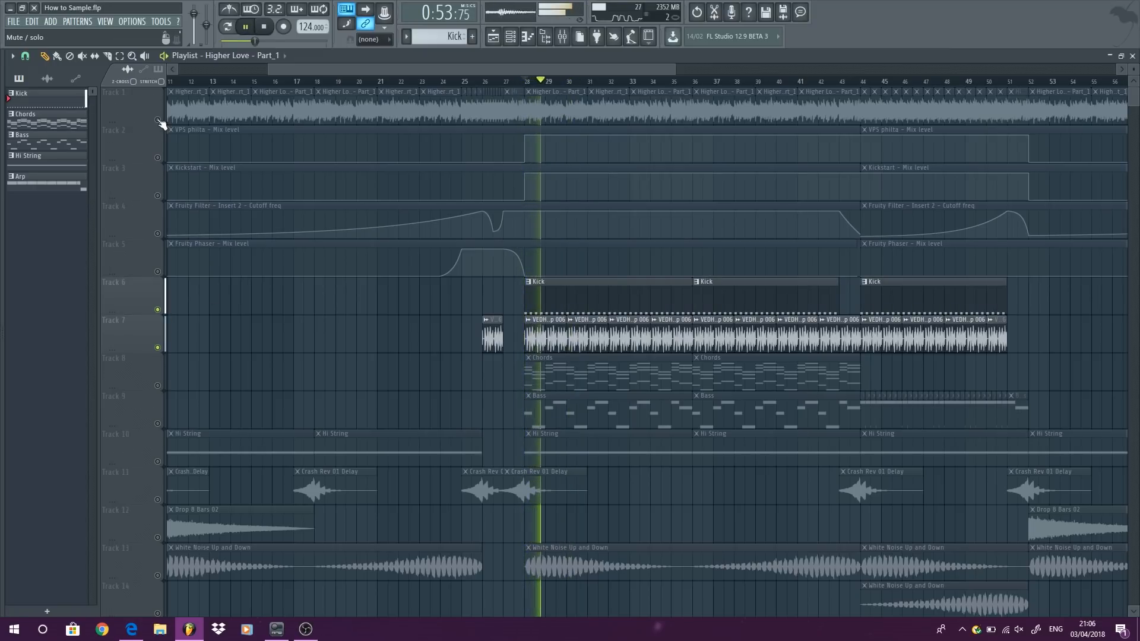
{"action": "left_click", "coordinate": [157, 119]}
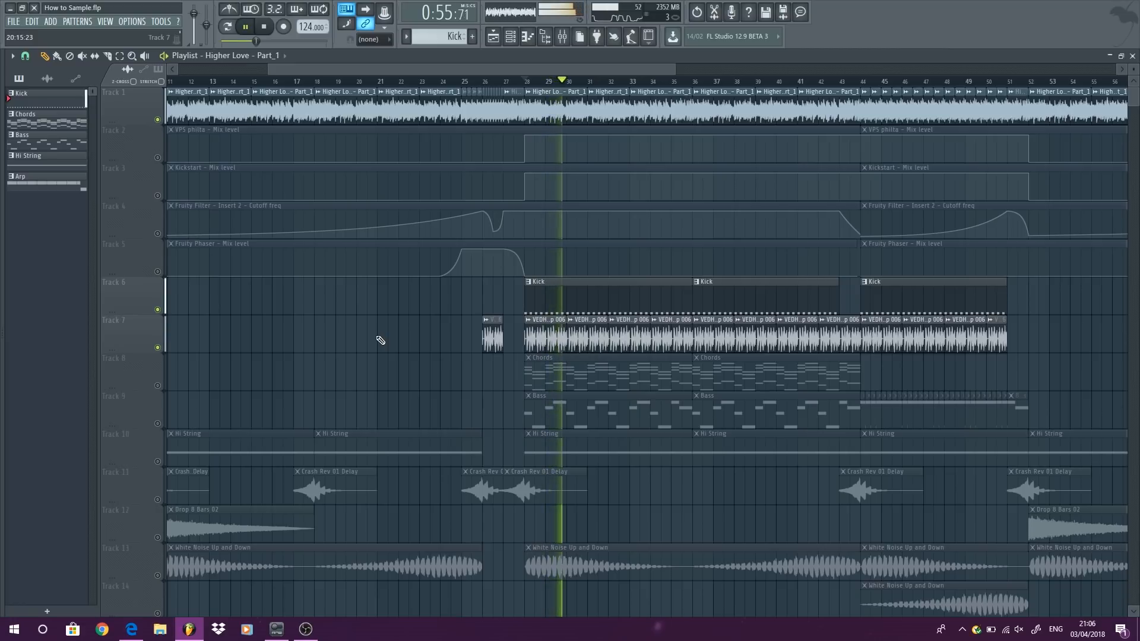
{"action": "left_click", "coordinate": [158, 157]}
{"action": "left_click", "coordinate": [158, 196]}
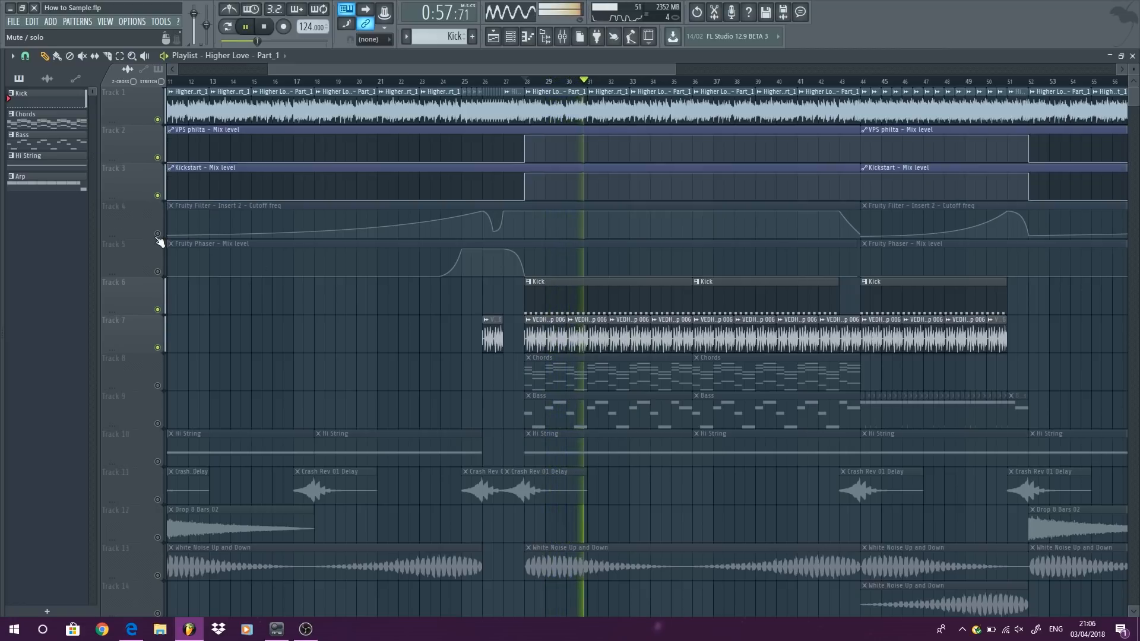
{"action": "left_click", "coordinate": [158, 233]}
{"action": "left_click", "coordinate": [158, 271]}
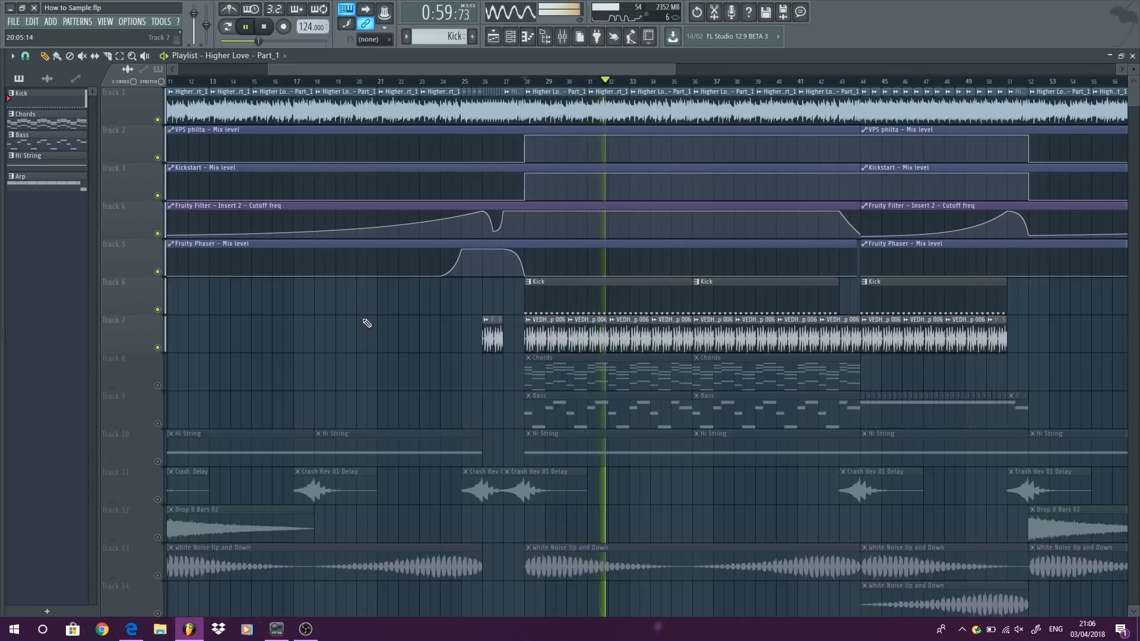
{"action": "key", "text": "space"}
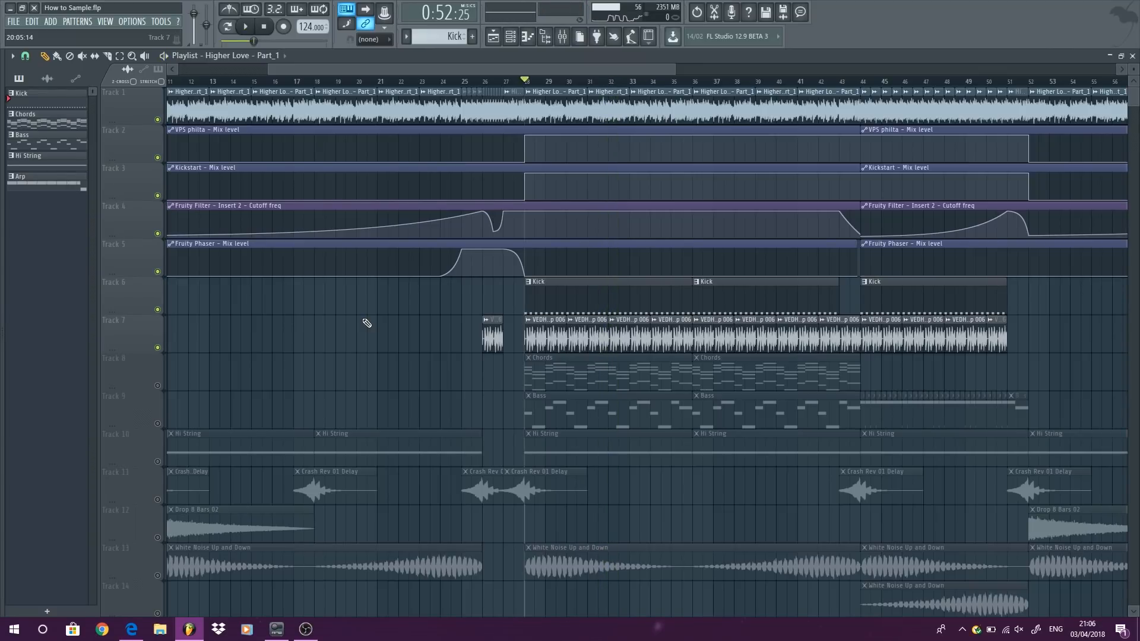
Step: Show the mixer and inspect the RCompressor Stereo settings on Insert 2, then close the plugin
{"action": "left_click", "coordinate": [107, 21]}
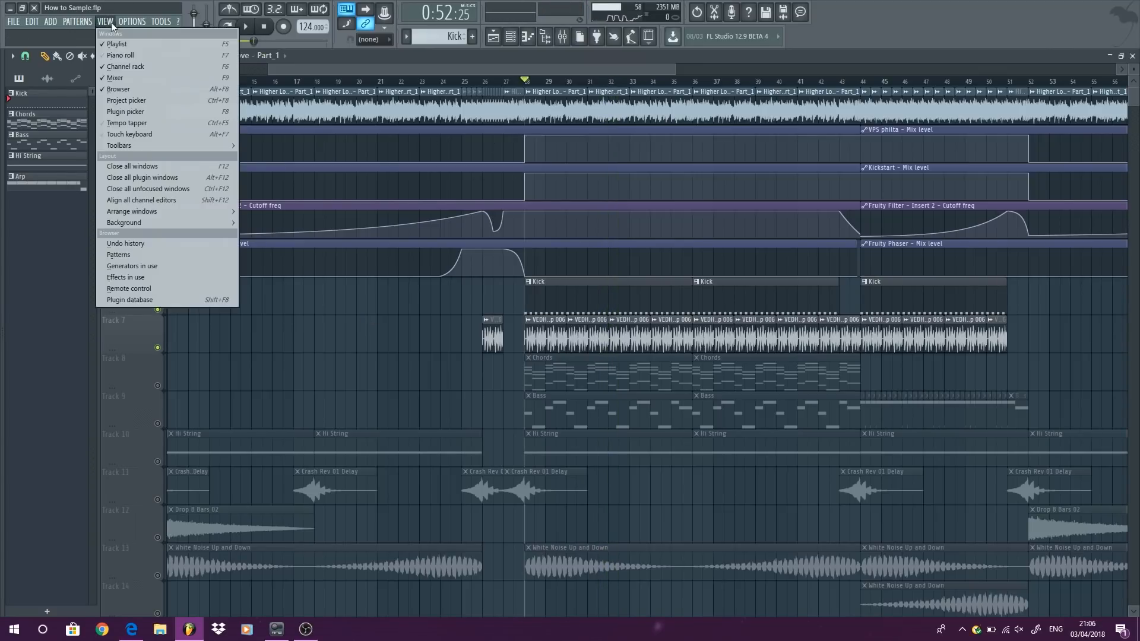
{"action": "left_click", "coordinate": [122, 77]}
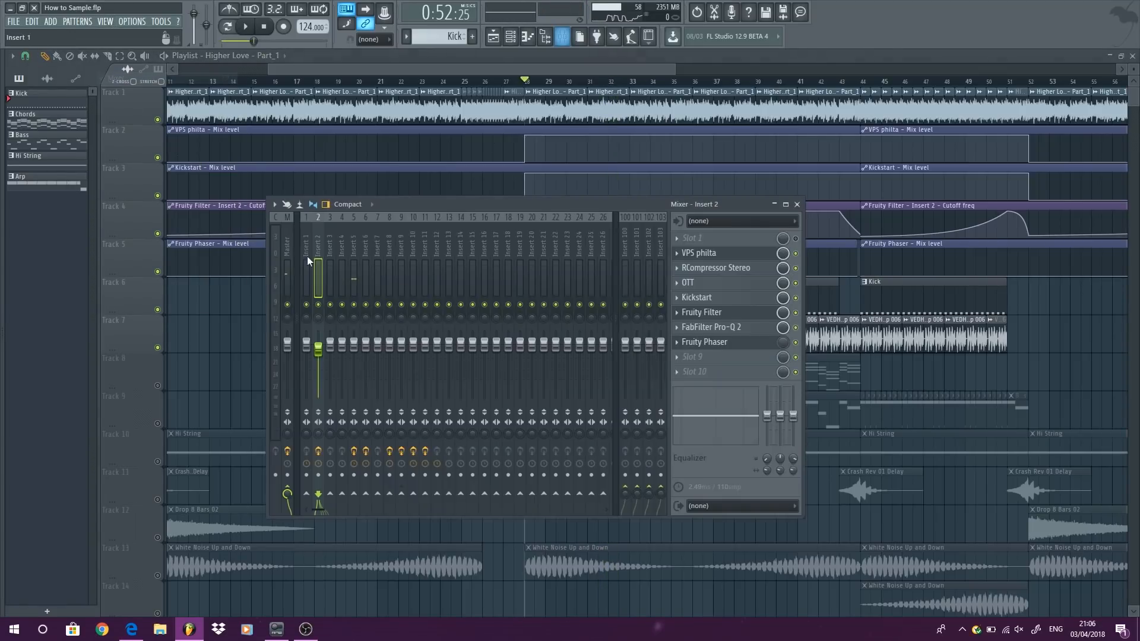
{"action": "left_click", "coordinate": [720, 269]}
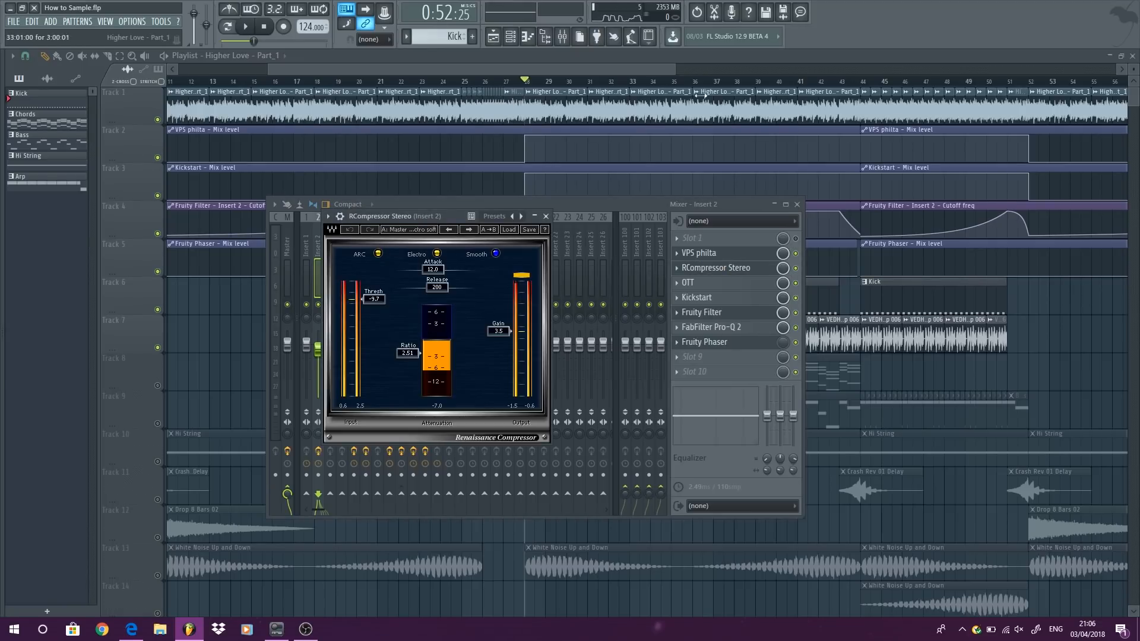
{"action": "left_click", "coordinate": [546, 216]}
Step: Inspect the Fruity Filter and OTT settings on Insert 2 and close both plugins
{"action": "left_click", "coordinate": [740, 313]}
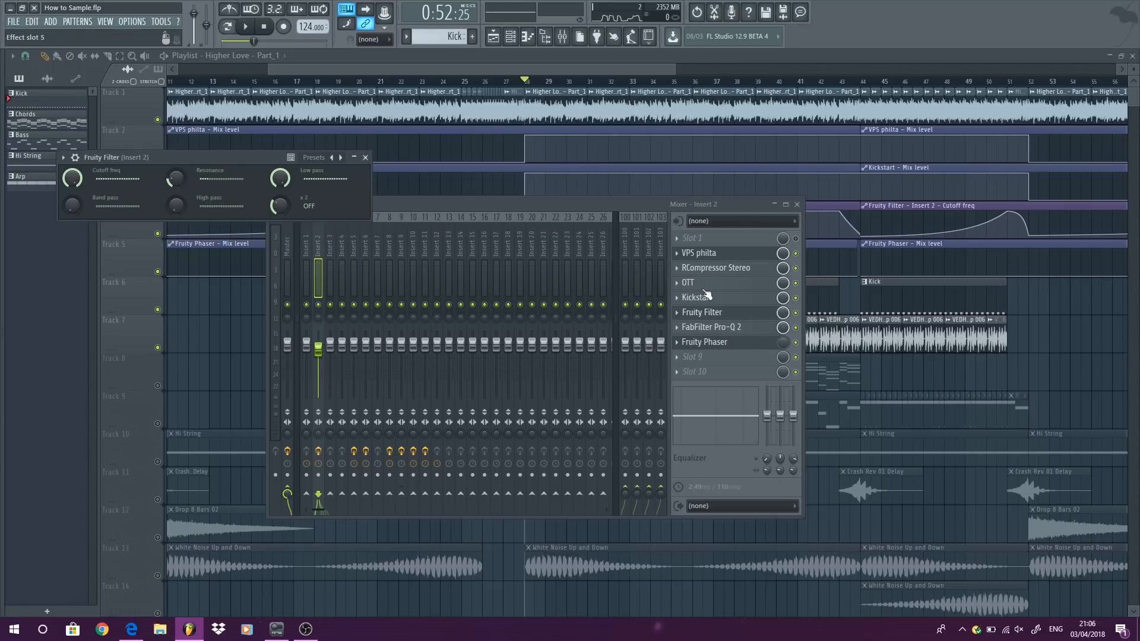
{"action": "left_click", "coordinate": [699, 284]}
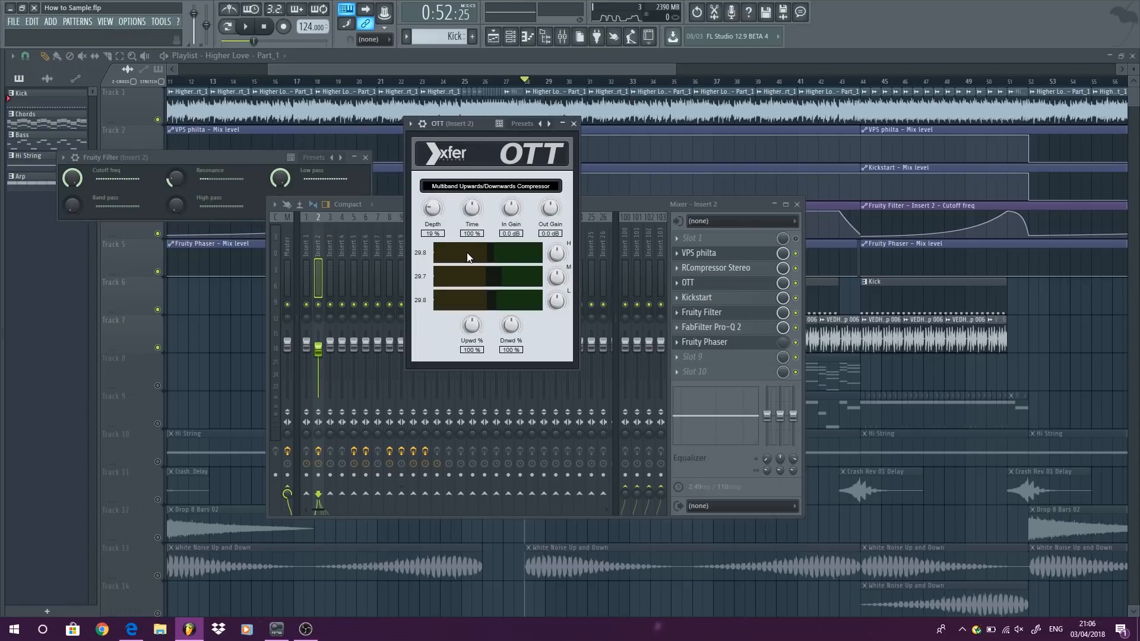
{"action": "left_click", "coordinate": [573, 123]}
{"action": "left_click", "coordinate": [365, 157]}
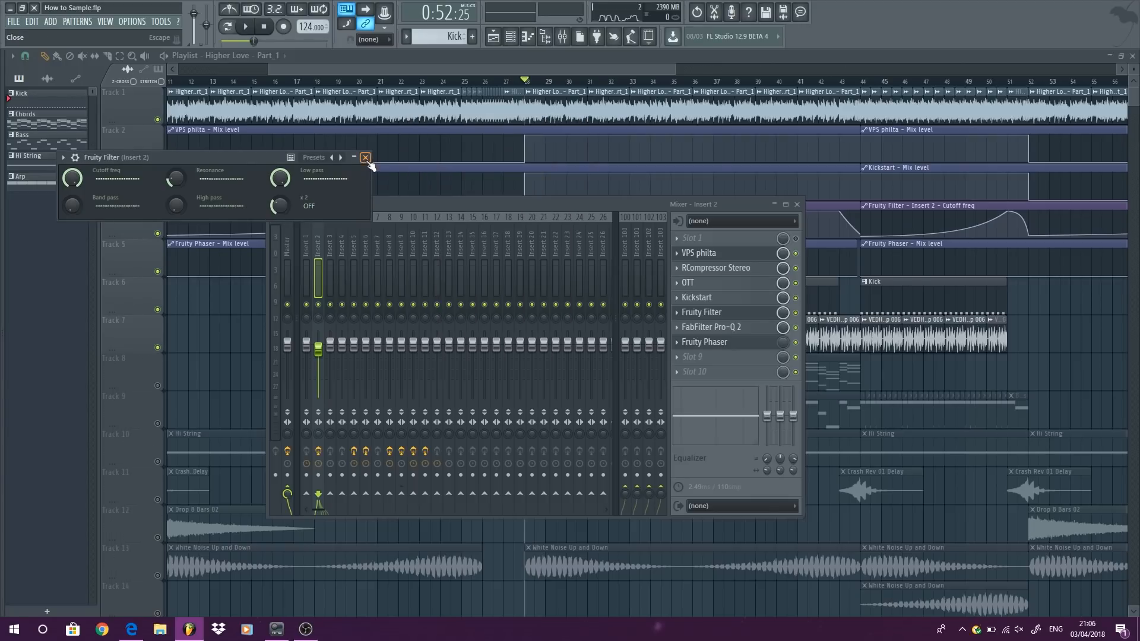
Step: Inspect the VPS philta and FabFilter Pro-Q 2 settings on Insert 2, then close the plugins and the mixer
{"action": "left_click", "coordinate": [399, 187]}
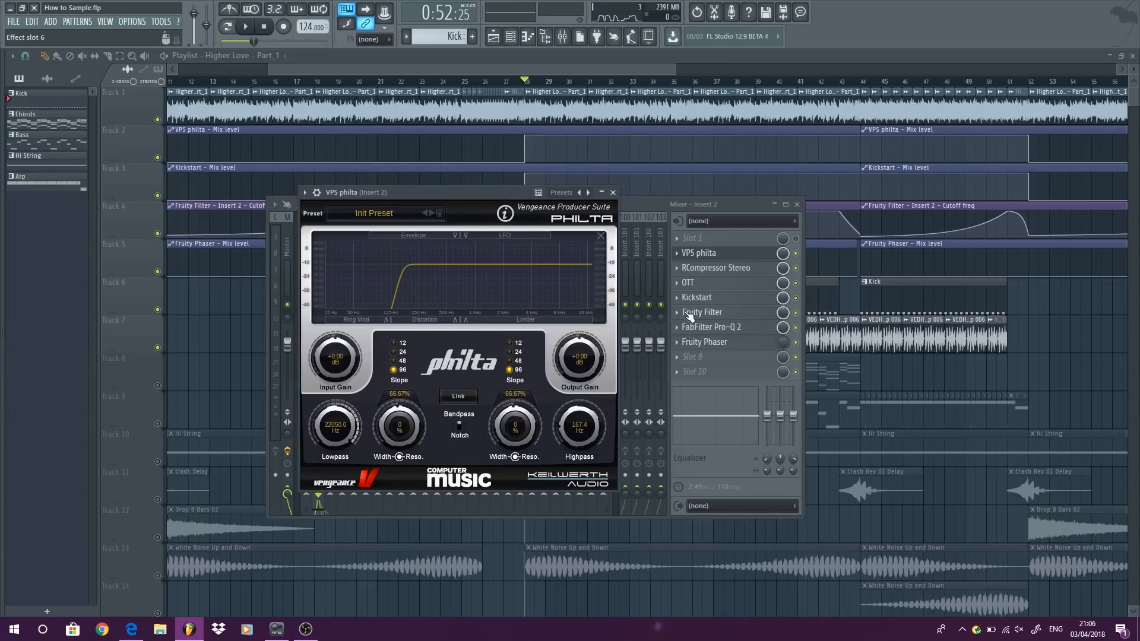
{"action": "left_click", "coordinate": [614, 192]}
{"action": "left_click", "coordinate": [734, 328]}
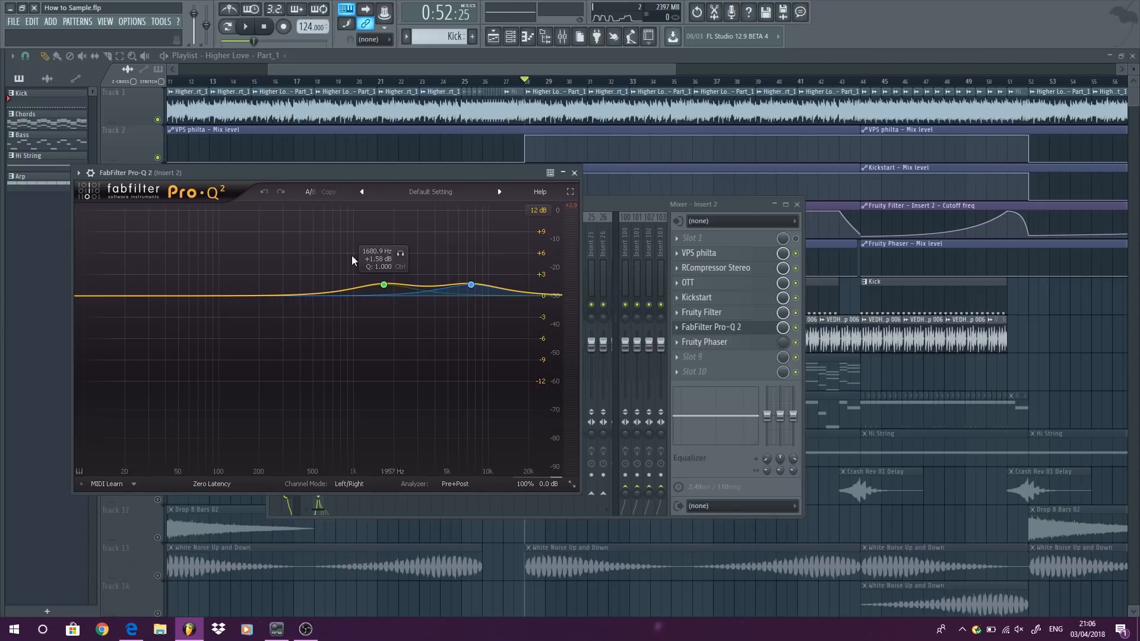
{"action": "left_click", "coordinate": [574, 173]}
{"action": "left_click", "coordinate": [797, 204]}
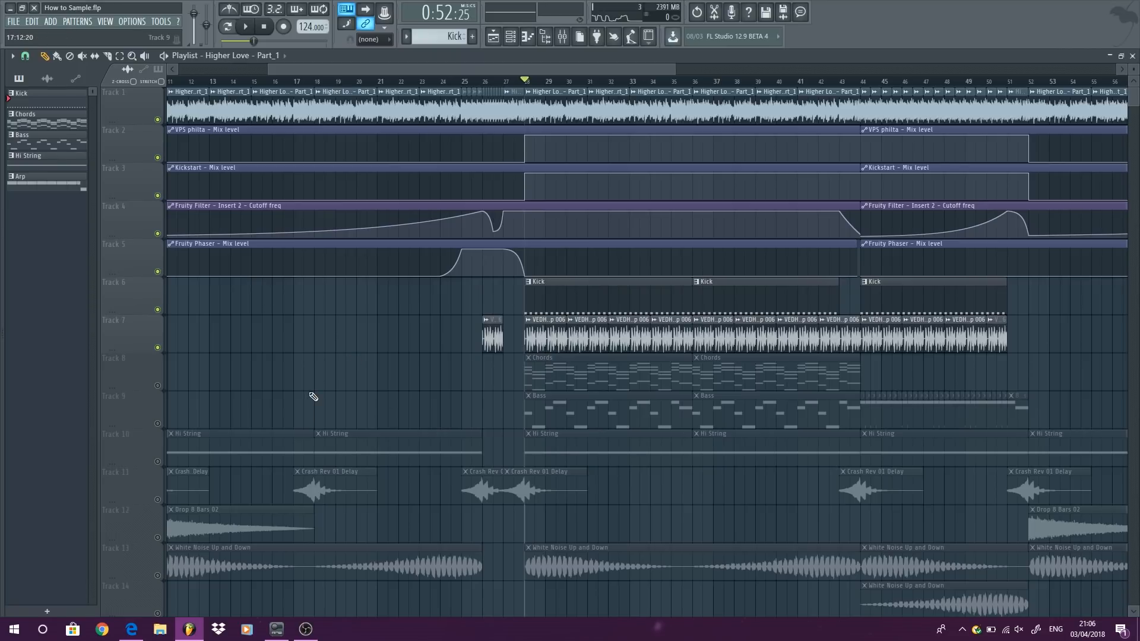
Step: Solo the Chords on Track 8, play them from bar 28, and stop playback
{"action": "right_click", "coordinate": [158, 386]}
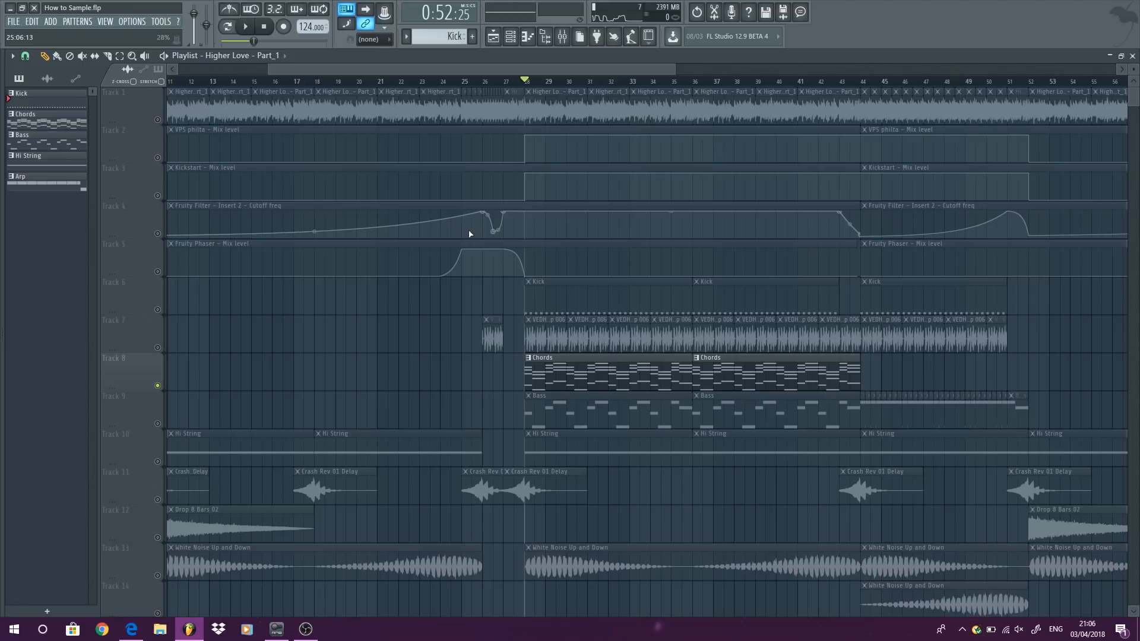
{"action": "key", "text": "space"}
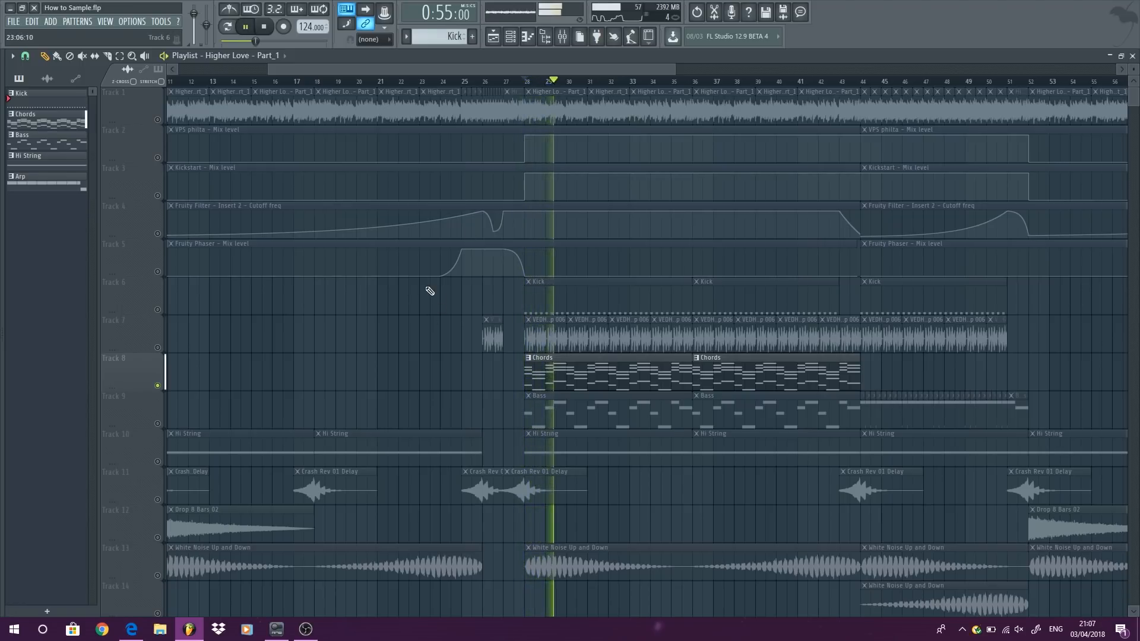
{"action": "key", "text": "space"}
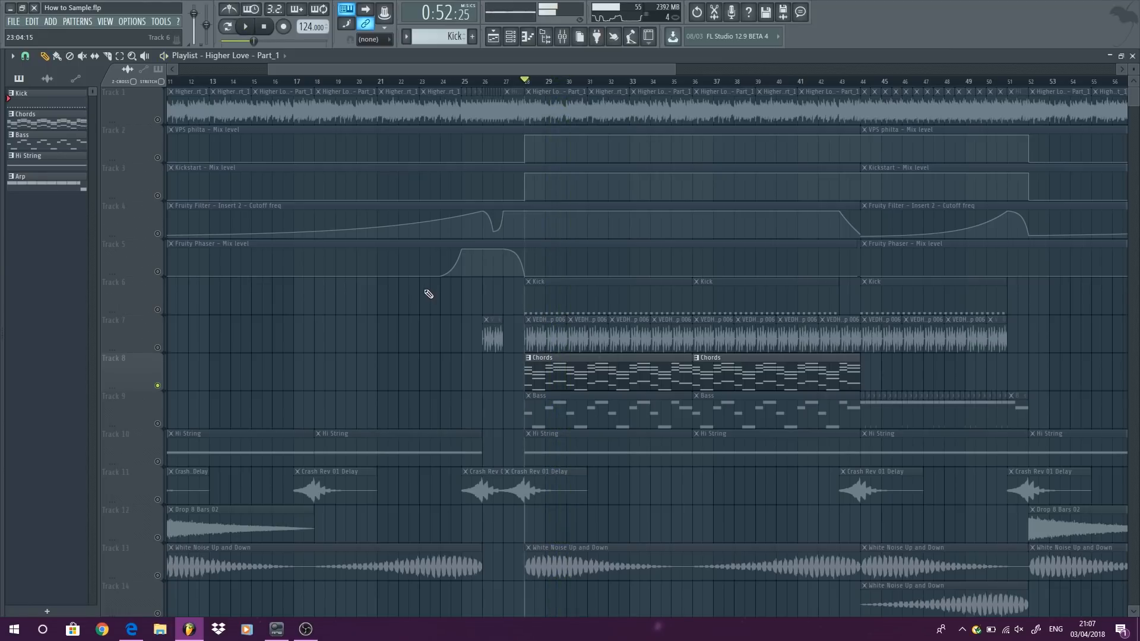
Step: Solo the Bass on Track 9, play it from bar 28, and stop playback
{"action": "right_click", "coordinate": [158, 424]}
{"action": "key", "text": "space"}
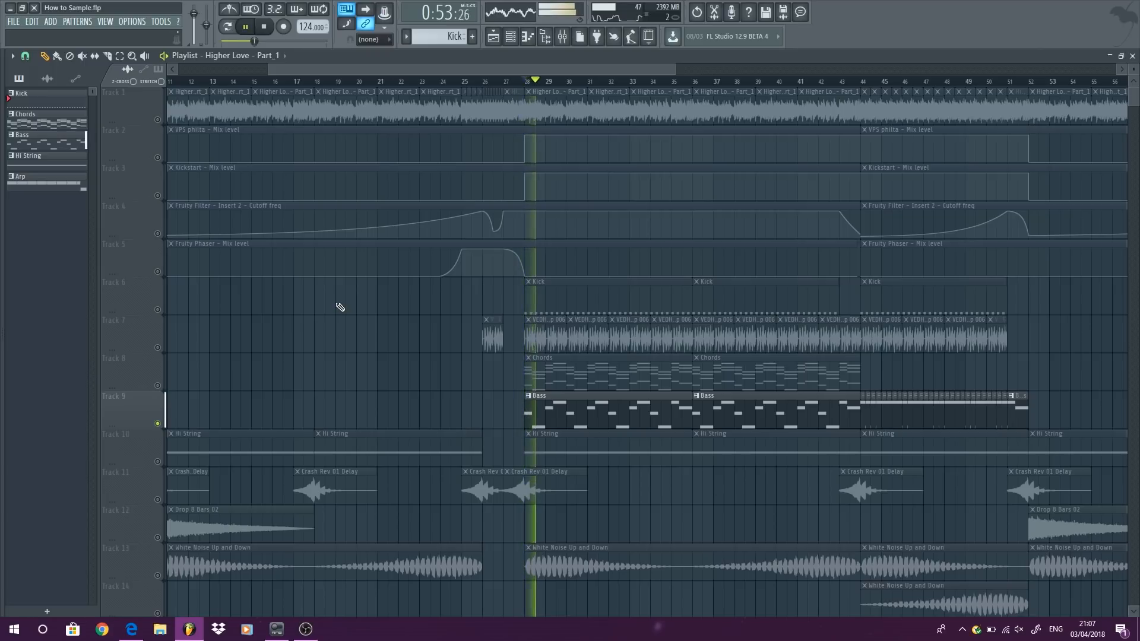
{"action": "key", "text": "space"}
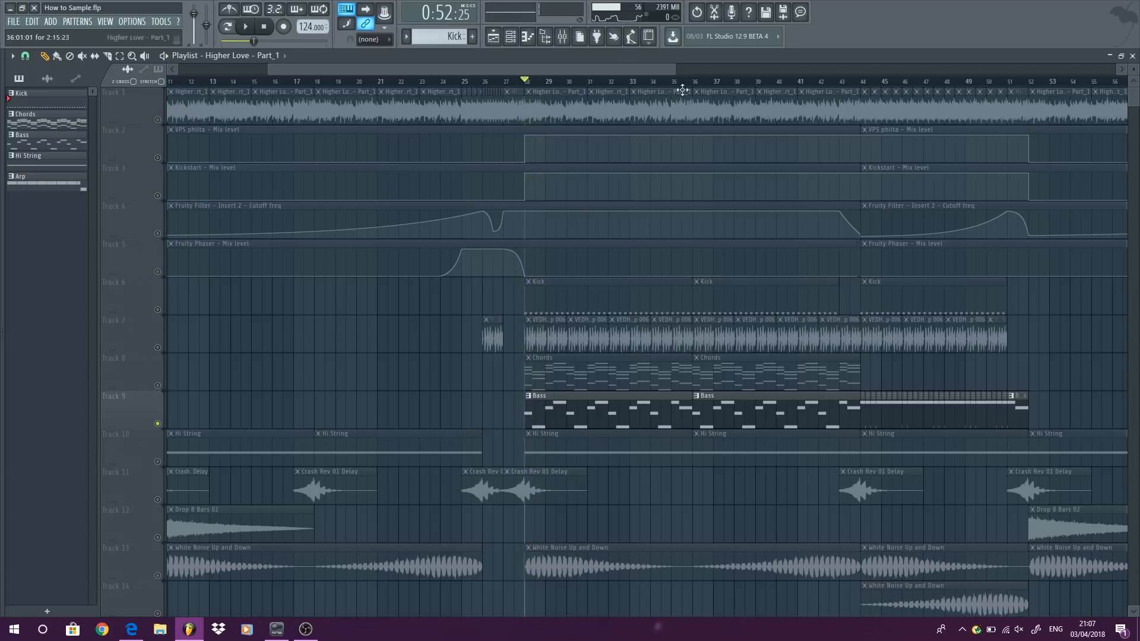
Step: Reduce the playlist window, select the Bass pattern, and close the Higher Love sample settings to expose the channel rack
{"action": "double_click", "coordinate": [646, 54]}
{"action": "left_click", "coordinate": [729, 426]}
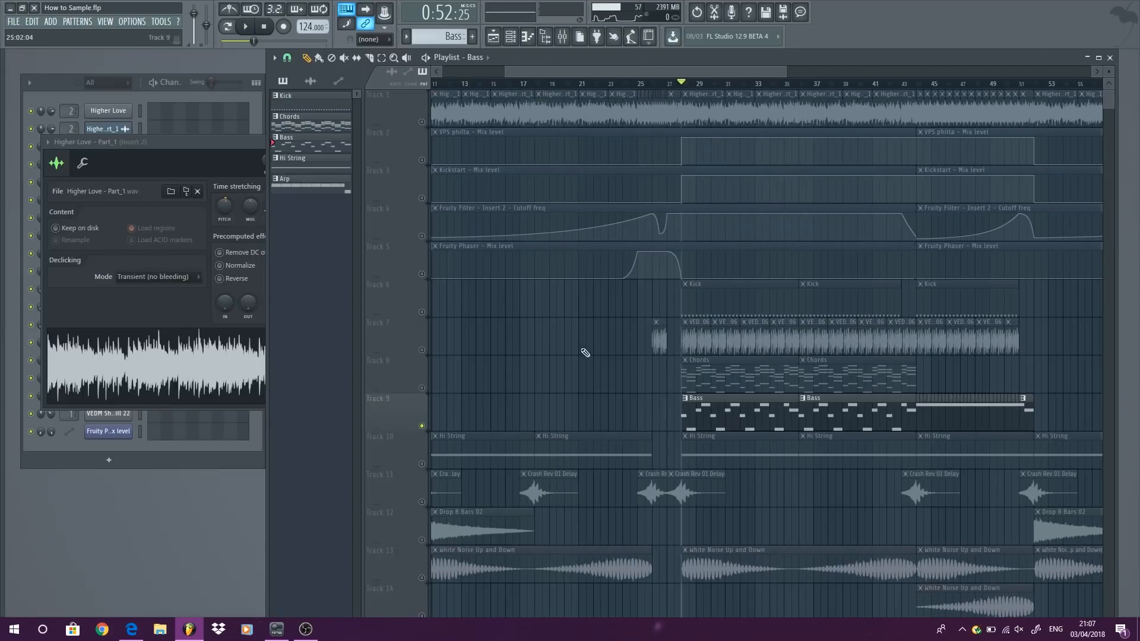
{"action": "left_click", "coordinate": [57, 90]}
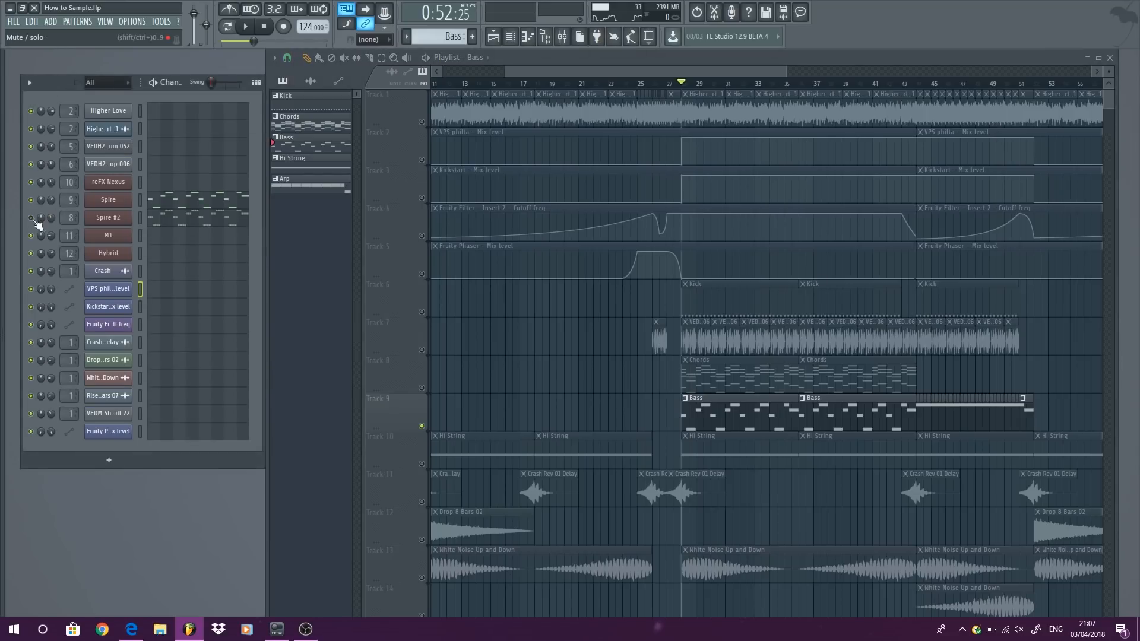
Step: Open the Spire synth on Insert 9, play the Bass pattern in pattern mode, and stop
{"action": "left_click", "coordinate": [112, 202]}
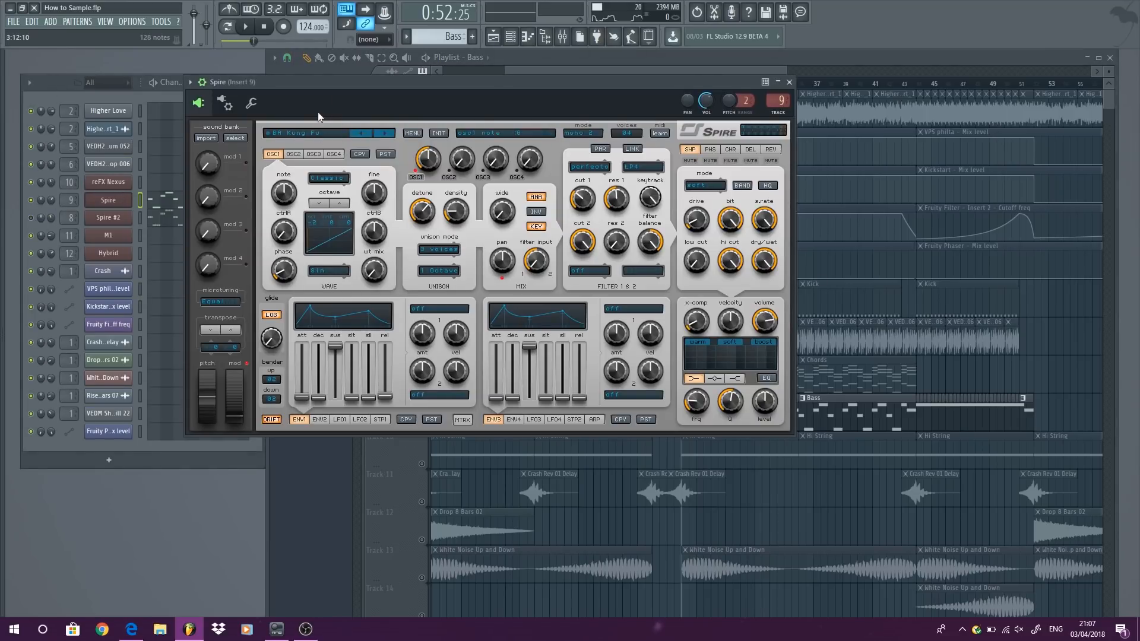
{"action": "left_click", "coordinate": [227, 26]}
{"action": "left_click", "coordinate": [252, 28]}
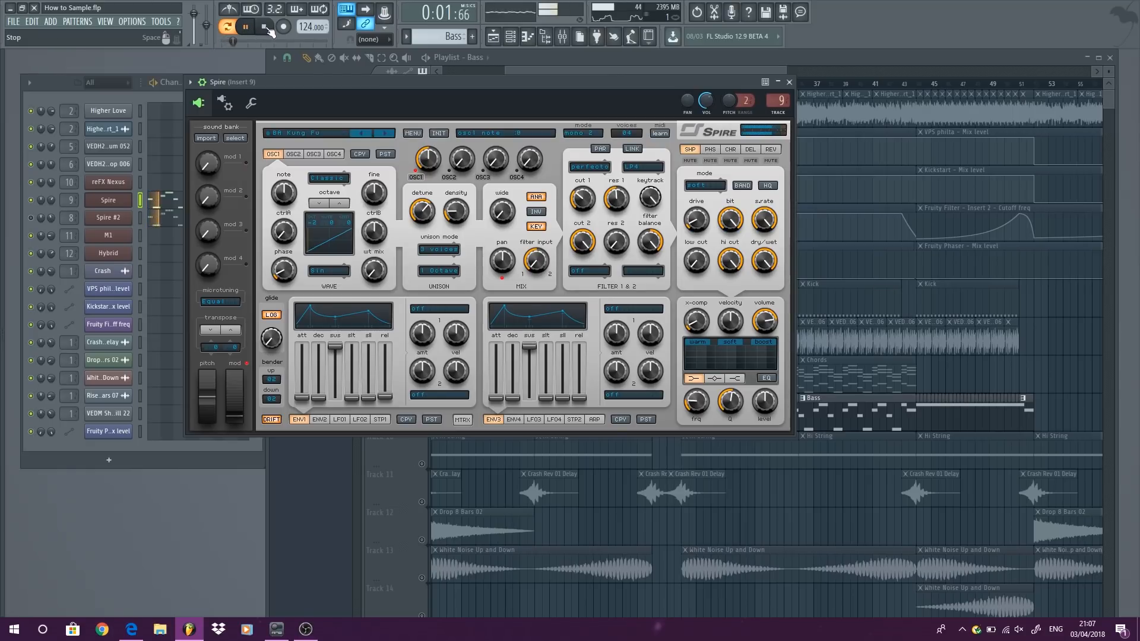
{"action": "left_click", "coordinate": [264, 27]}
Step: Play the Bass pattern in pattern mode to hear the Spire #2 layer, then stop
{"action": "right_click", "coordinate": [32, 218]}
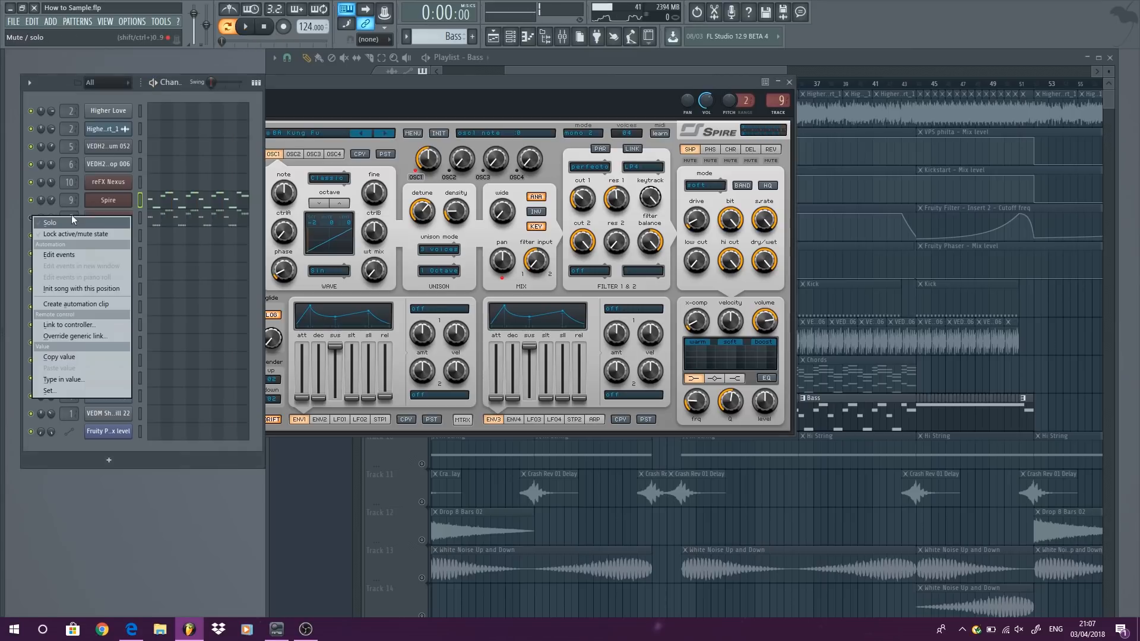
{"action": "left_click", "coordinate": [22, 220]}
{"action": "left_click", "coordinate": [248, 27]}
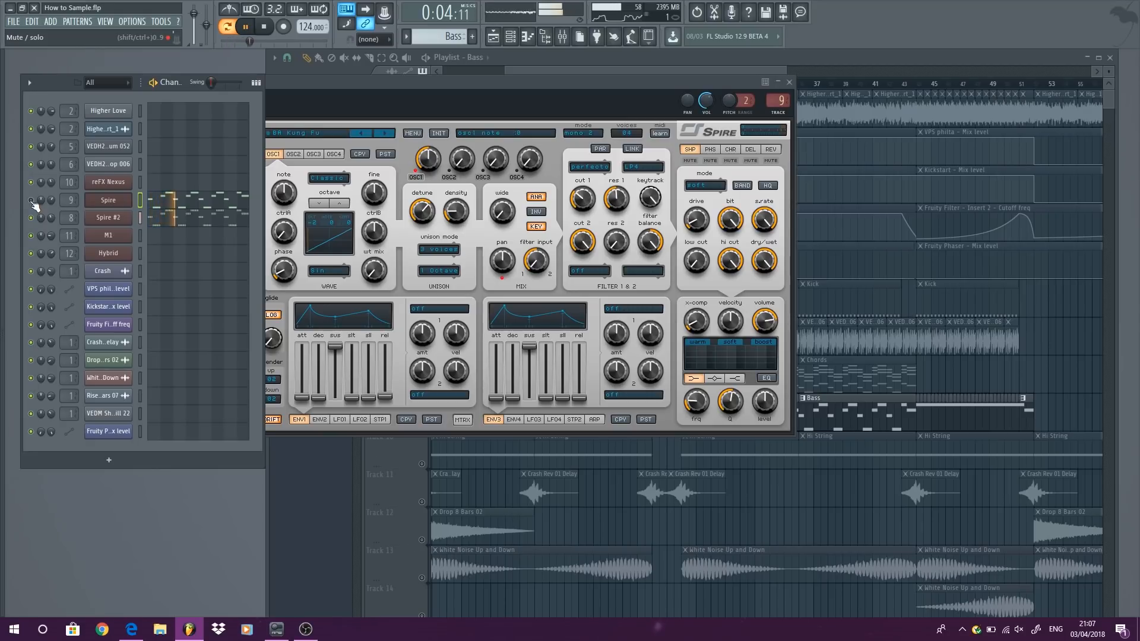
{"action": "key", "text": "space"}
Step: Inspect the FabFilter Pro-Q 2 settings on Spire #2's mixer Insert 8, then close the plugin
{"action": "double_click", "coordinate": [71, 219]}
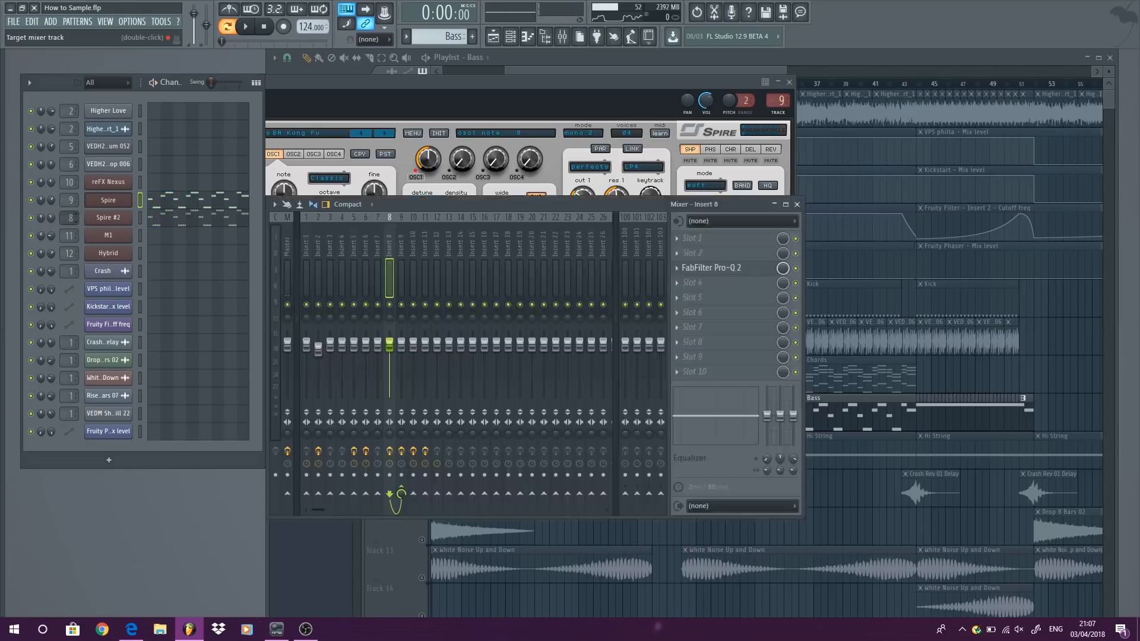
{"action": "left_click", "coordinate": [744, 270]}
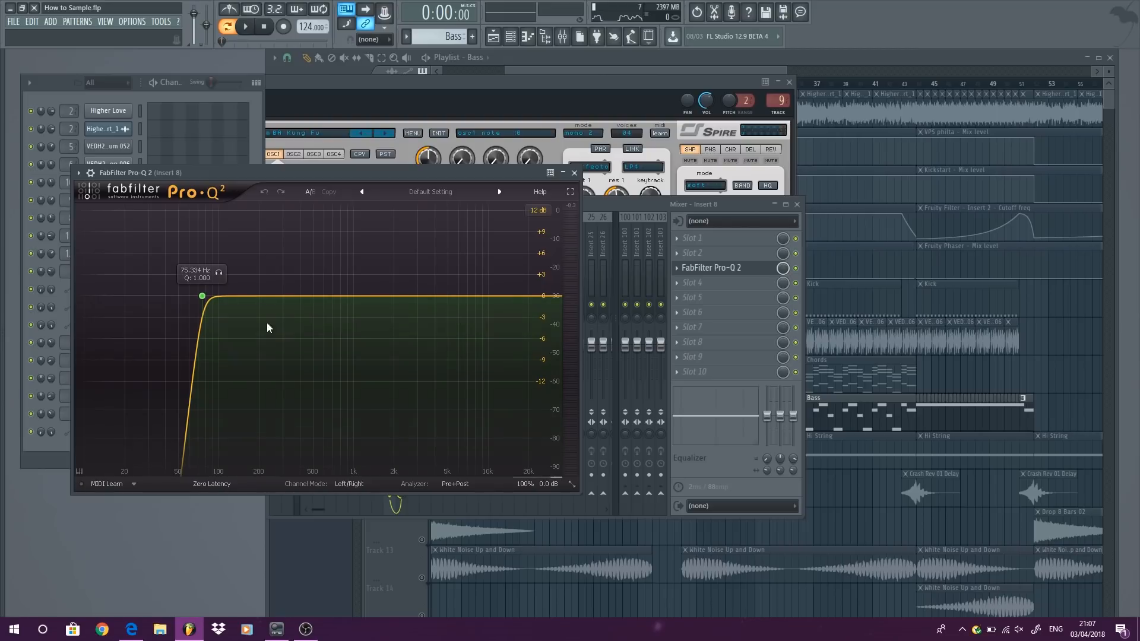
{"action": "left_click", "coordinate": [574, 172]}
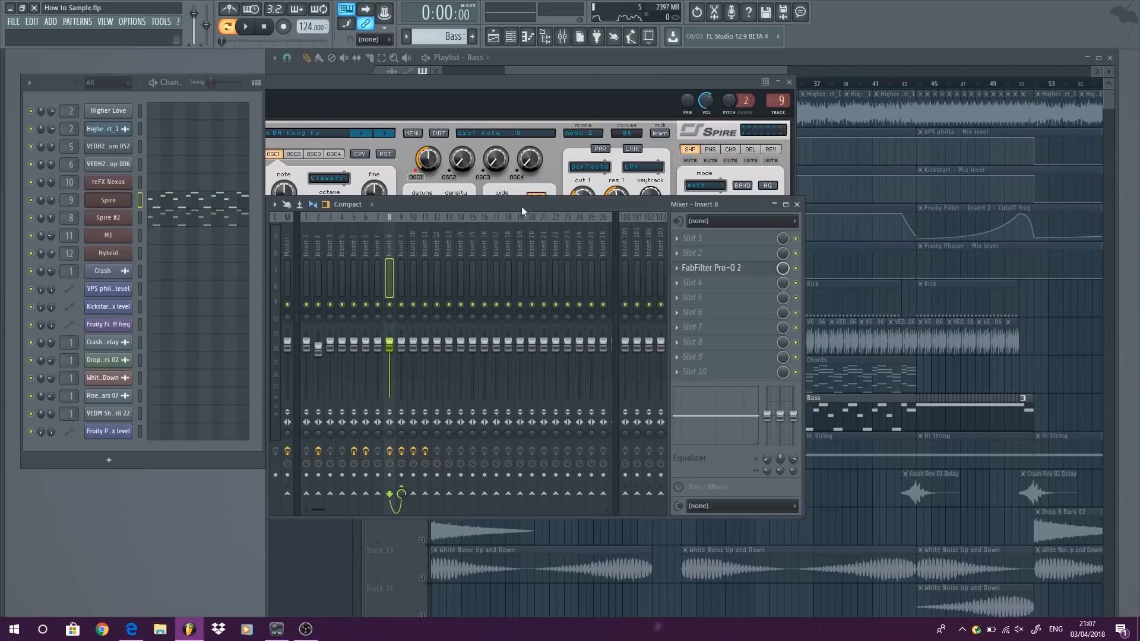
Step: Inspect the Kickstart settings on Insert 9, close the plugin, and compare the routing of Inserts 8 and 9
{"action": "left_click", "coordinate": [399, 240]}
{"action": "left_click", "coordinate": [748, 283]}
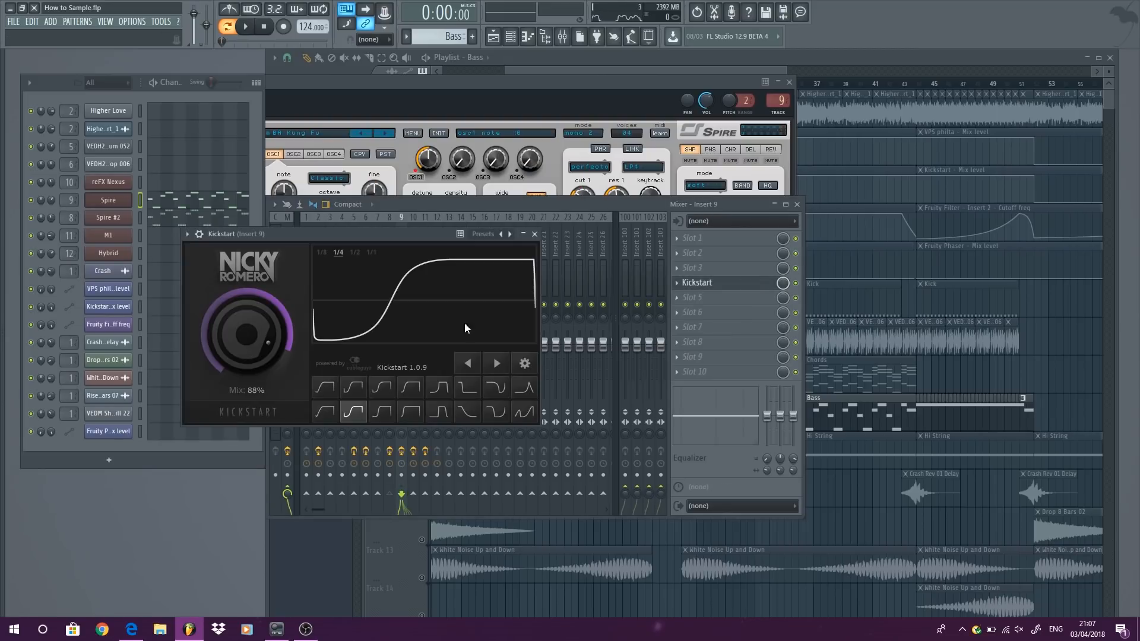
{"action": "left_click", "coordinate": [539, 234]}
{"action": "left_click", "coordinate": [389, 249]}
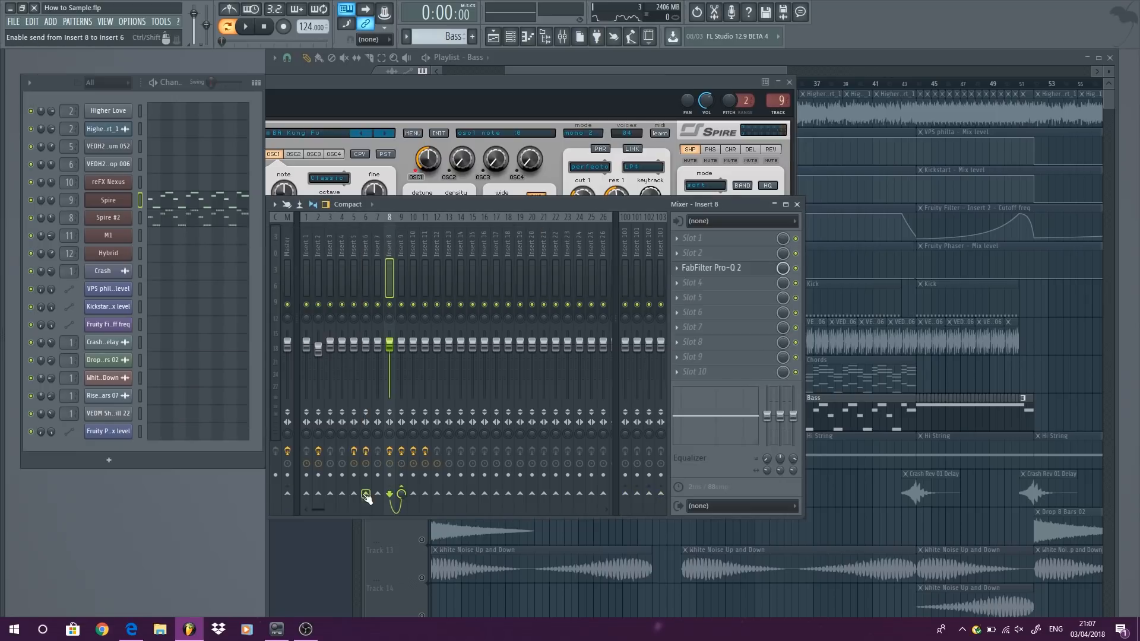
{"action": "left_click", "coordinate": [403, 259]}
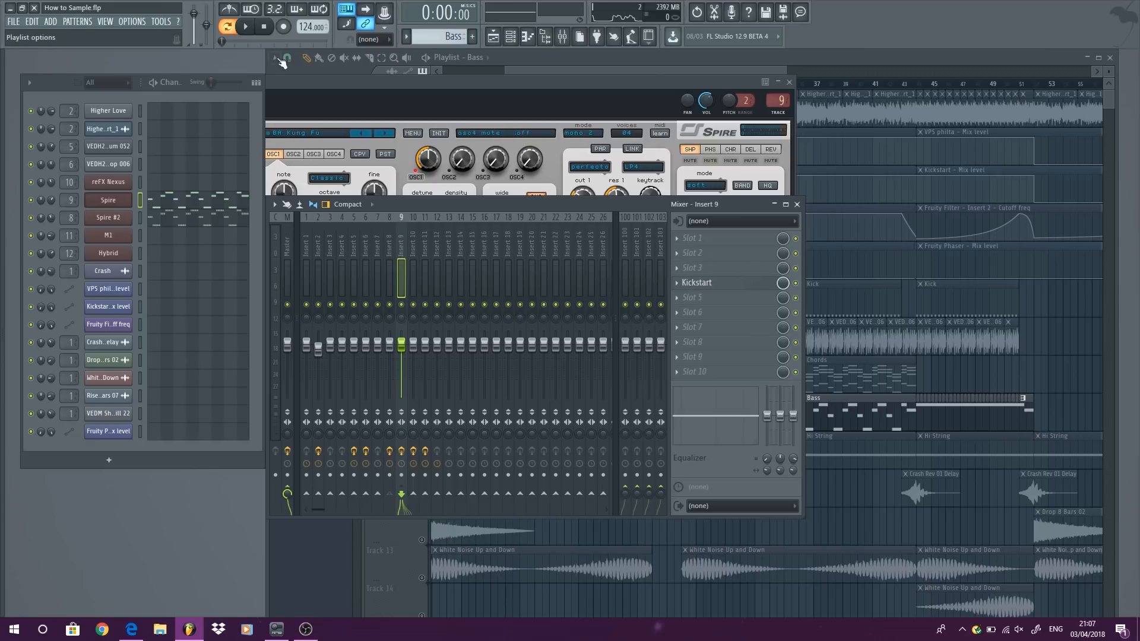
Step: Play the Bass pattern with both Spire layers, close the mixer and the Spire window, and stop
{"action": "key", "text": "space"}
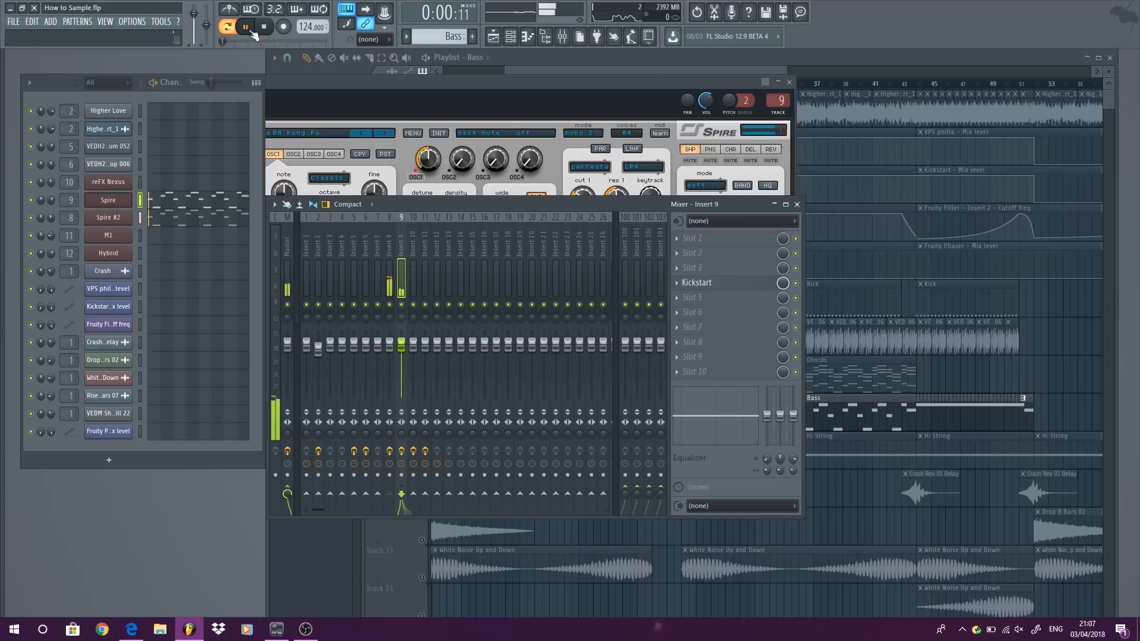
{"action": "left_click", "coordinate": [797, 204]}
{"action": "left_click", "coordinate": [789, 82]}
{"action": "key", "text": "space"}
Step: Unmute the Kick on Track 6, play the song from about bar 29, and bring in Chords and the drum loop on Tracks 8 and 7
{"action": "left_click", "coordinate": [422, 313]}
{"action": "left_click", "coordinate": [700, 84]}
{"action": "key", "text": "space"}
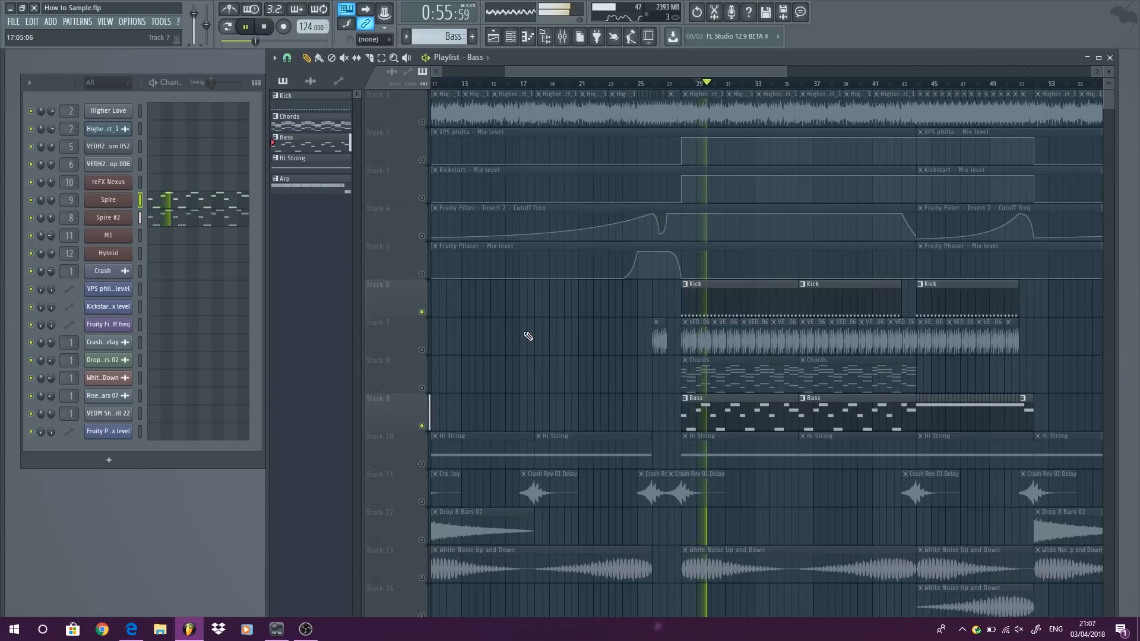
{"action": "left_click", "coordinate": [422, 388]}
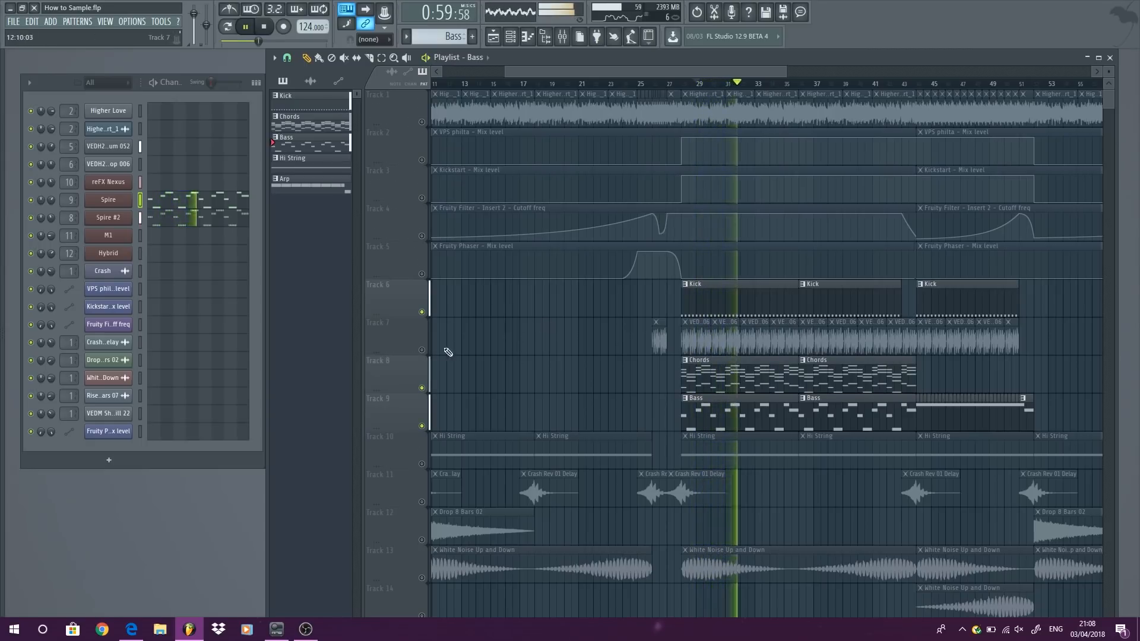
{"action": "left_click", "coordinate": [422, 350]}
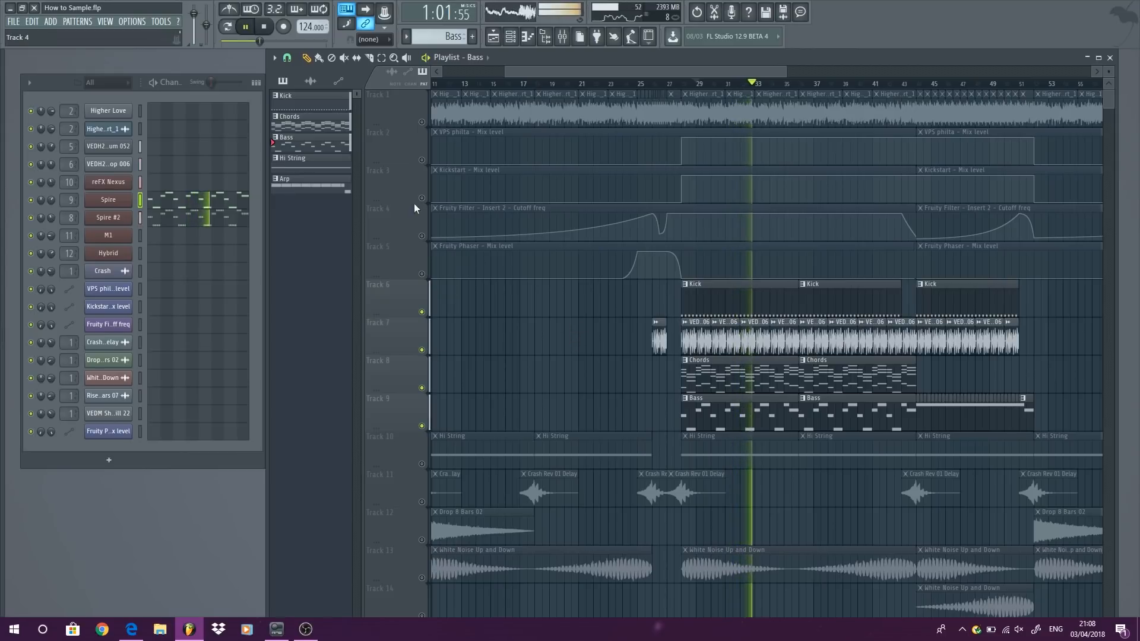
Step: Unmute the automation on Tracks 5 to 2 and the sample on Track 1 during playback, then stop
{"action": "left_click", "coordinate": [422, 273]}
{"action": "left_click", "coordinate": [422, 236]}
{"action": "left_click", "coordinate": [422, 198]}
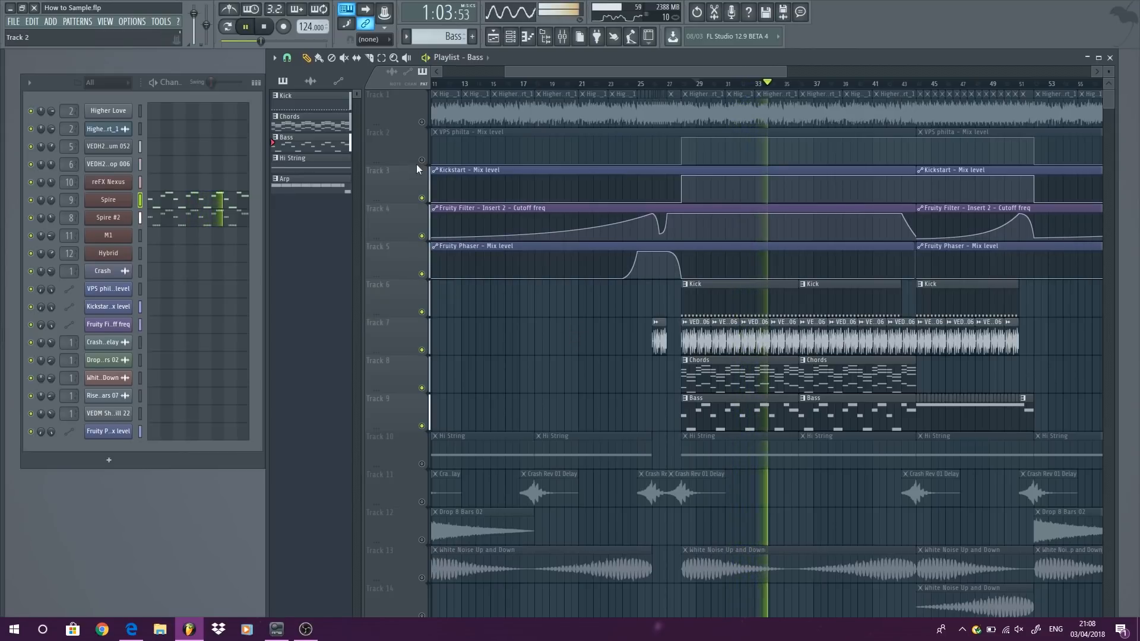
{"action": "left_click", "coordinate": [422, 160]}
{"action": "left_click", "coordinate": [422, 122]}
{"action": "key", "text": "space"}
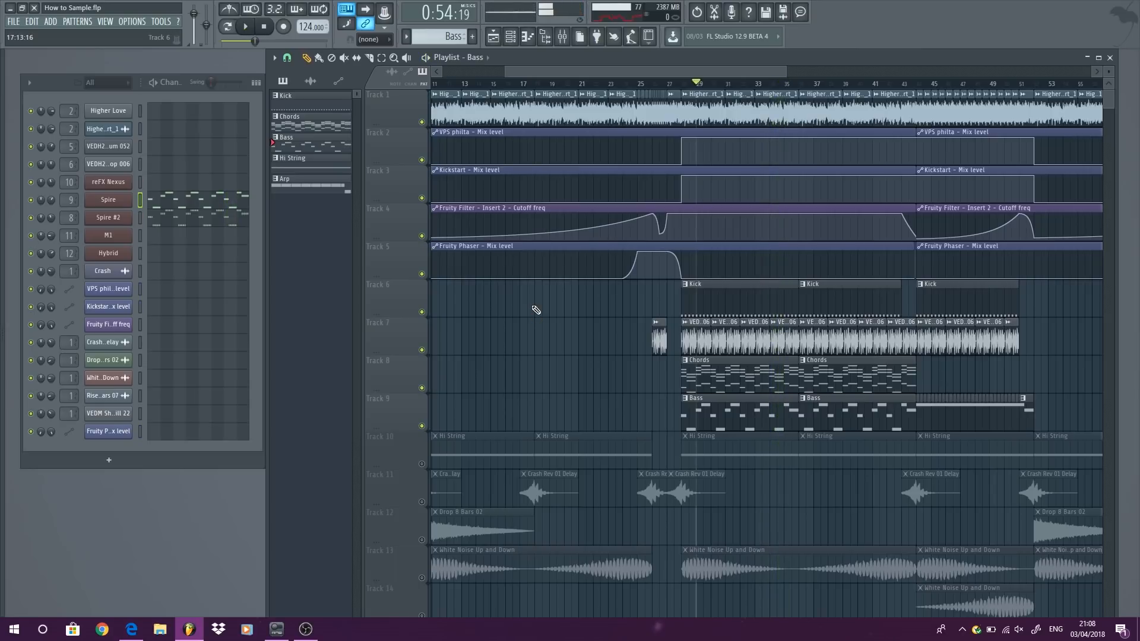
Step: Solo the reversed crashes on Track 11, then unmute the effects on Tracks 12 to 16 and the Crash on Track 18
{"action": "scroll", "coordinate": [533, 307], "scroll_direction": "down", "scroll_amount": 3}
{"action": "scroll", "coordinate": [530, 304], "scroll_direction": "down", "scroll_amount": 2}
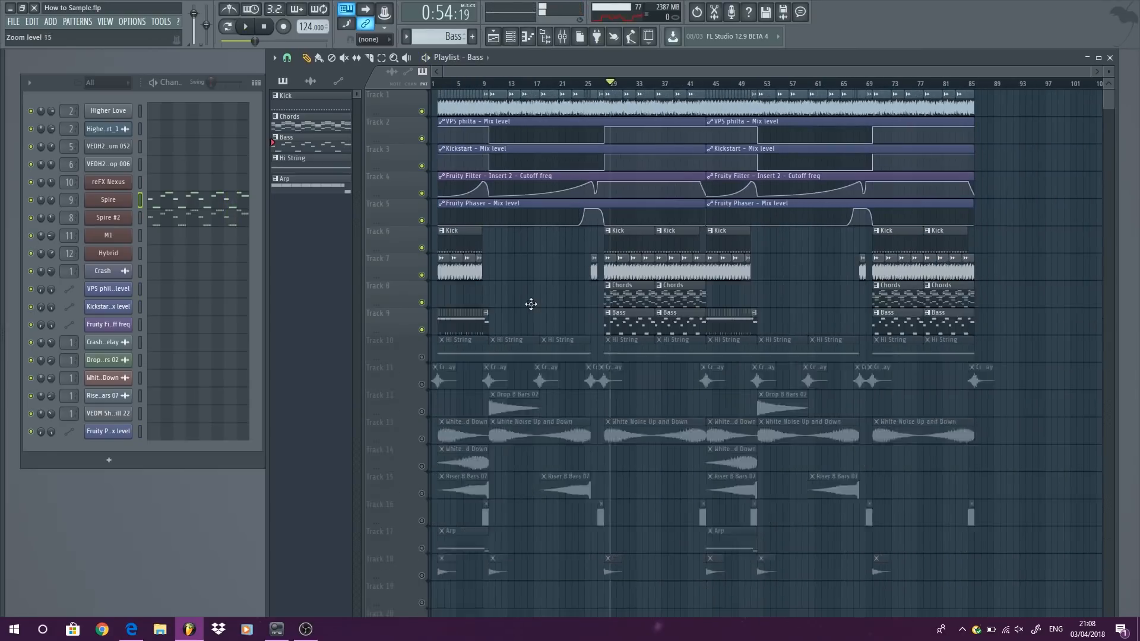
{"action": "scroll", "coordinate": [531, 304], "scroll_direction": "down", "scroll_amount": 2}
{"action": "scroll", "coordinate": [531, 304], "scroll_direction": "up", "scroll_amount": 3}
{"action": "right_click", "coordinate": [422, 346]}
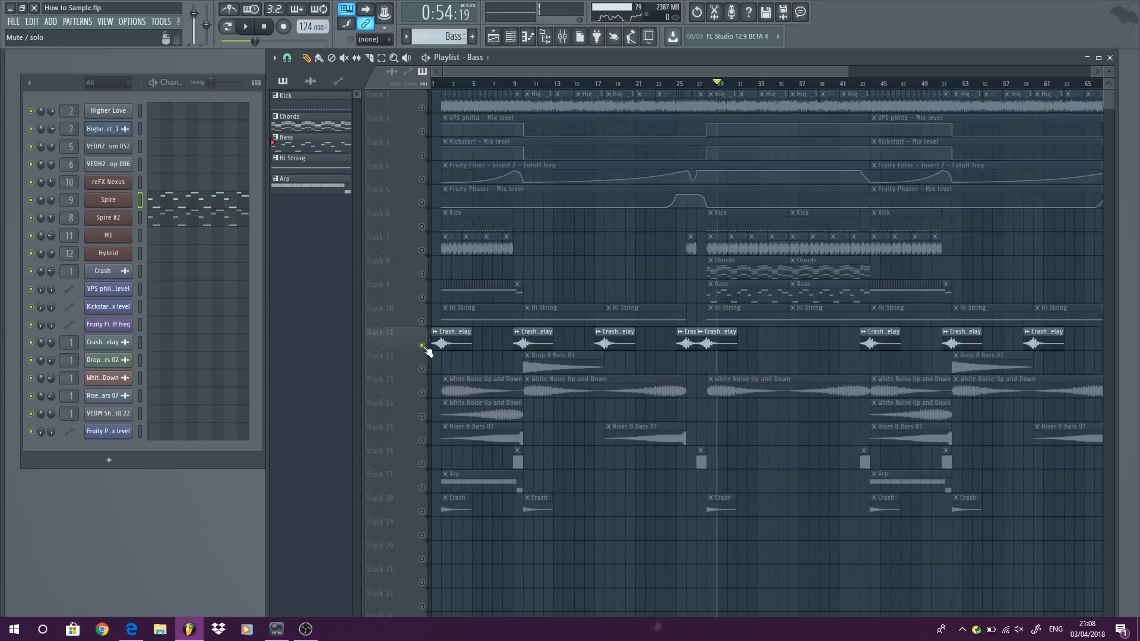
{"action": "left_click", "coordinate": [422, 369]}
{"action": "left_click", "coordinate": [422, 392]}
{"action": "left_click", "coordinate": [422, 416]}
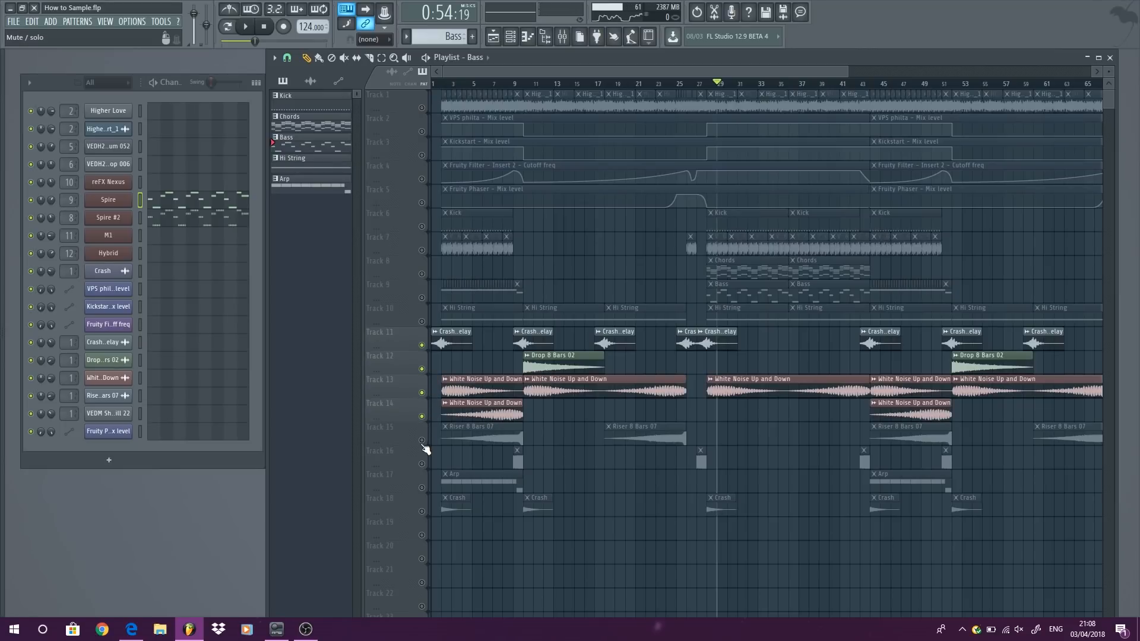
{"action": "left_click", "coordinate": [422, 440]}
{"action": "left_click", "coordinate": [422, 464]}
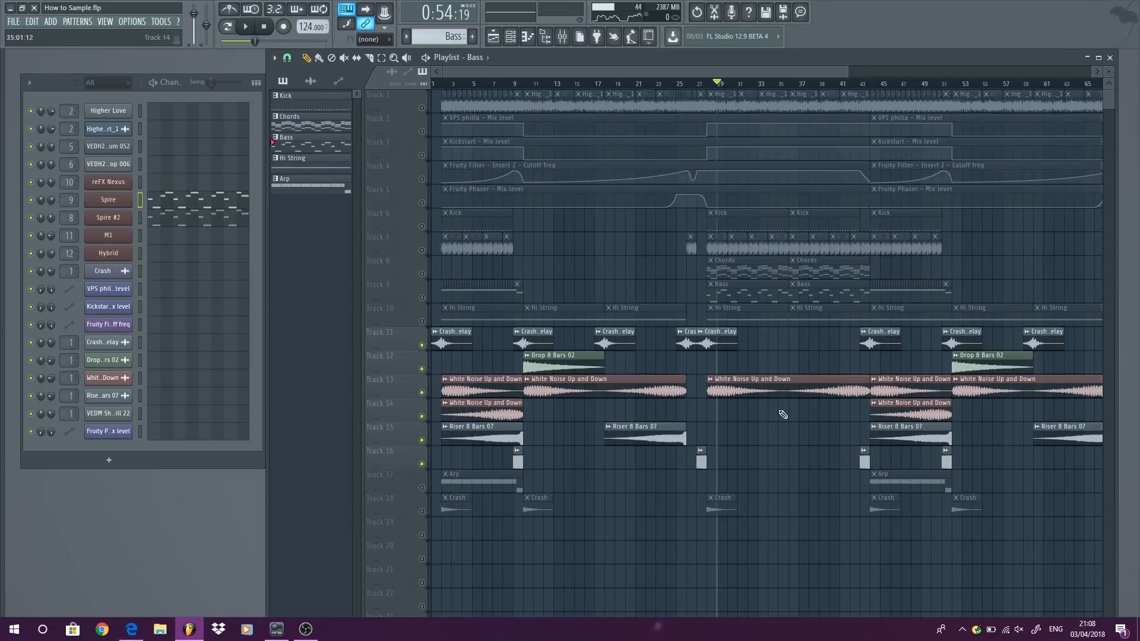
{"action": "left_click", "coordinate": [422, 512]}
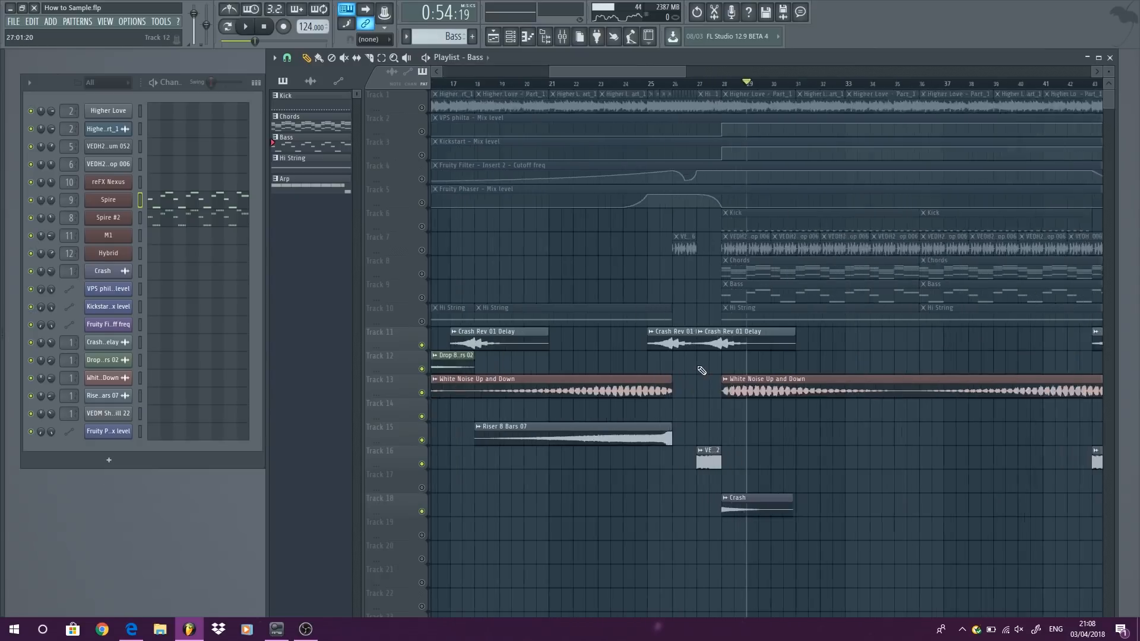
Step: Play the transition effects from bar 27 and stop playback
{"action": "scroll", "coordinate": [726, 461], "scroll_direction": "up", "scroll_amount": 5}
{"action": "left_click", "coordinate": [699, 87]}
{"action": "key", "text": "space"}
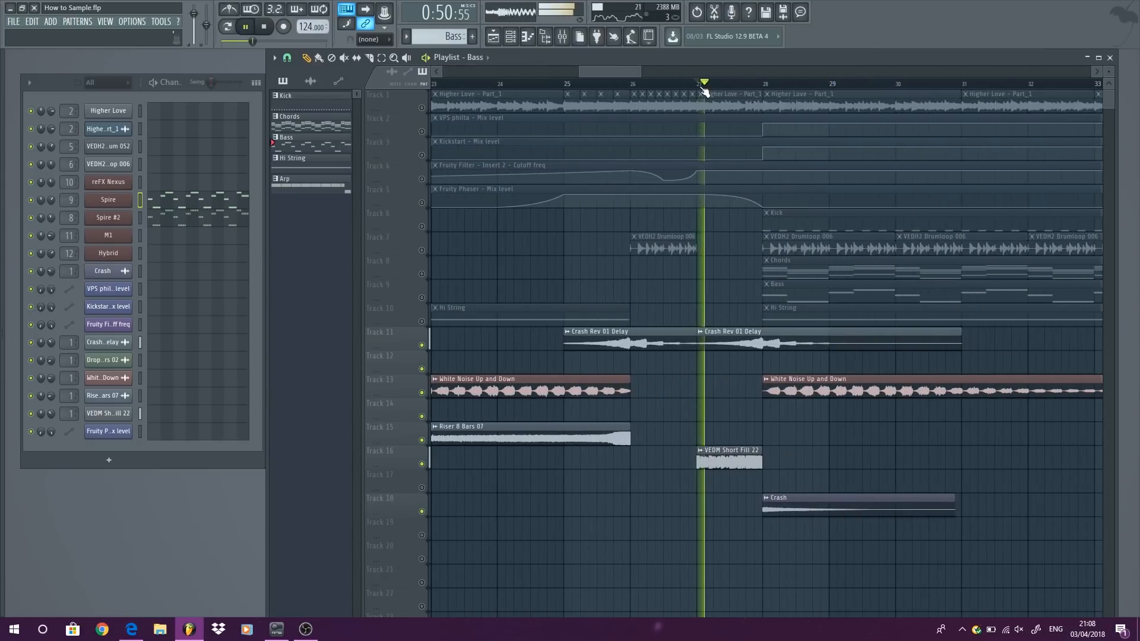
{"action": "key", "text": "space"}
Step: Solo the Hi String on Track 10, start playback, and select its pattern to show which channel plays it
{"action": "scroll", "coordinate": [681, 377], "scroll_direction": "down", "scroll_amount": 5}
{"action": "scroll", "coordinate": [682, 374], "scroll_direction": "down", "scroll_amount": 3}
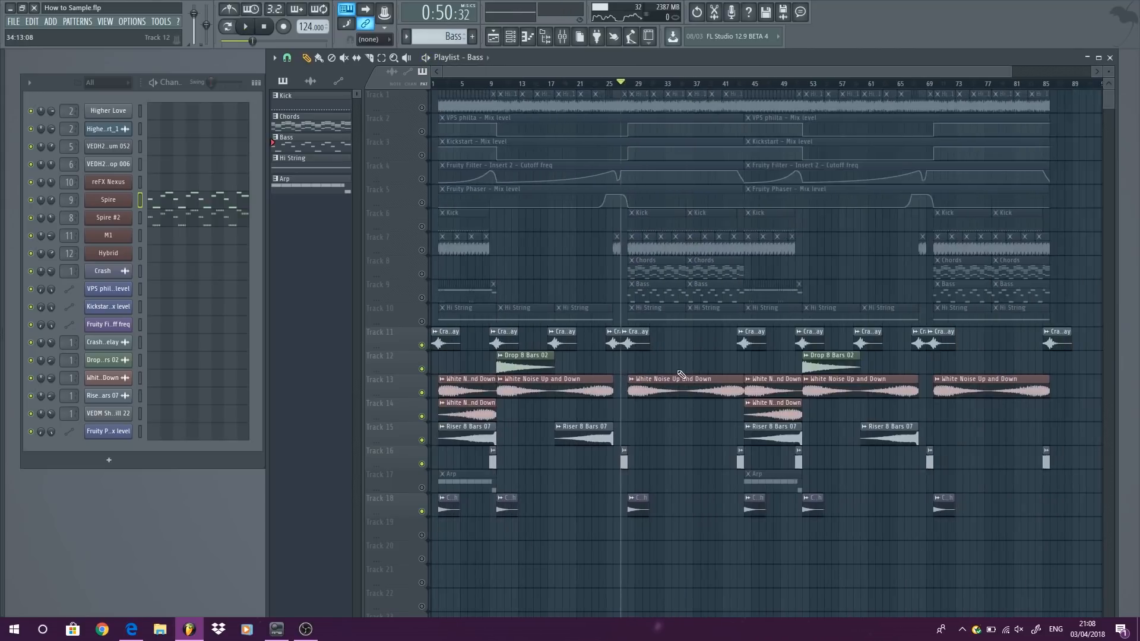
{"action": "right_click", "coordinate": [422, 323]}
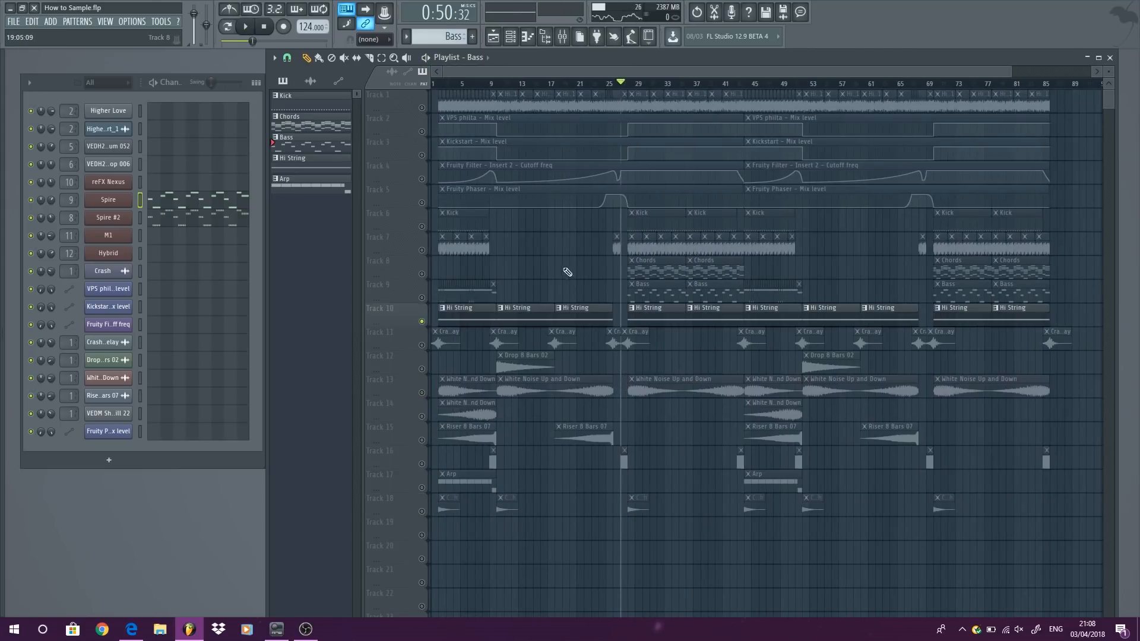
{"action": "key", "text": "space"}
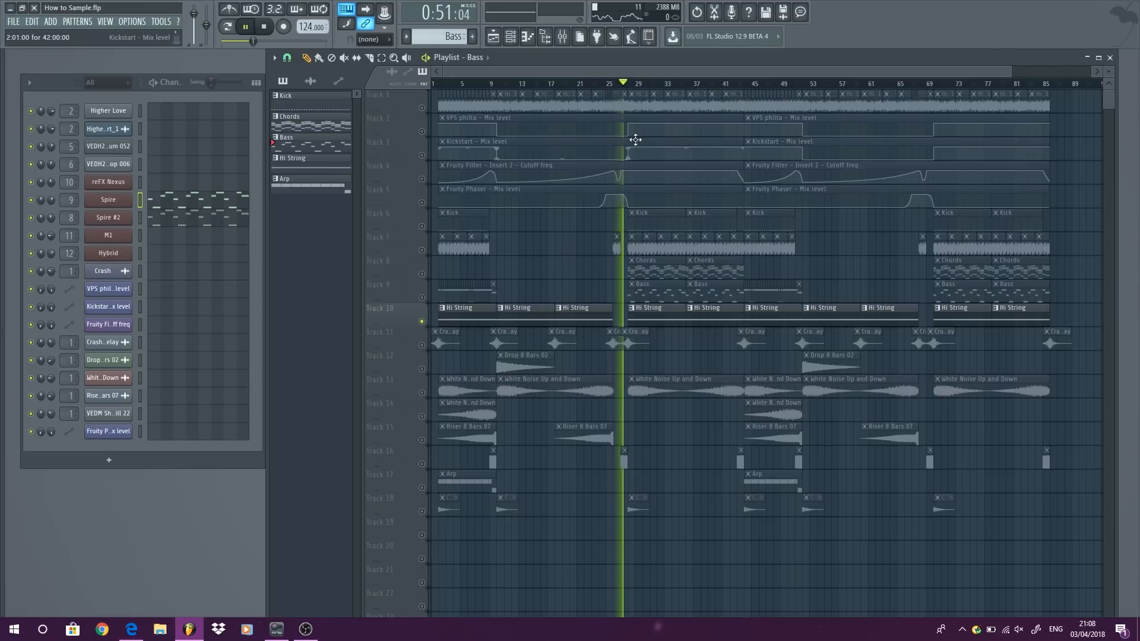
{"action": "left_click", "coordinate": [660, 307]}
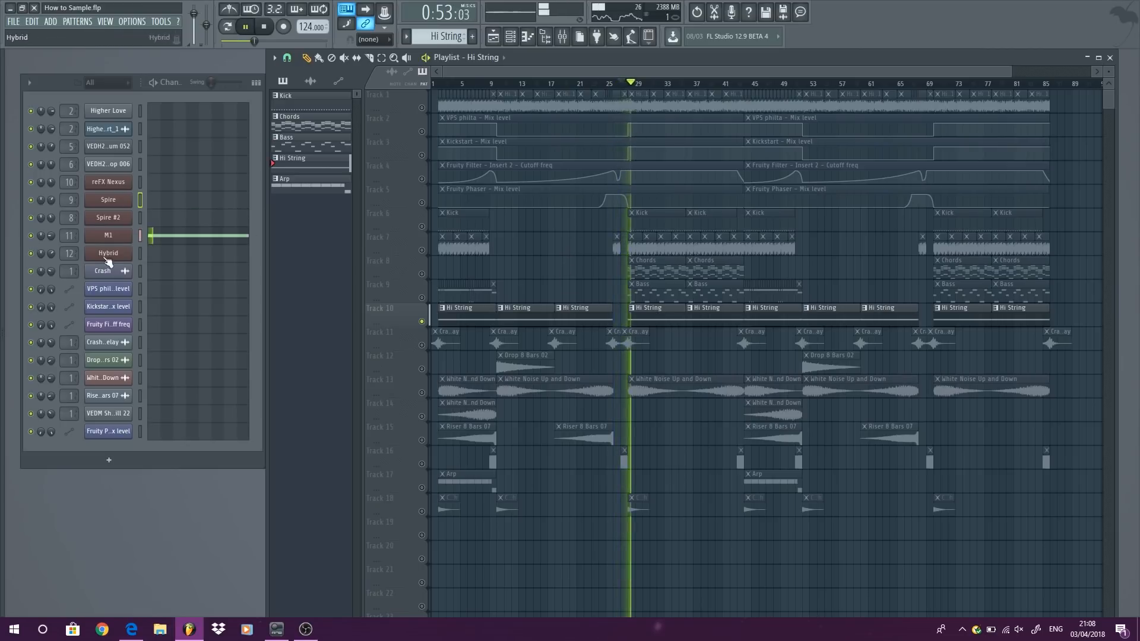
Step: Inspect the Doubler4 Stereo slot on the M1 channel's Insert 11, then close the mixer and stop playback
{"action": "left_click", "coordinate": [69, 236]}
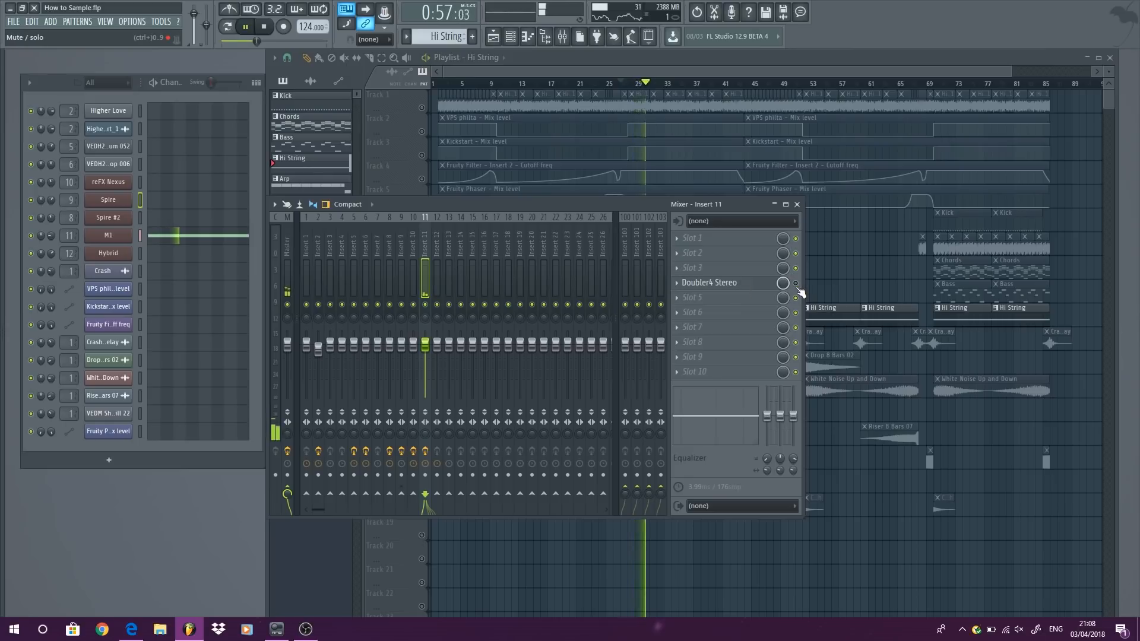
{"action": "left_click", "coordinate": [797, 204]}
{"action": "key", "text": "space"}
{"action": "scroll", "coordinate": [426, 271], "scroll_direction": "up", "scroll_amount": 3}
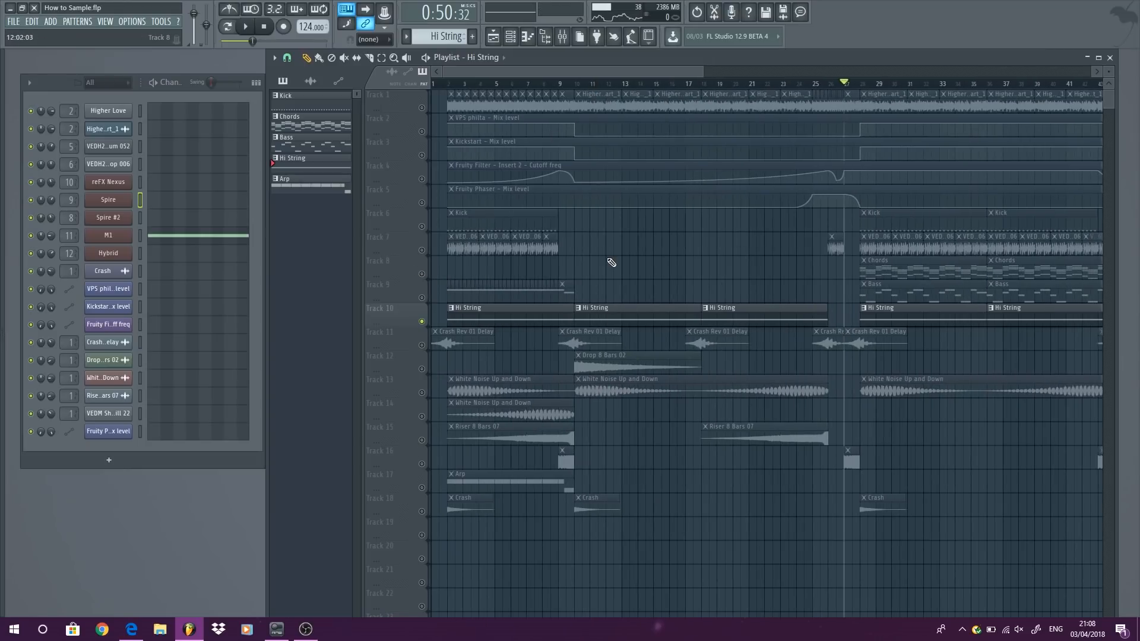
Step: Unmute all playlist tracks, then play from bar 10 with the Hi String on Track 10 muted and stop playback
{"action": "key", "text": "ctrl+a"}
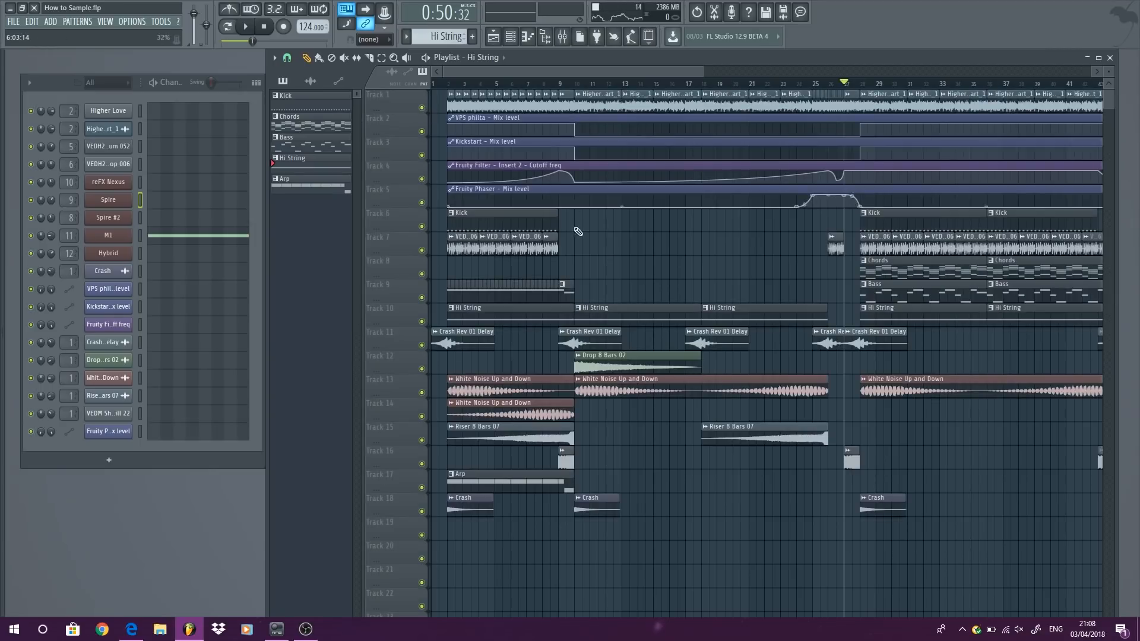
{"action": "left_click", "coordinate": [584, 85]}
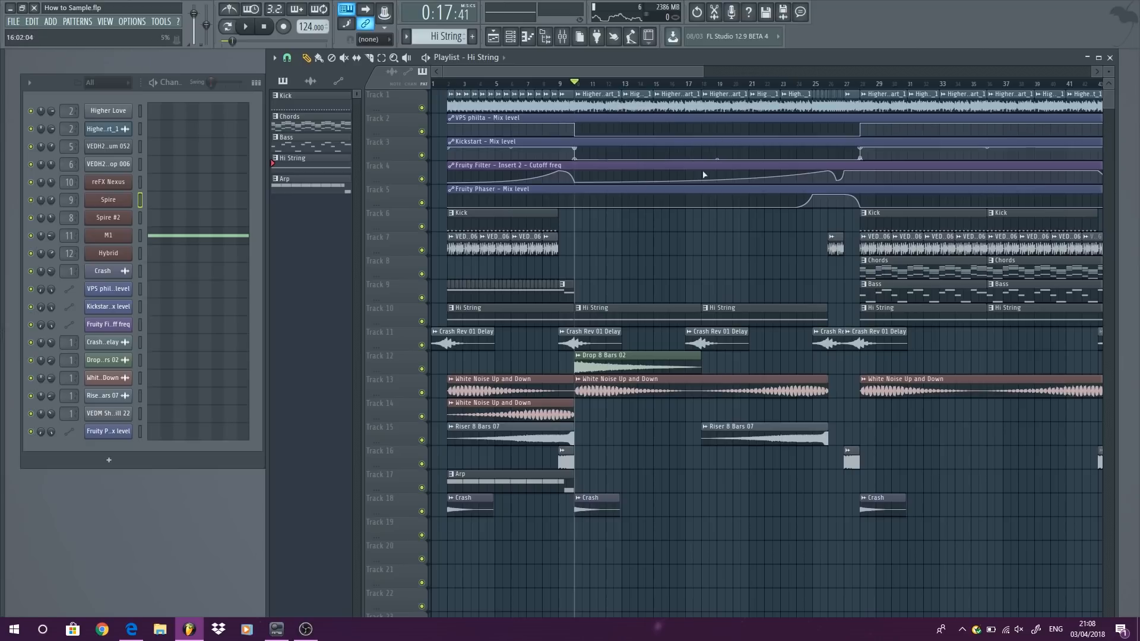
{"action": "key", "text": "space"}
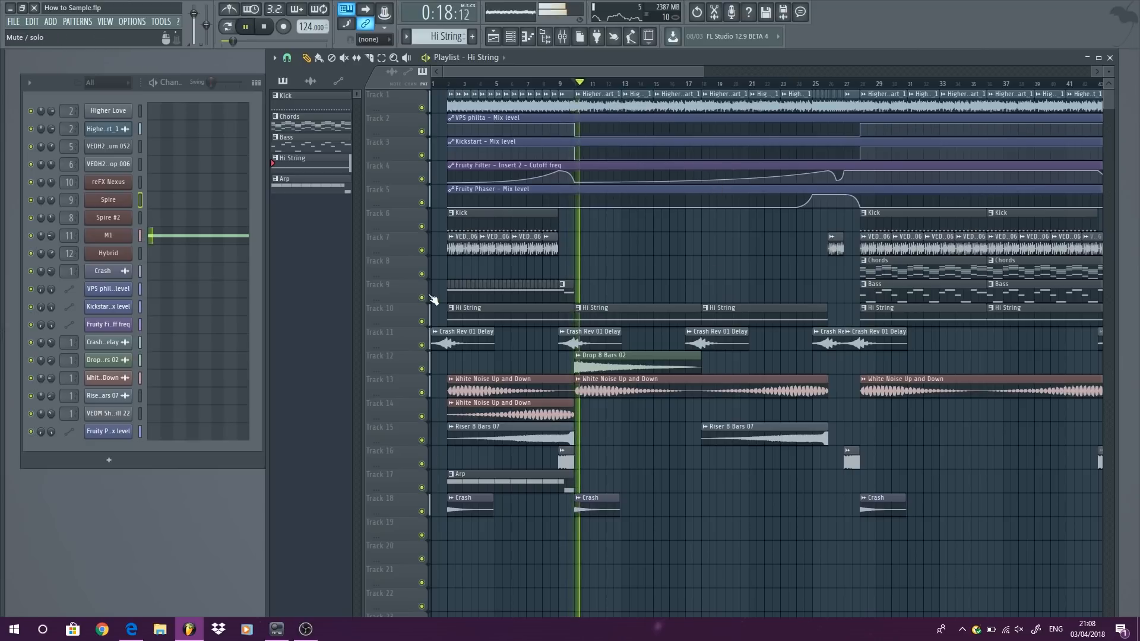
{"action": "left_click", "coordinate": [421, 321]}
{"action": "key", "text": "space"}
{"action": "key", "text": "space"}
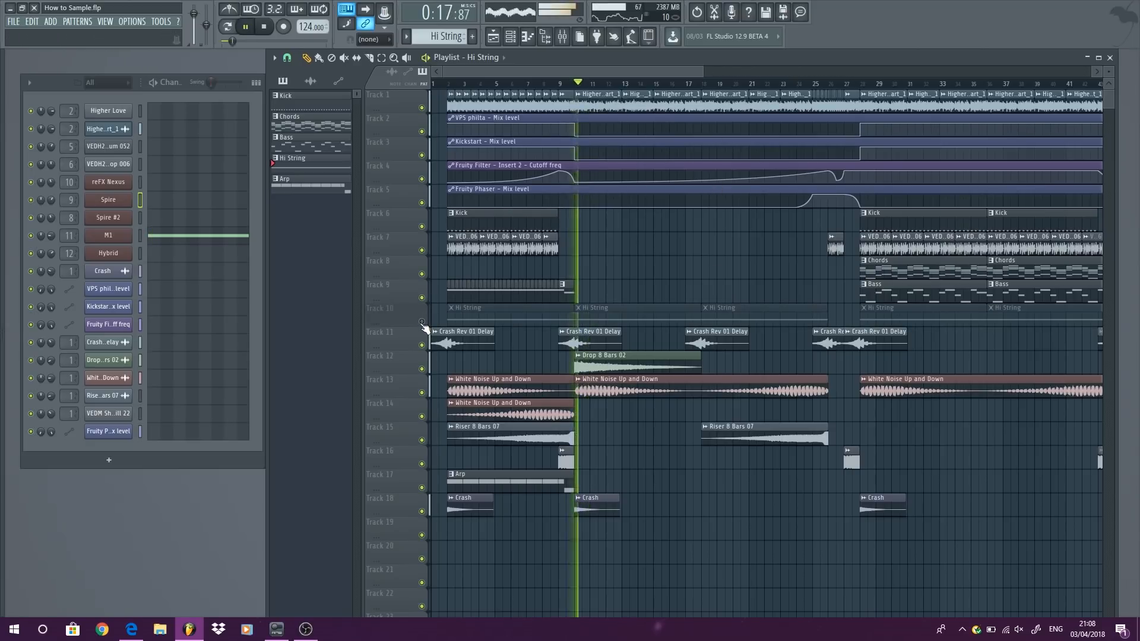
{"action": "key", "text": "space"}
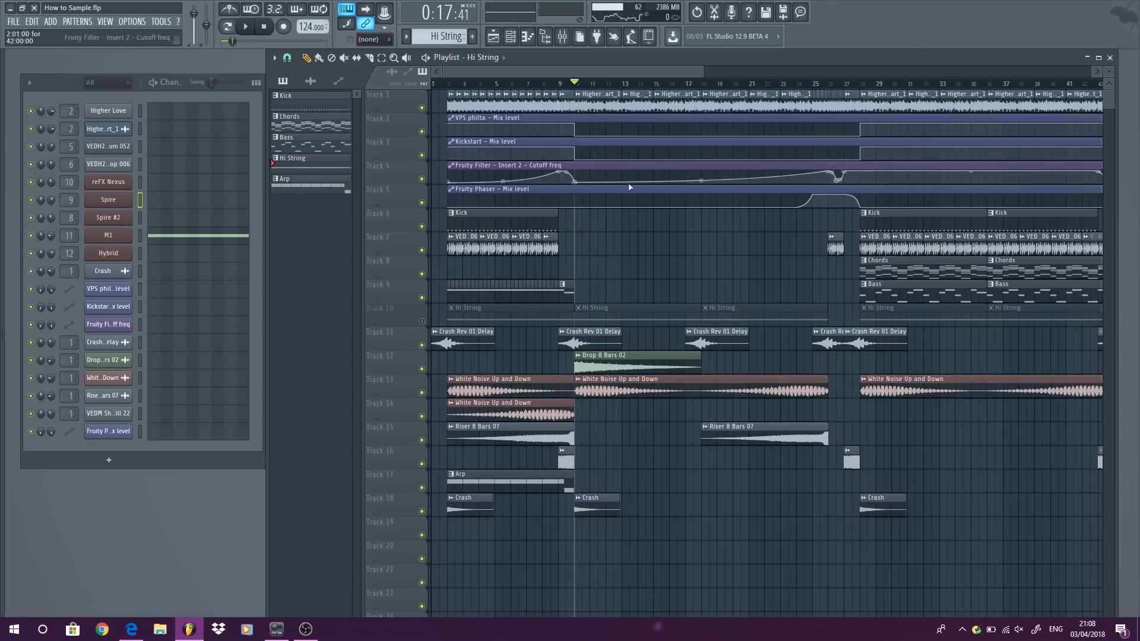
Step: Unmute the Hi String on Track 10, play the section from bar 10 with it, and stop playback
{"action": "left_click", "coordinate": [423, 322]}
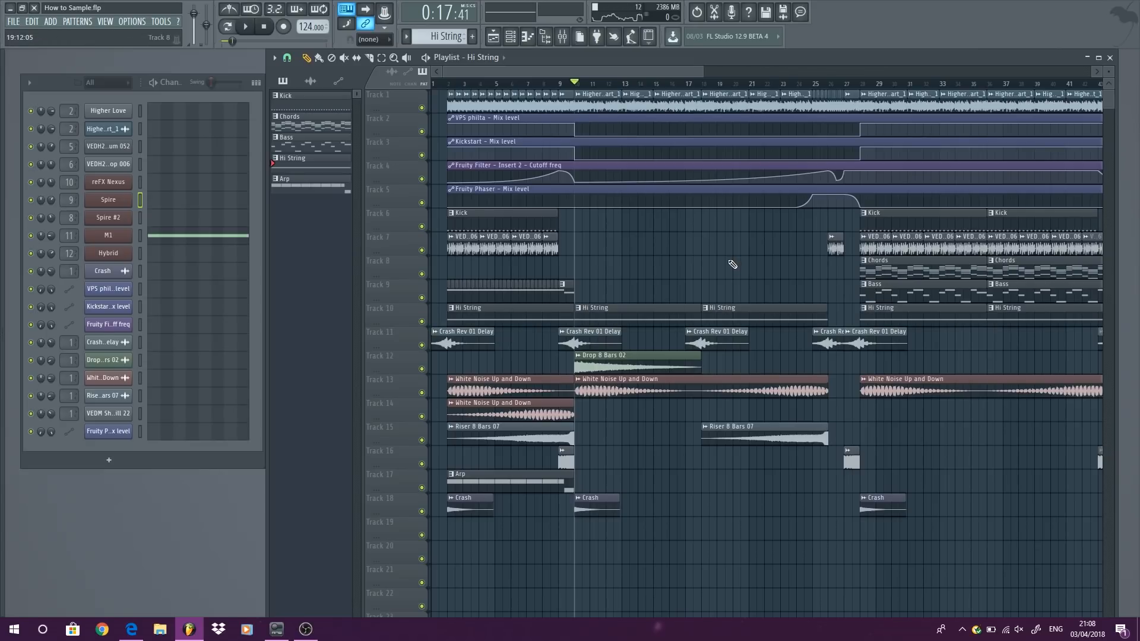
{"action": "key", "text": "space"}
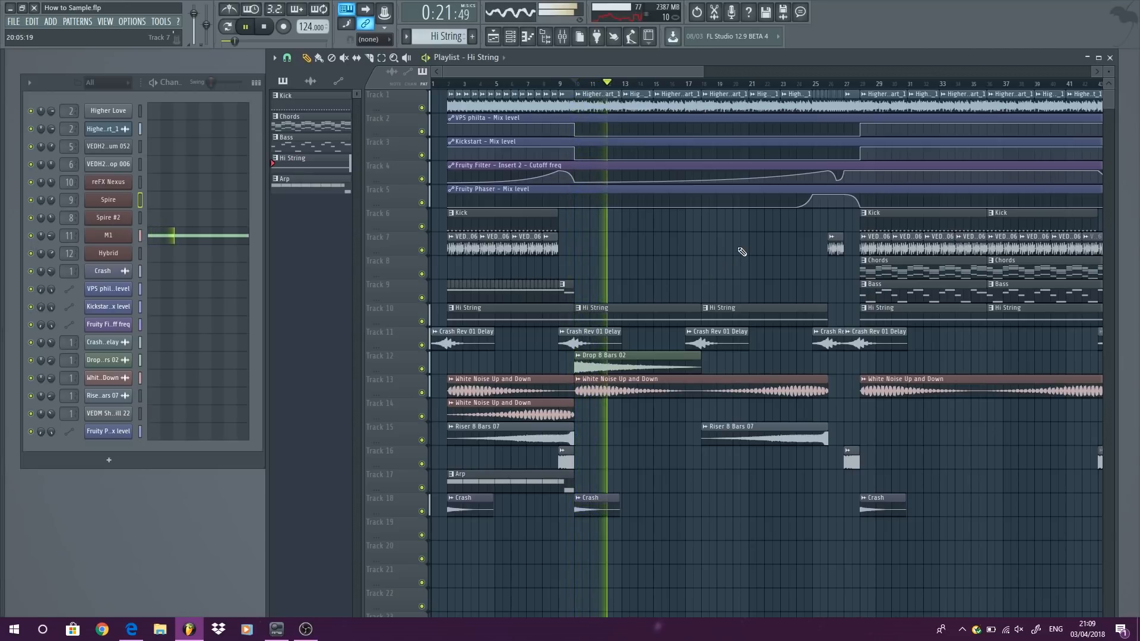
{"action": "key", "text": "space"}
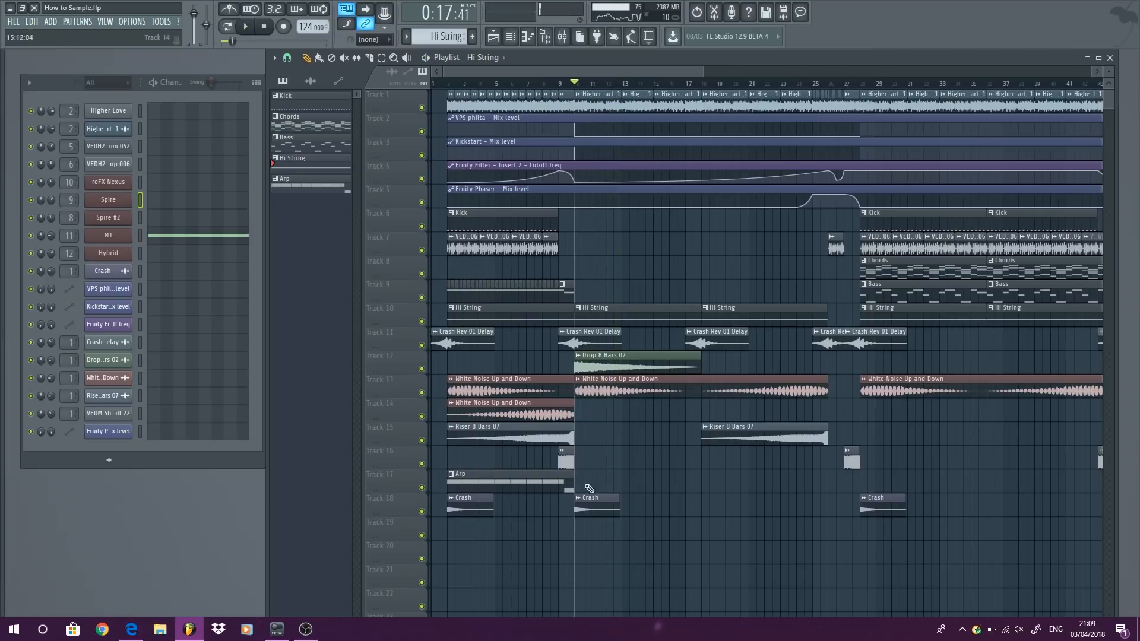
Step: Solo the Arp on Track 17 and select bars 2 to 10 as the playback range
{"action": "right_click", "coordinate": [422, 488]}
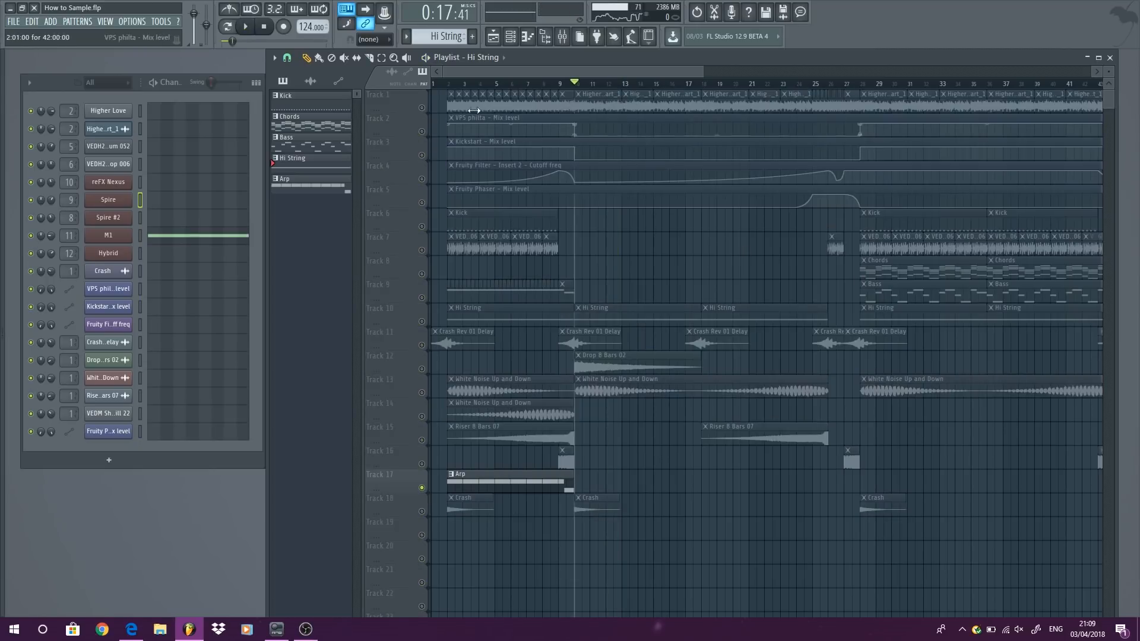
{"action": "left_click_drag", "start_coordinate": [449, 85], "coordinate": [575, 88]}
{"action": "scroll", "coordinate": [615, 260], "scroll_direction": "down", "scroll_amount": 5}
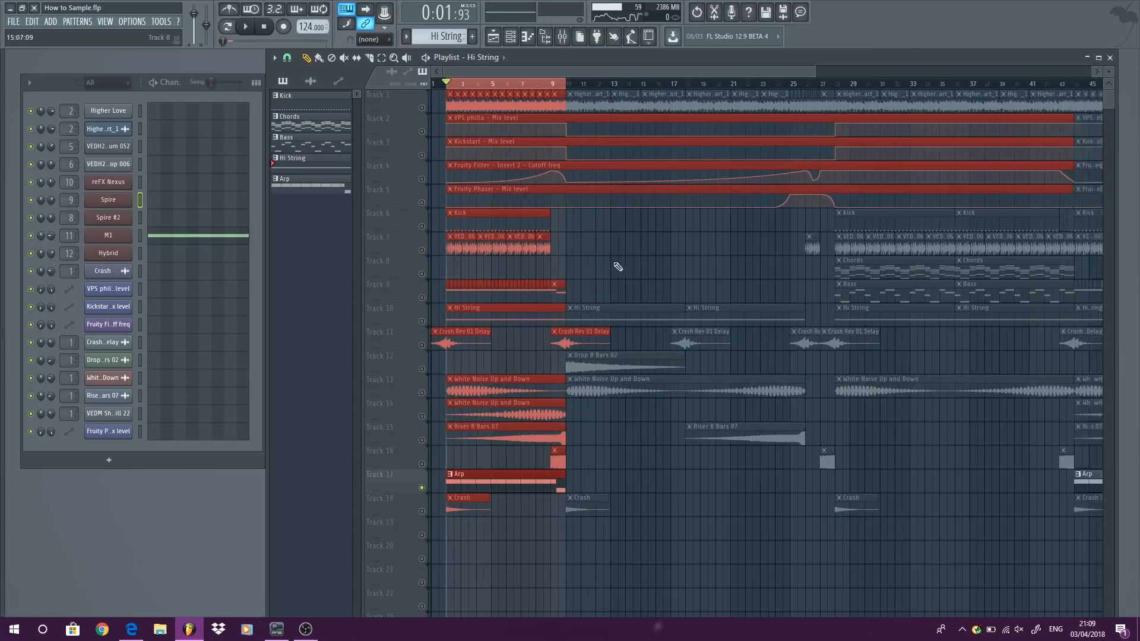
Step: Select the Arp pattern, inspect its Hybrid synth while playing the soloed part, and close the synth window
{"action": "left_click", "coordinate": [475, 482]}
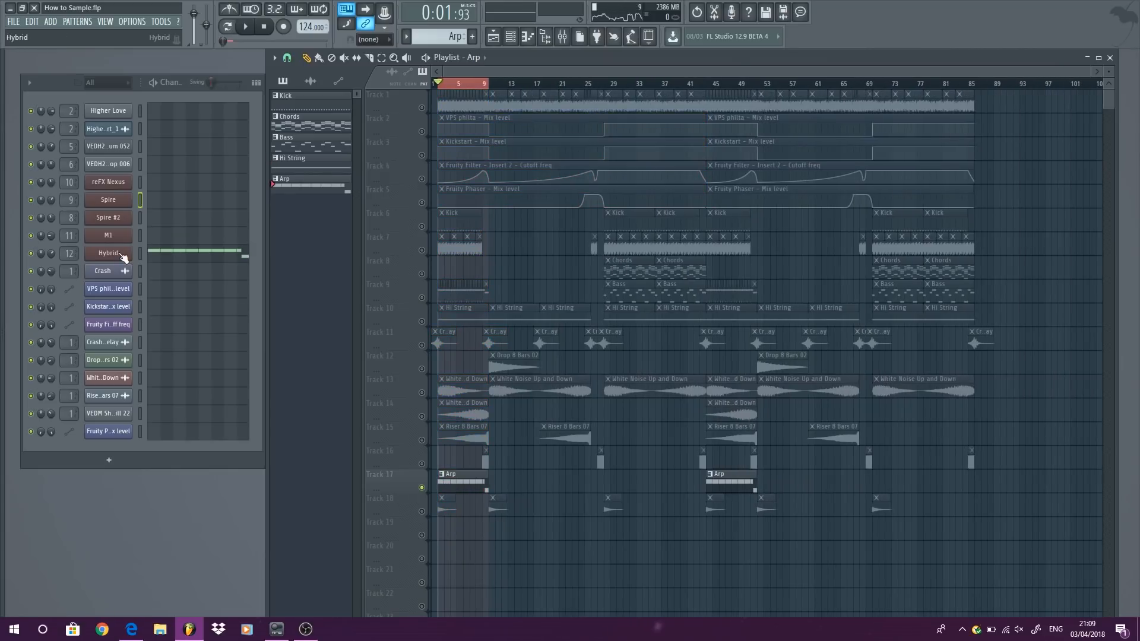
{"action": "left_click", "coordinate": [122, 254]}
{"action": "key", "text": "space"}
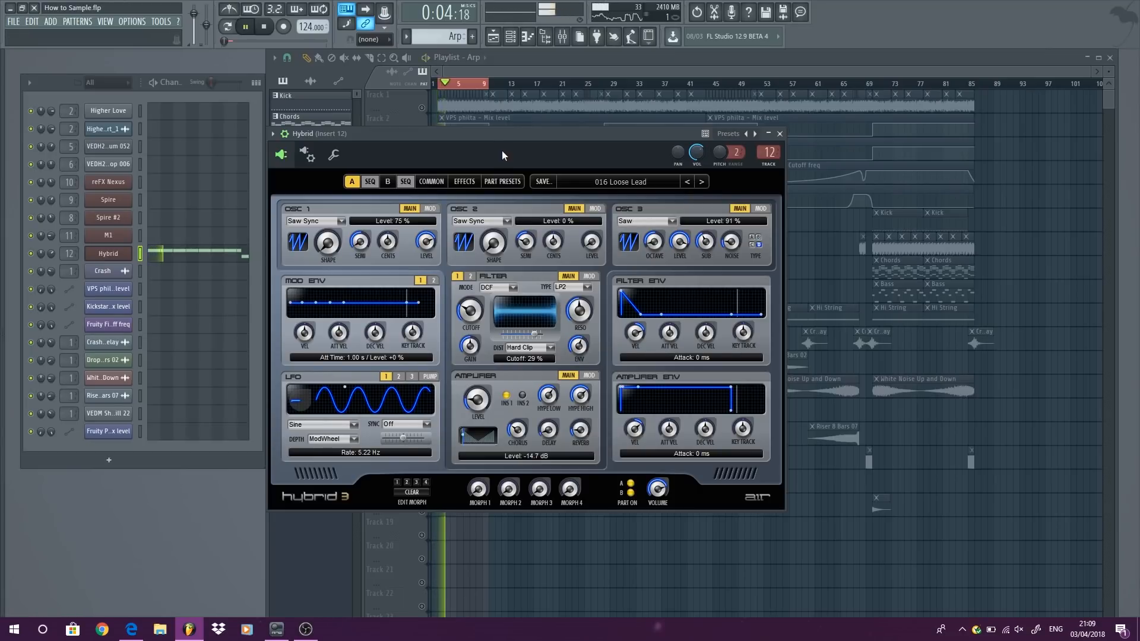
{"action": "left_click", "coordinate": [785, 133]}
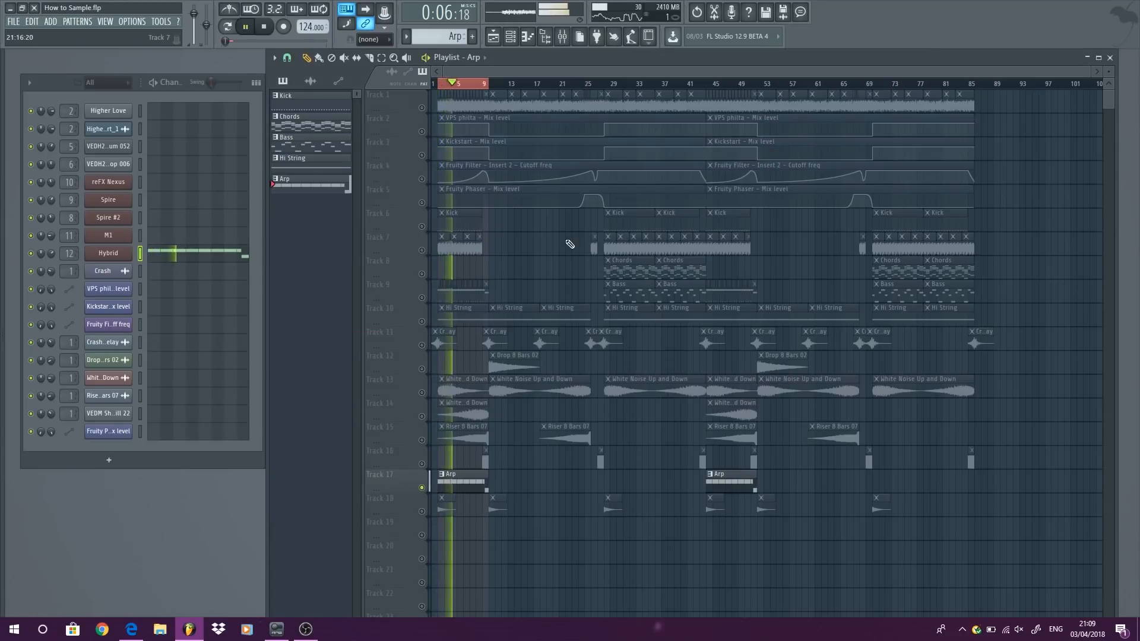
Step: View the Arp's notes in the Hybrid piano roll, then close the piano roll and stop playback
{"action": "right_click", "coordinate": [534, 327], "text": "ctrl"}
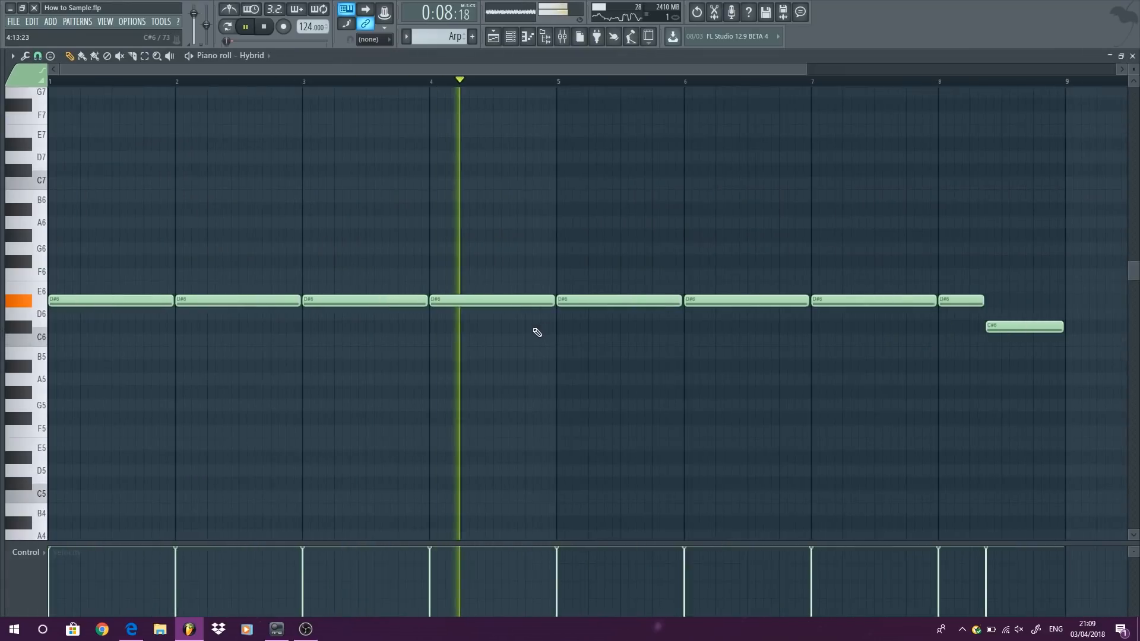
{"action": "scroll", "coordinate": [536, 331], "scroll_direction": "down", "scroll_amount": 1}
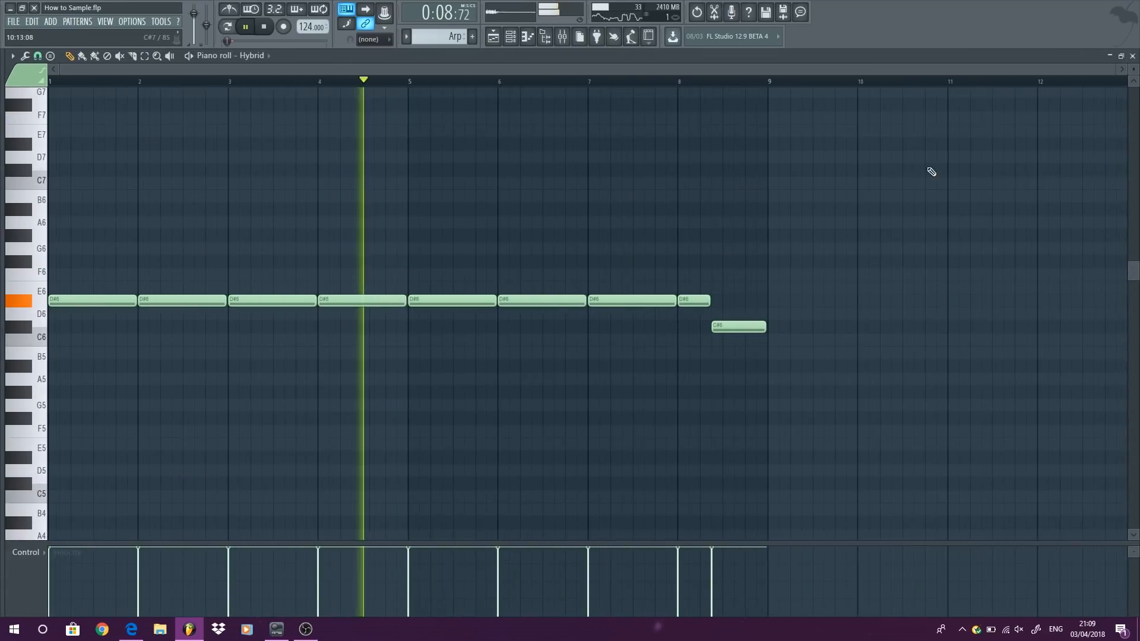
{"action": "left_click", "coordinate": [1133, 55]}
{"action": "key", "text": "space"}
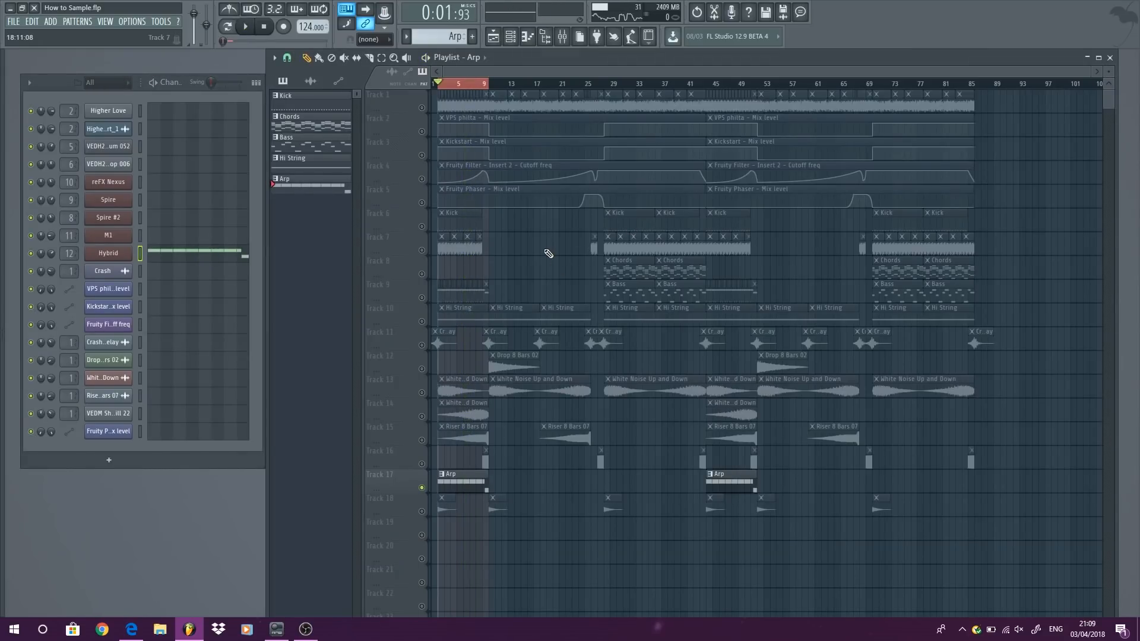
Step: Clear the playback range, unmute all tracks, and play from bar 2 with the Arp on Track 17 muted
{"action": "key", "text": "ctrl+d"}
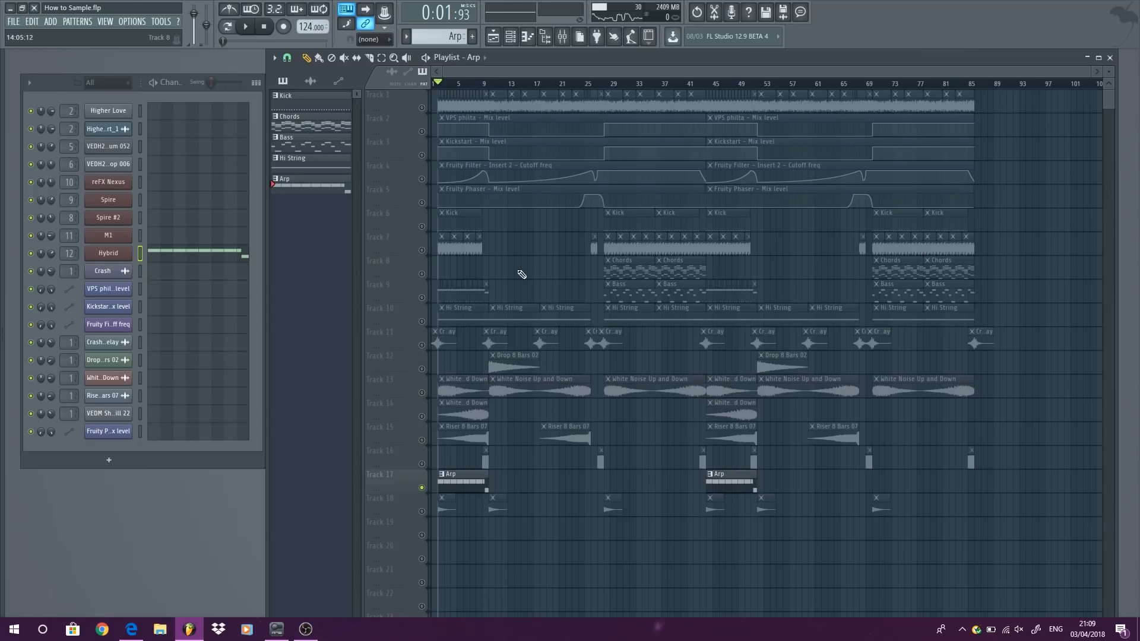
{"action": "scroll", "coordinate": [420, 147], "scroll_direction": "up", "scroll_amount": 4}
{"action": "right_click", "coordinate": [423, 108]}
{"action": "right_click", "coordinate": [424, 109]}
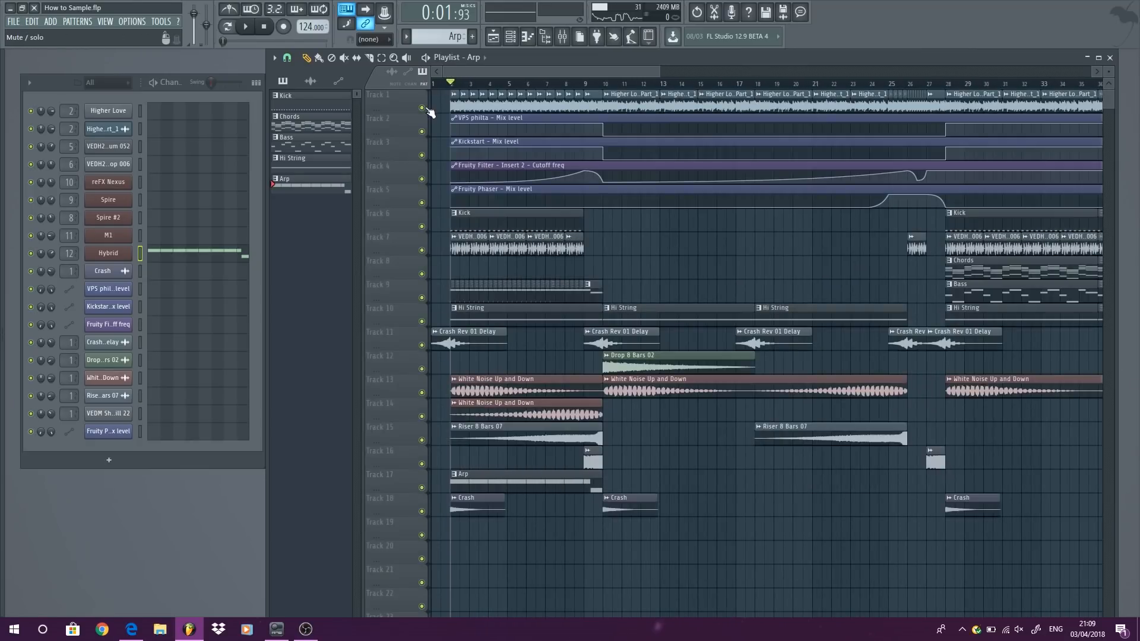
{"action": "left_click", "coordinate": [421, 488]}
{"action": "key", "text": "space"}
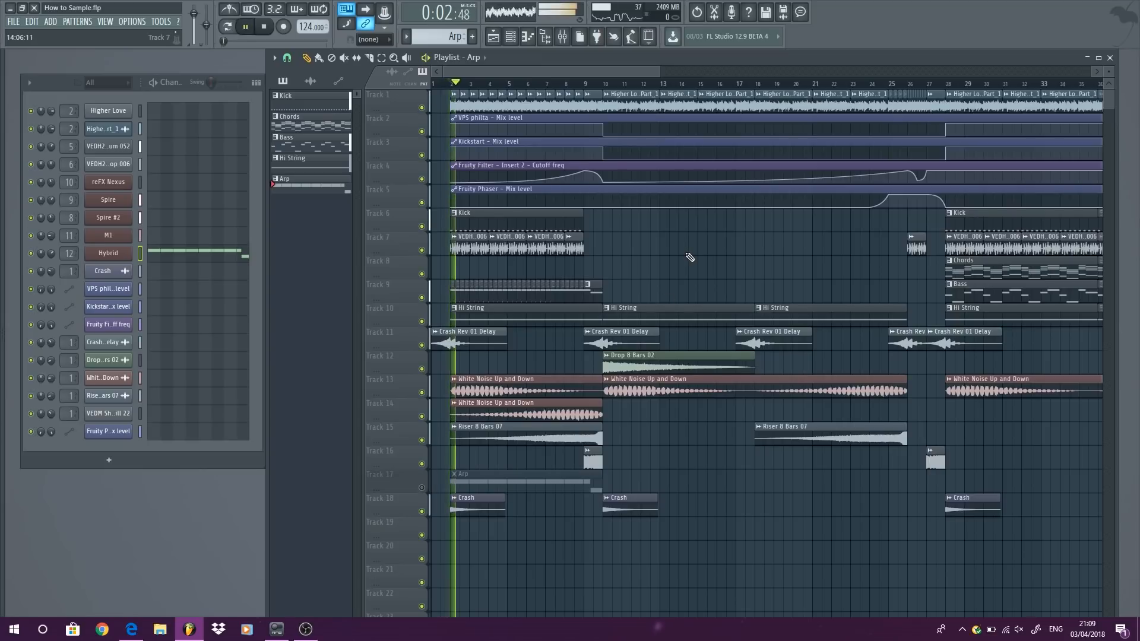
{"action": "key", "text": "space"}
Step: Unmute the Arp on Track 17, play from bar 2 with it included, and stop playback
{"action": "left_click", "coordinate": [422, 488]}
{"action": "key", "text": "space"}
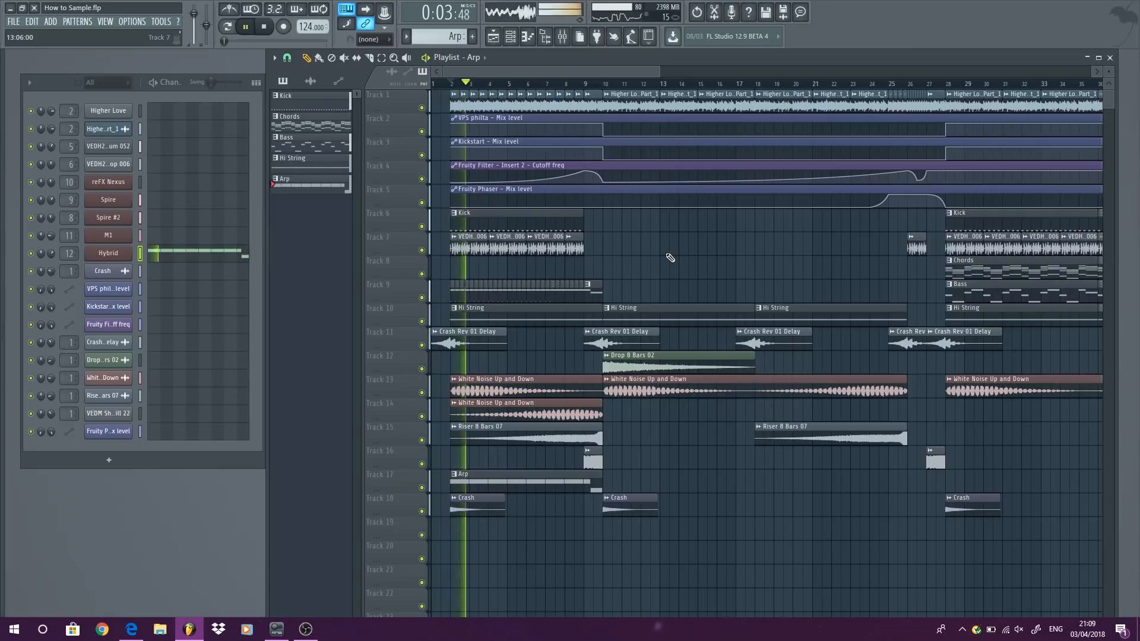
{"action": "key", "text": "space"}
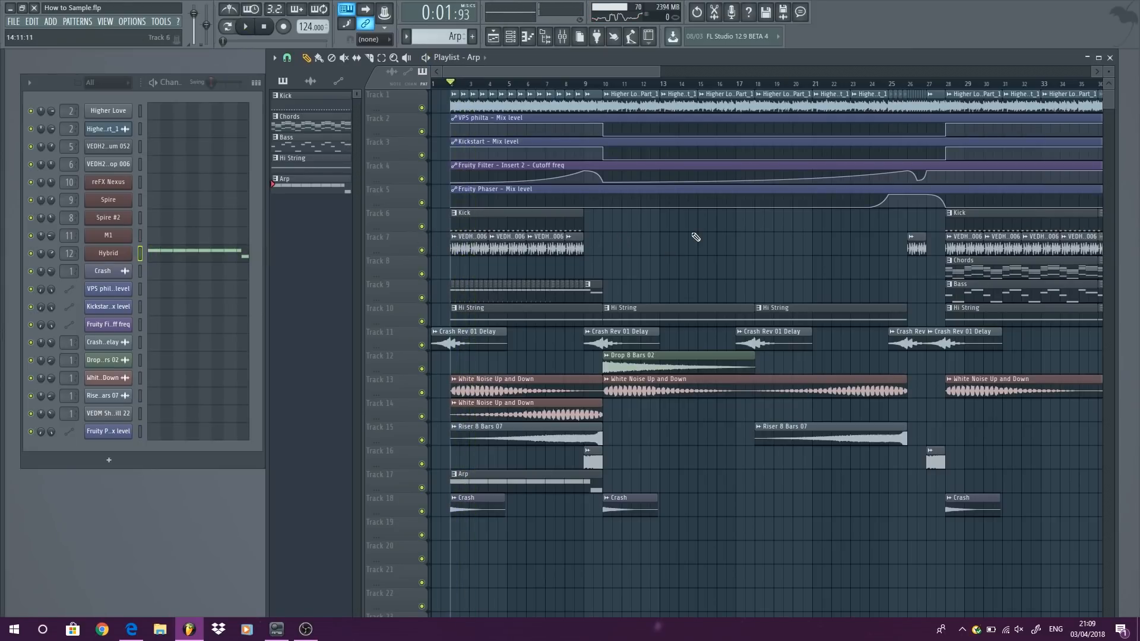
Step: Show the whole arrangement, inspect the Higher Love - Part_1 sample's channel settings, and close them
{"action": "scroll", "coordinate": [651, 241], "scroll_direction": "down", "scroll_amount": 4}
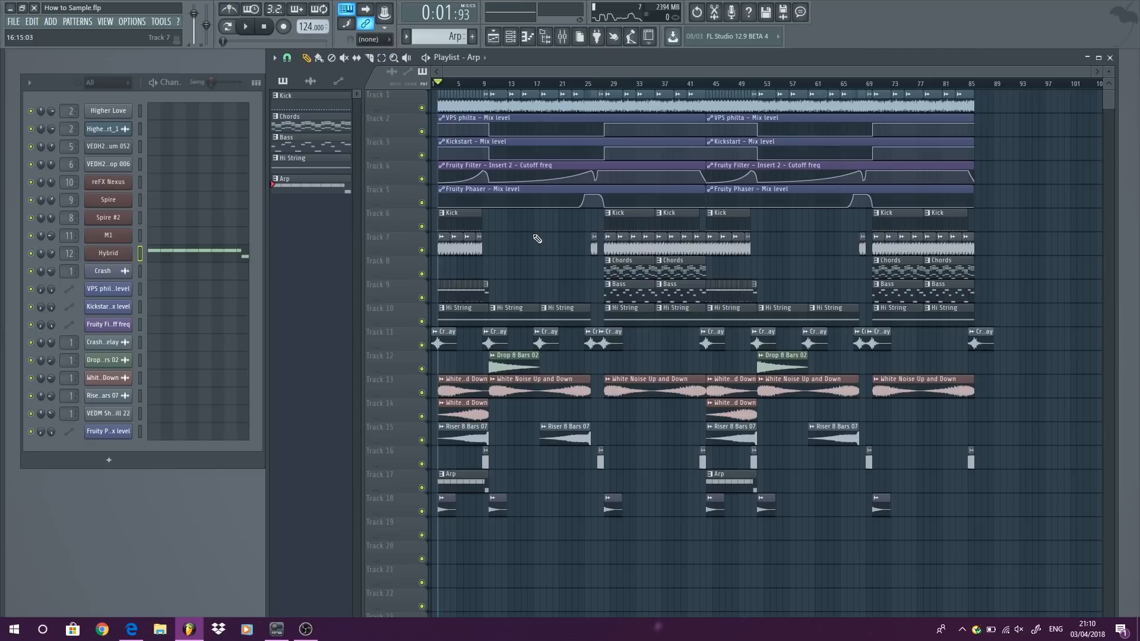
{"action": "double_click", "coordinate": [549, 104]}
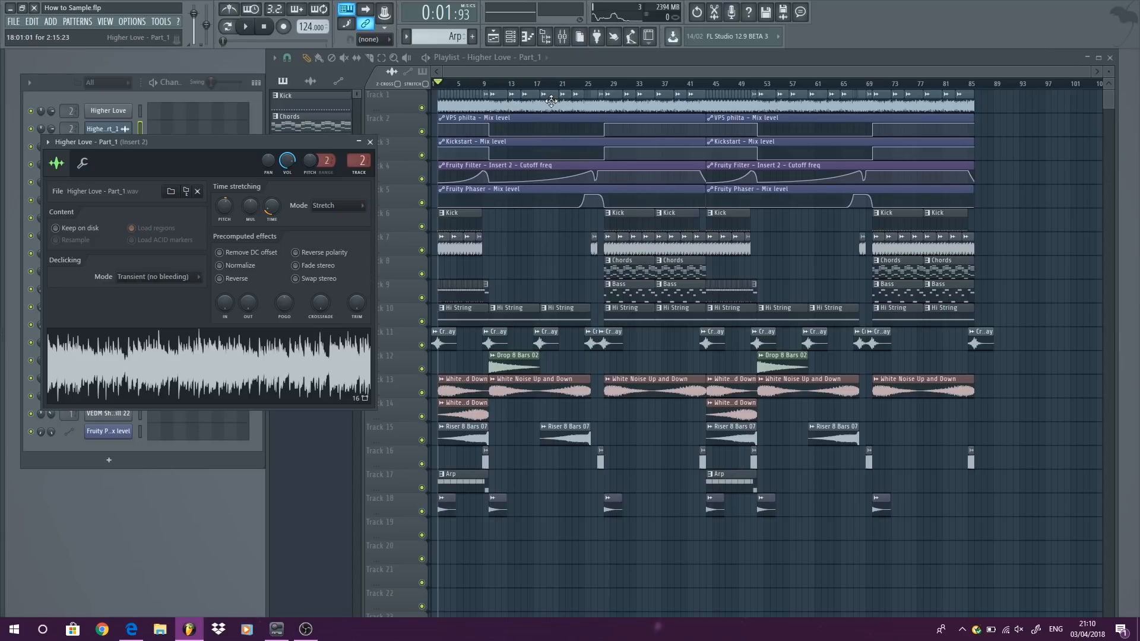
{"action": "left_click", "coordinate": [502, 160]}
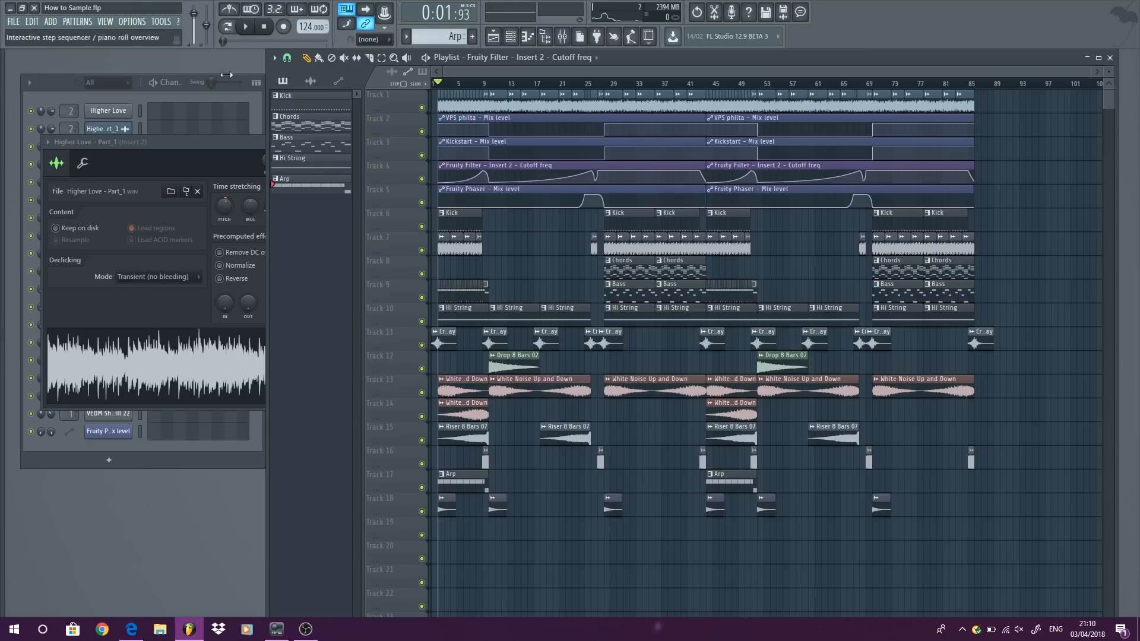
{"action": "left_click", "coordinate": [203, 153]}
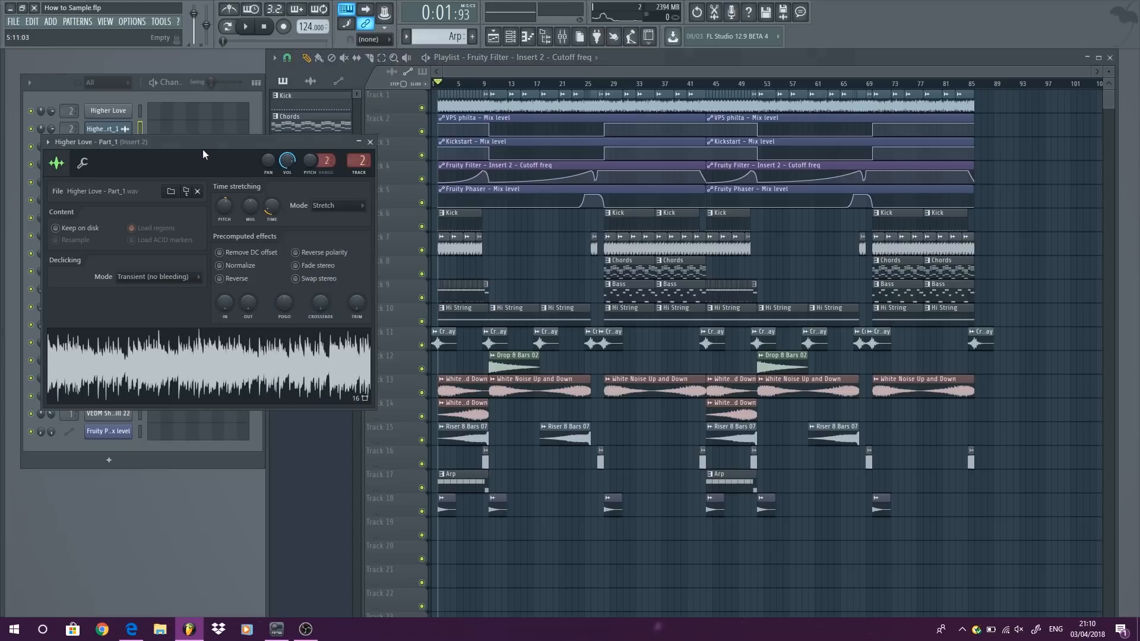
{"action": "left_click", "coordinate": [370, 142]}
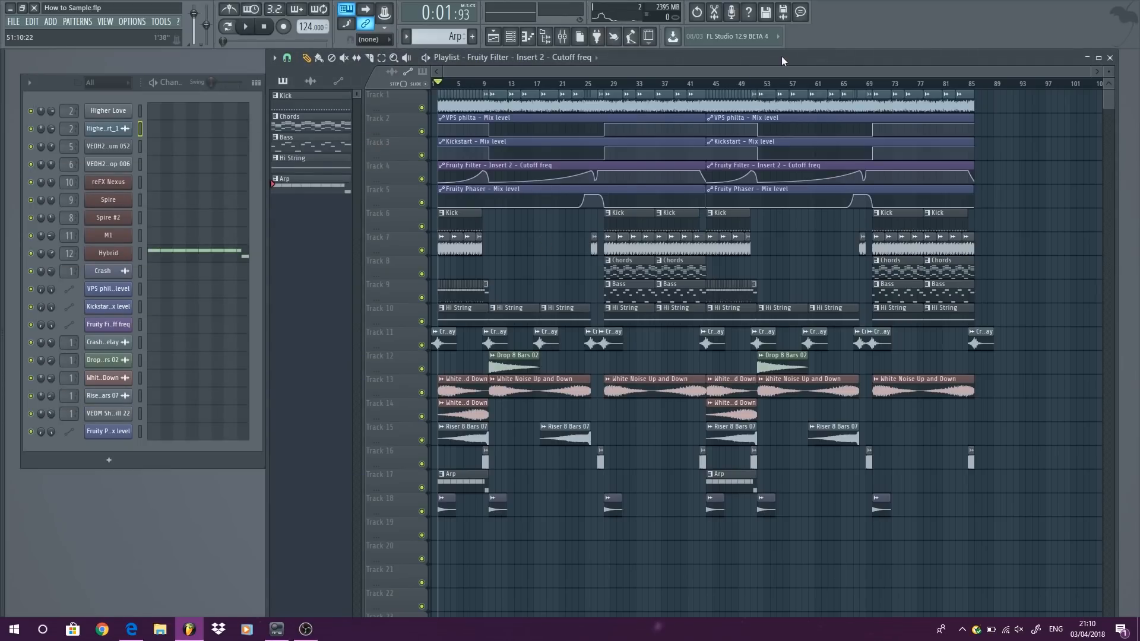